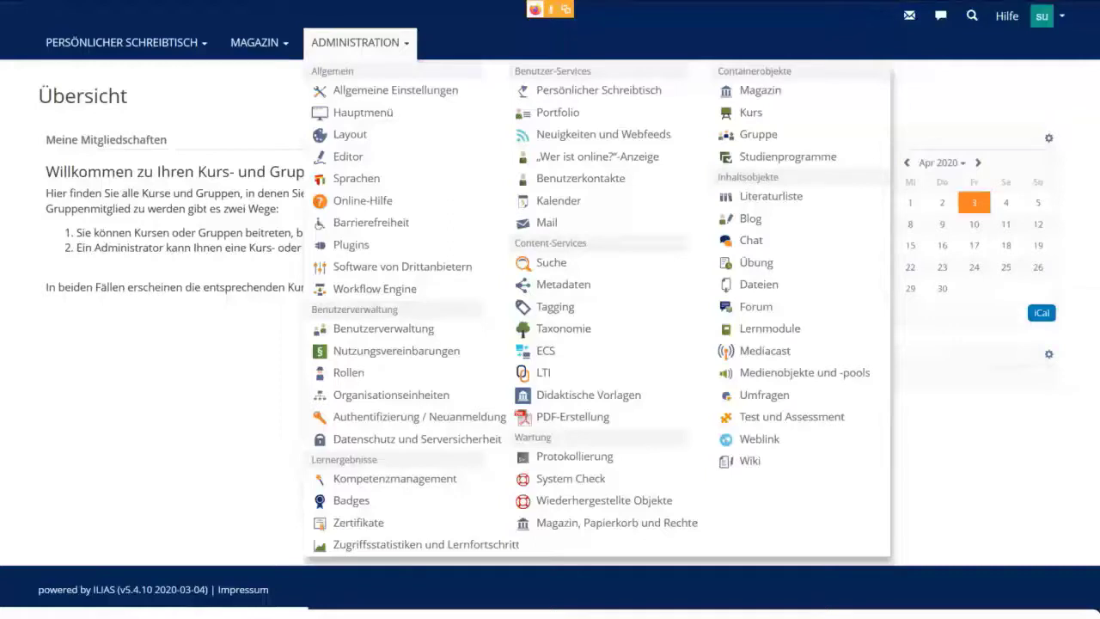
Open the Impressum page from the general administration settings in editing mode.
left_click(779, 164)
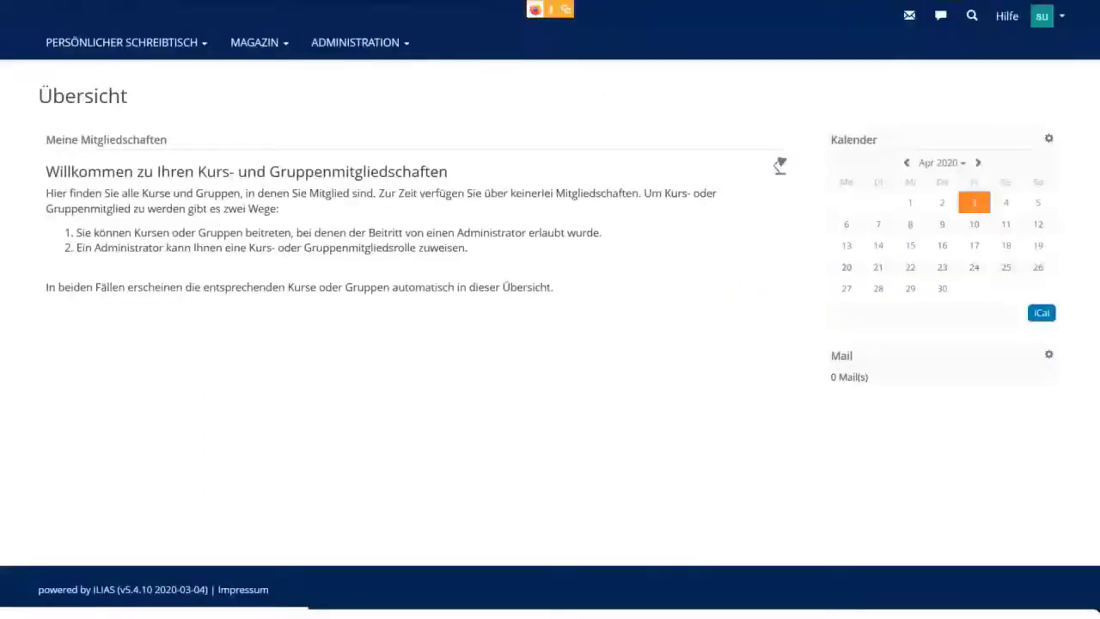
left_click(361, 42)
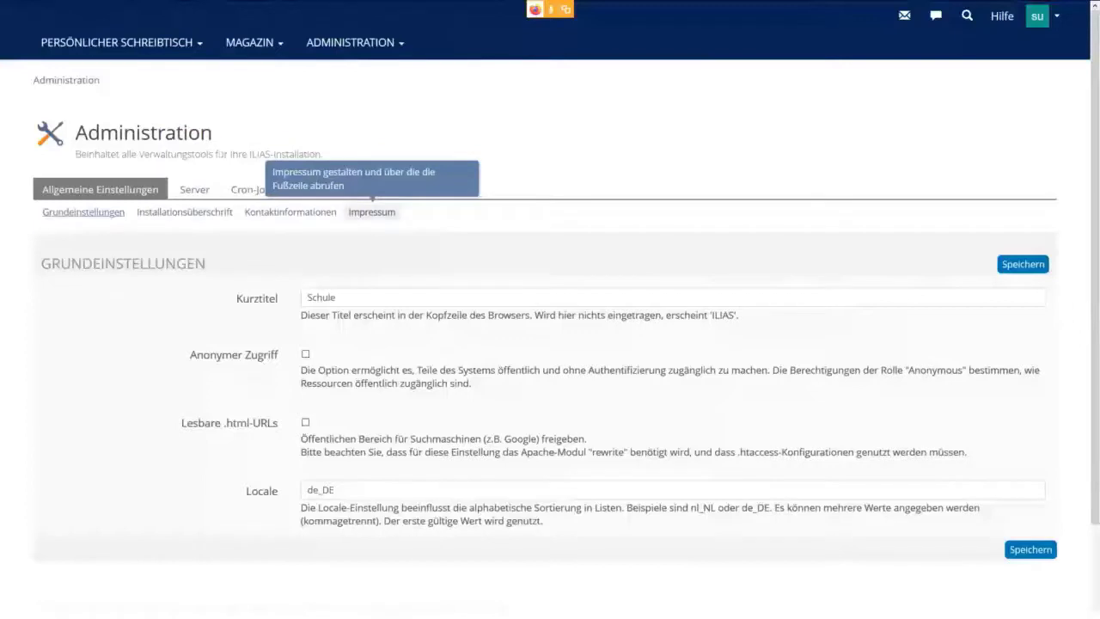
left_click(371, 211)
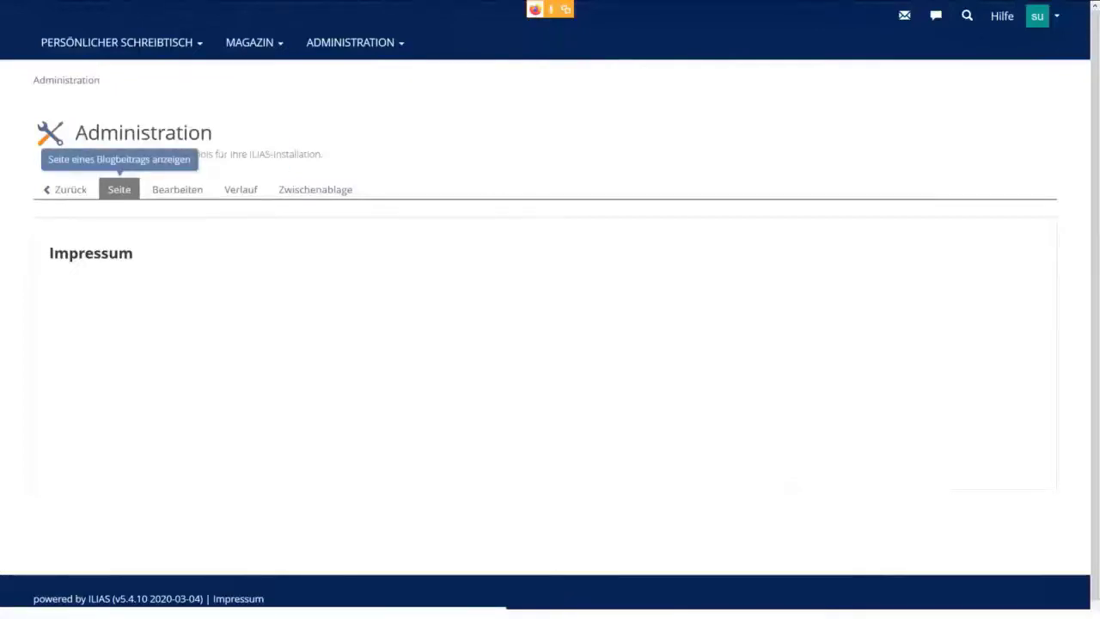
left_click(177, 189)
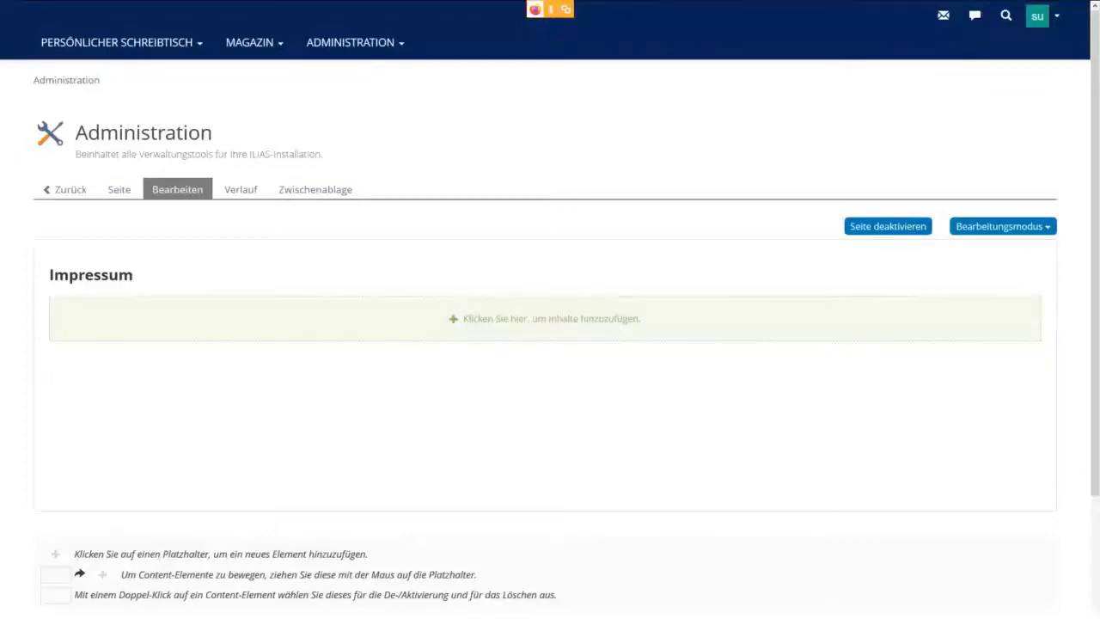
Insert a text element on the Impressum page reading "Das ist ein Impressum.".
left_click(481, 309)
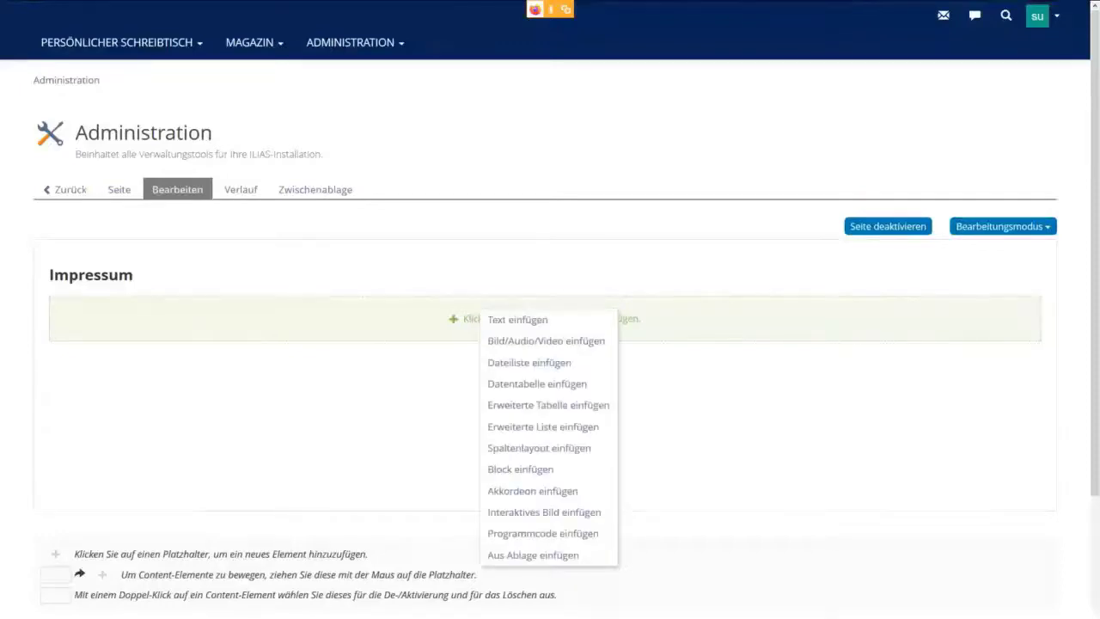
key("Escape")
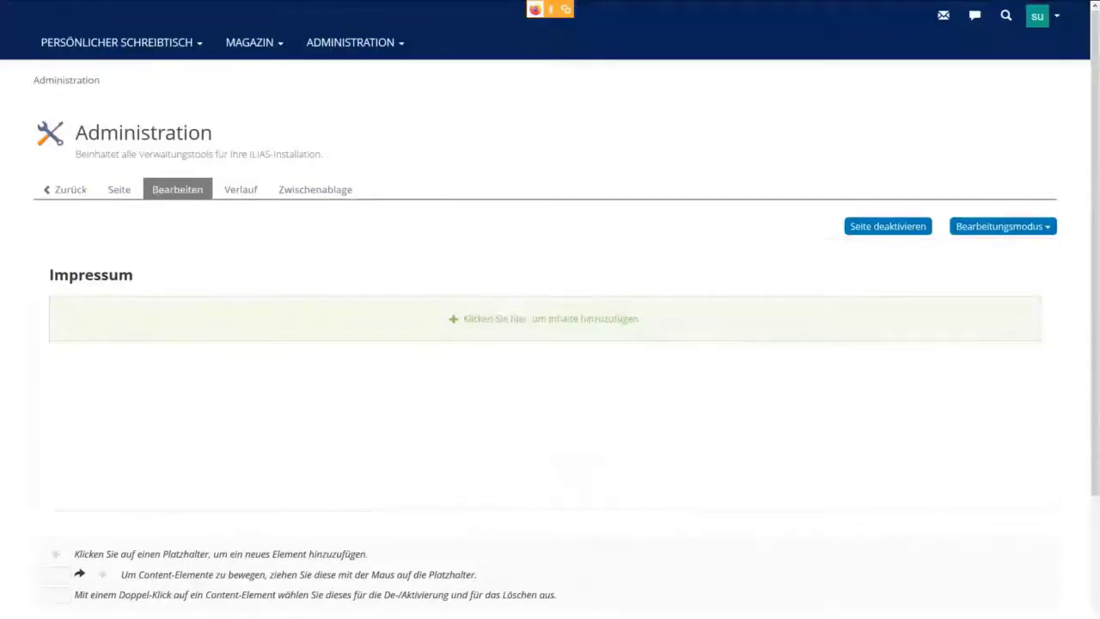
left_click(523, 322)
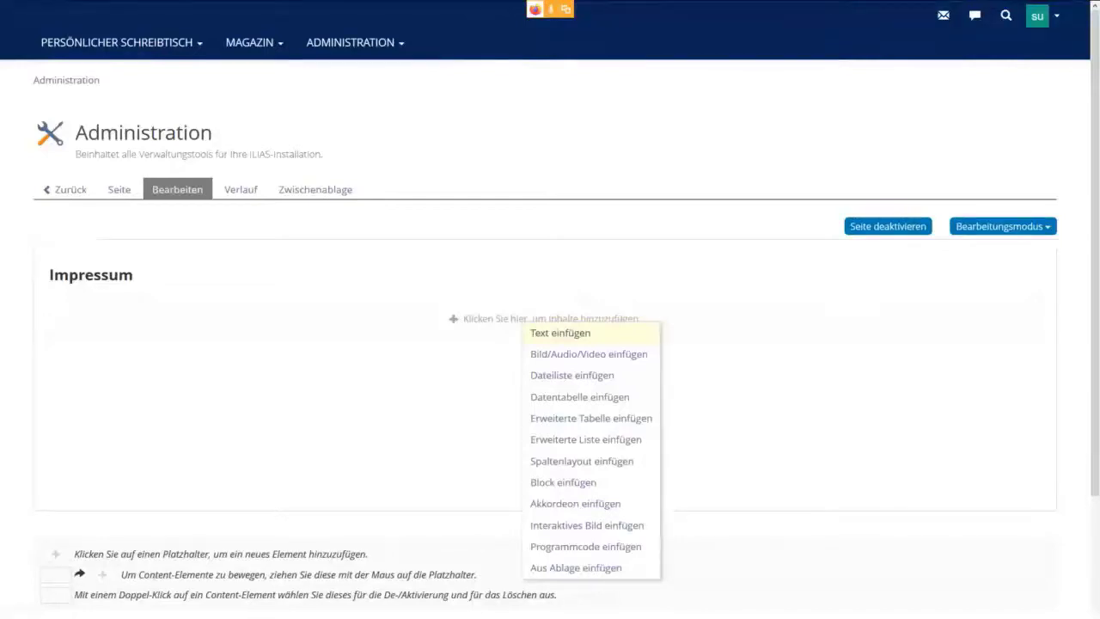
left_click(560, 332)
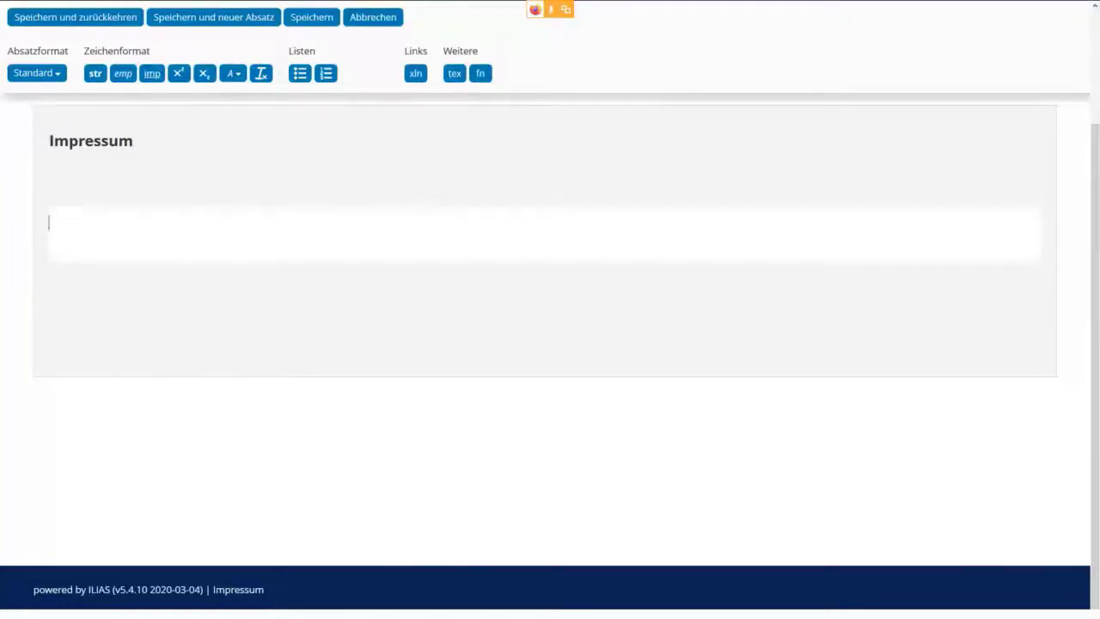
type("Das ist ein Impre")
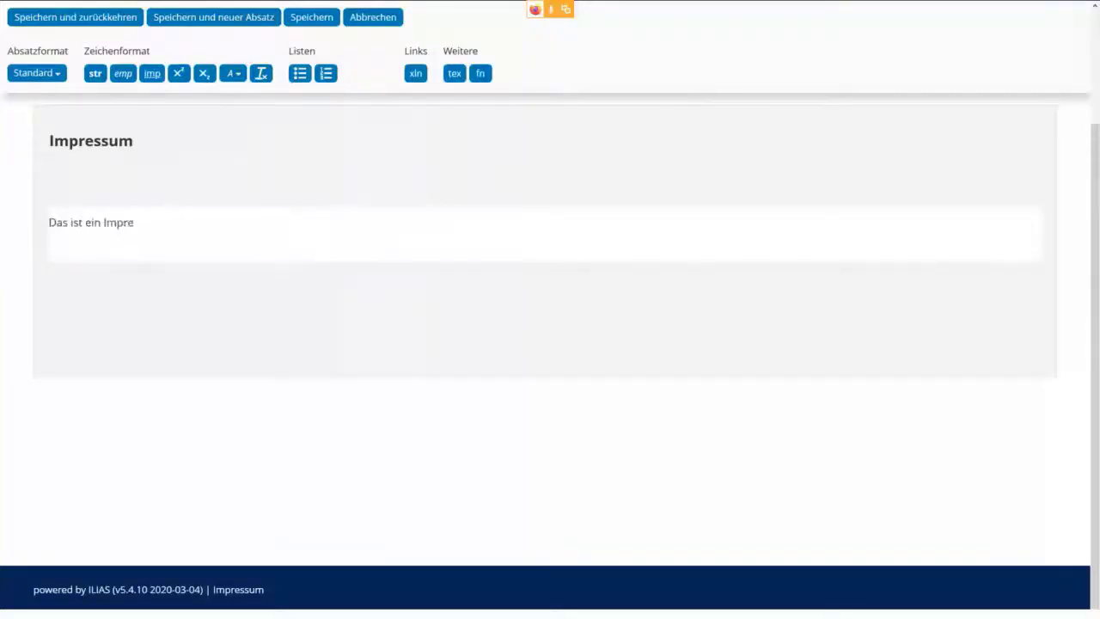
type("ssum.")
Format the word "Impressum" in the paragraph as strong and apply the Achtung paragraph format.
key("Left")
key("ctrl+shift+Left")
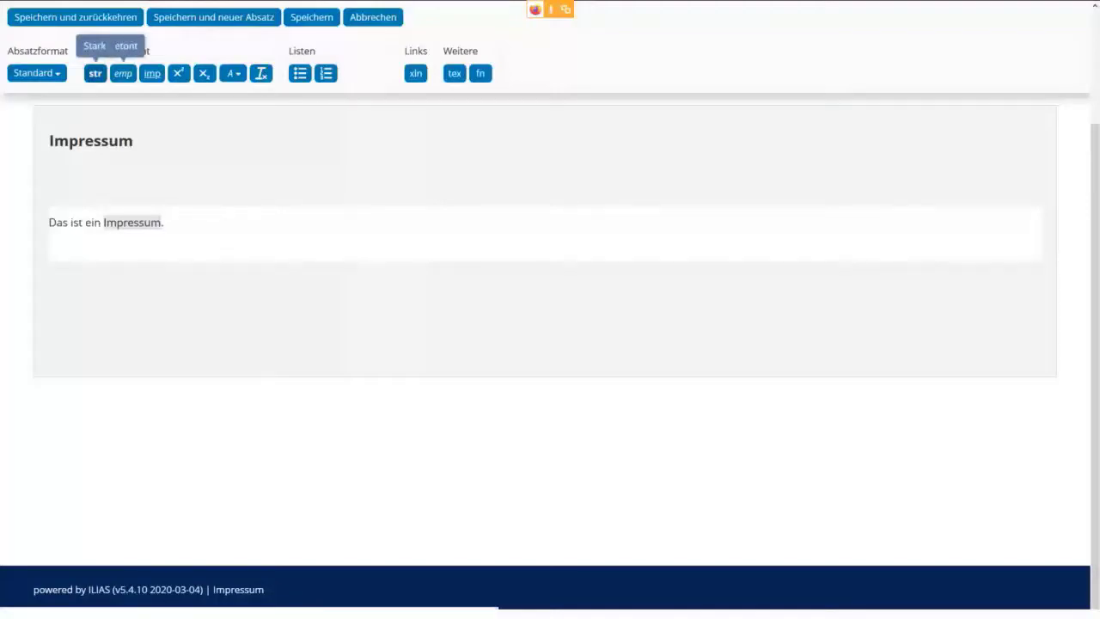
left_click(96, 73)
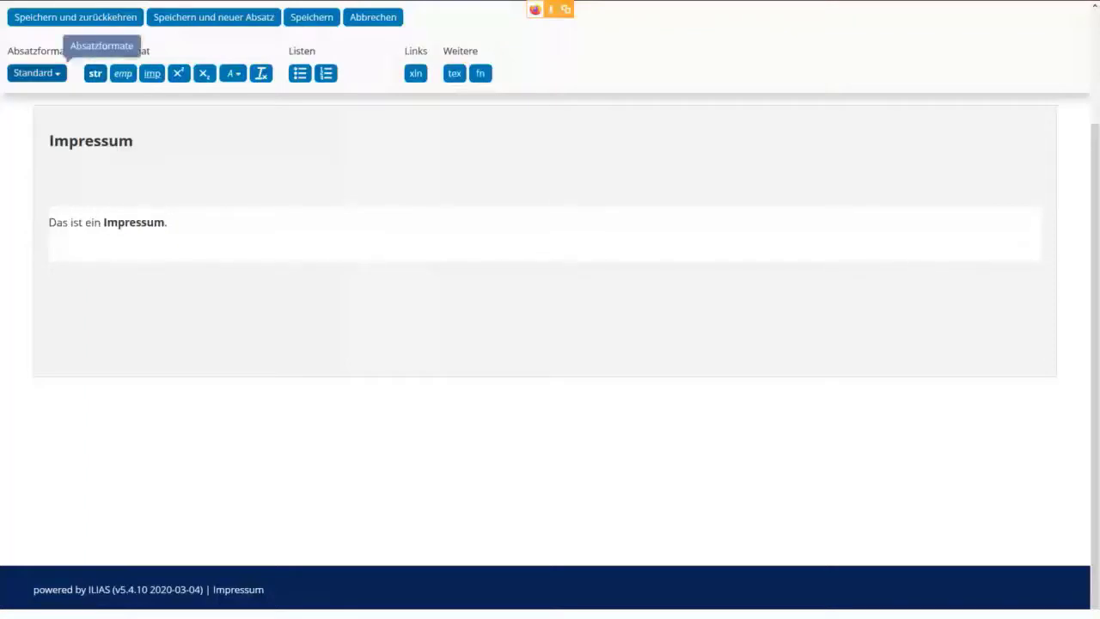
left_click(36, 73)
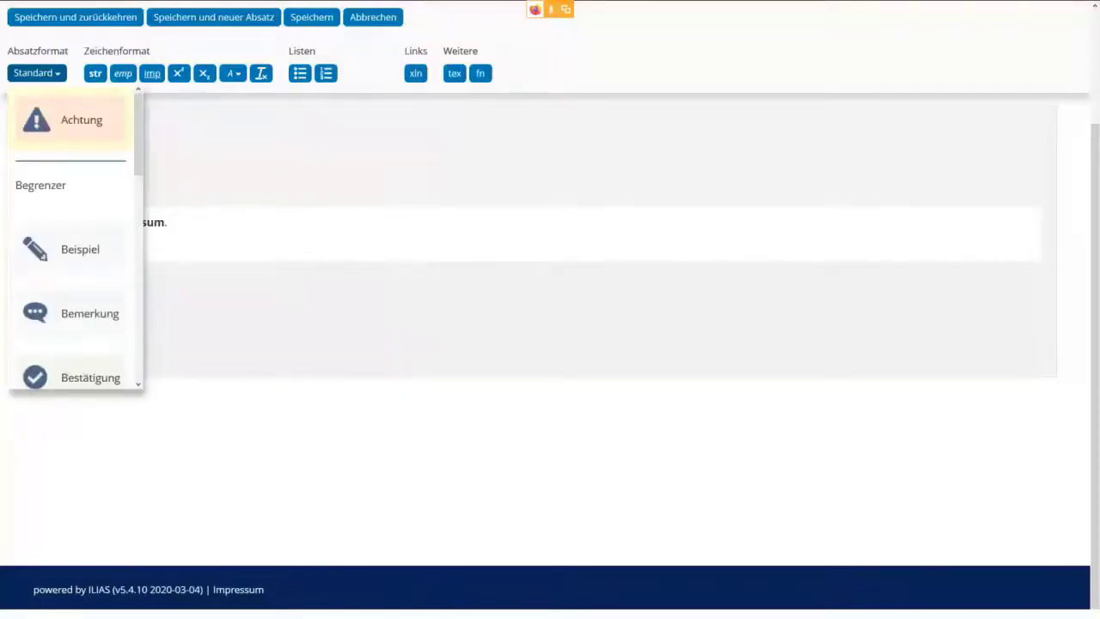
left_click(82, 120)
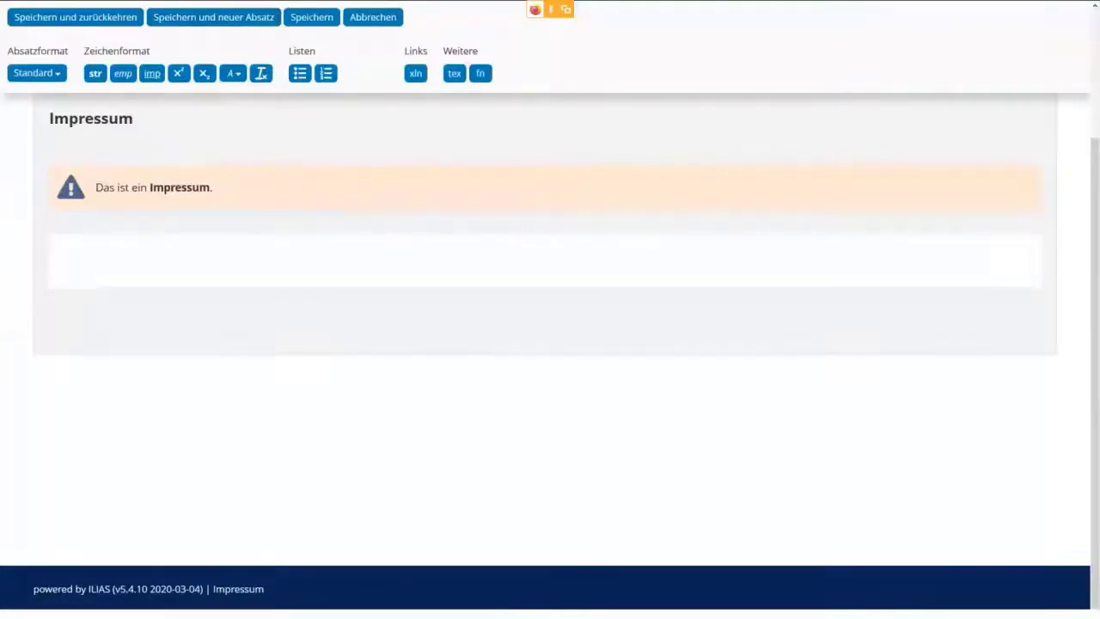
Add a second paragraph reading "Hier wird erklärt ....", save it, and view the Impressum page before returning to the settings.
type("Hier wird erklärt ....")
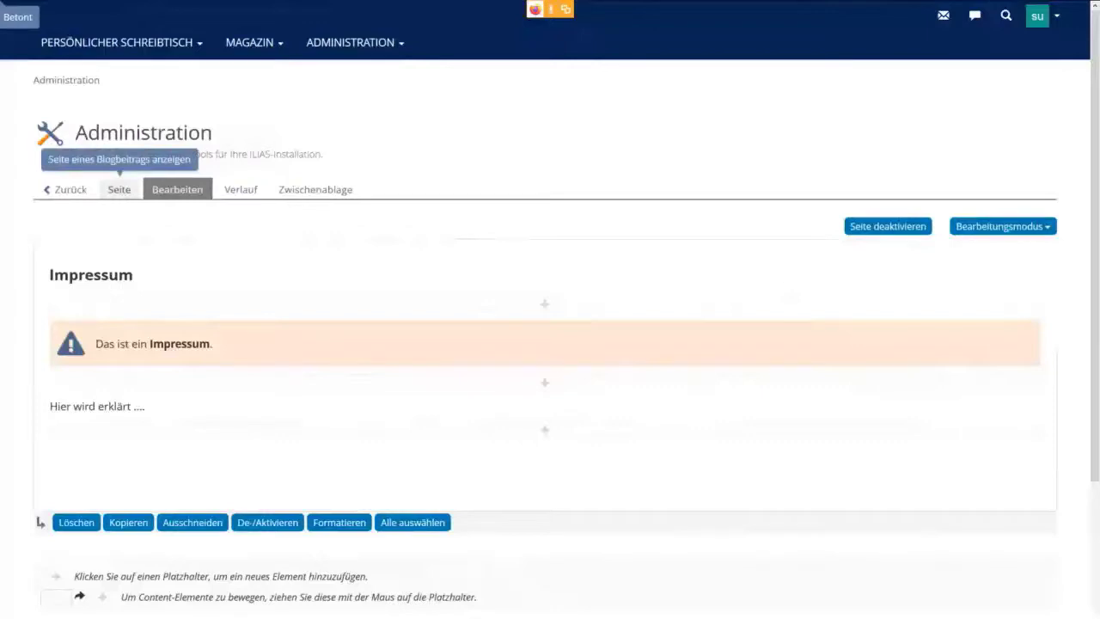
left_click(118, 190)
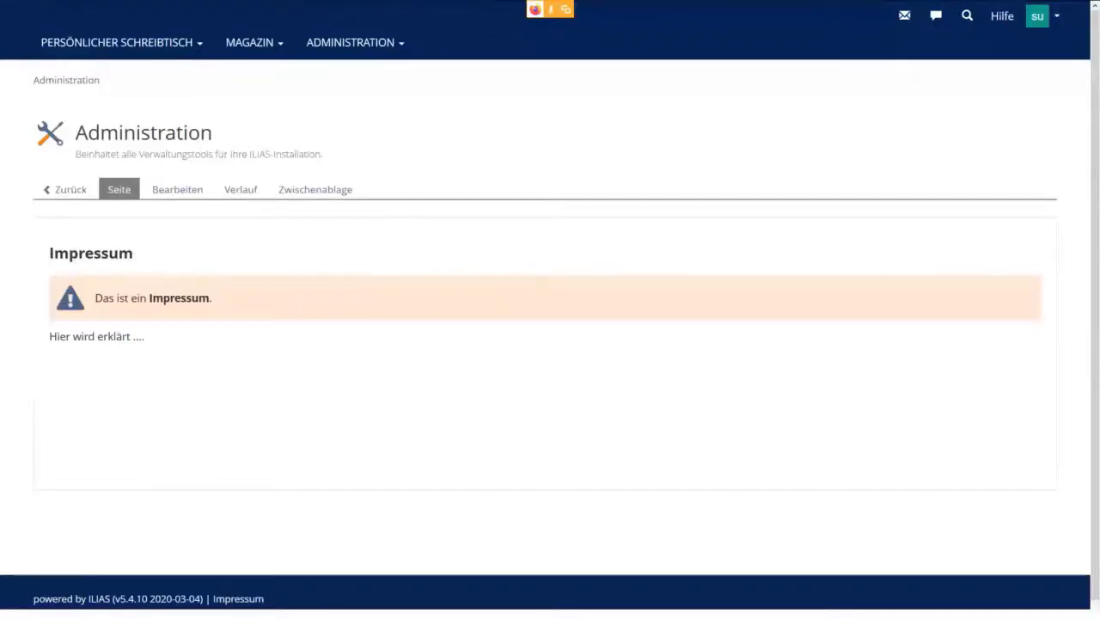
left_click(65, 189)
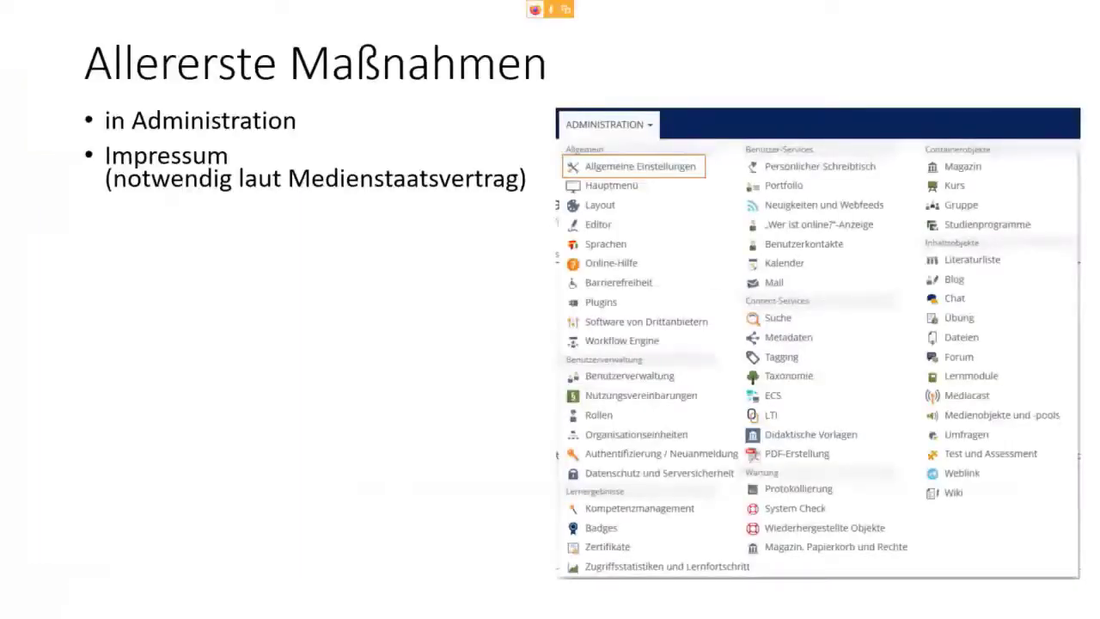
key("Right")
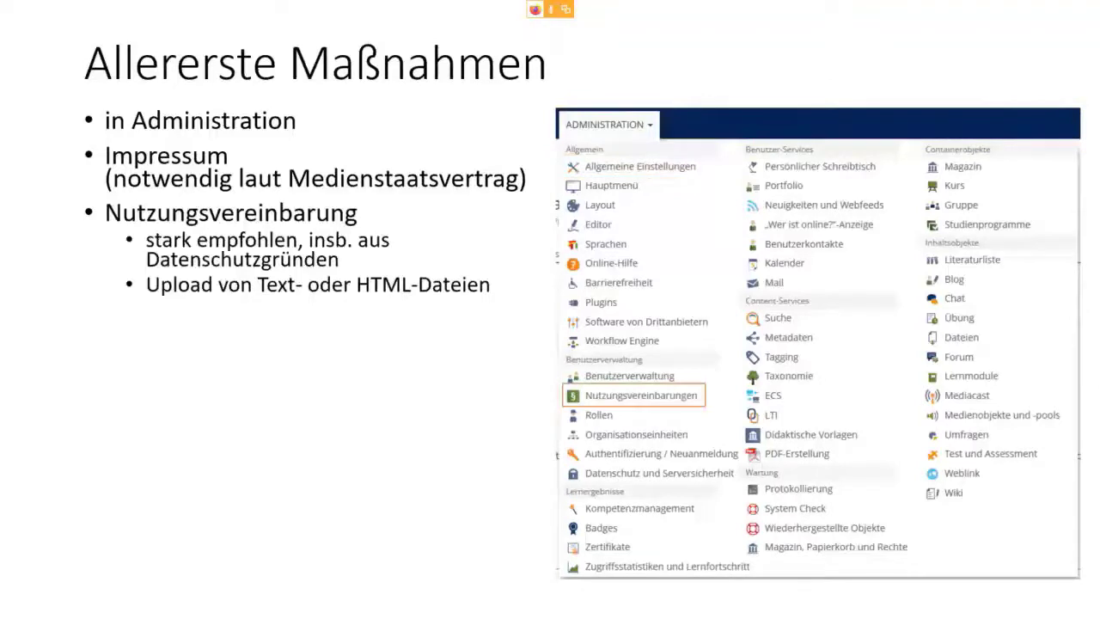
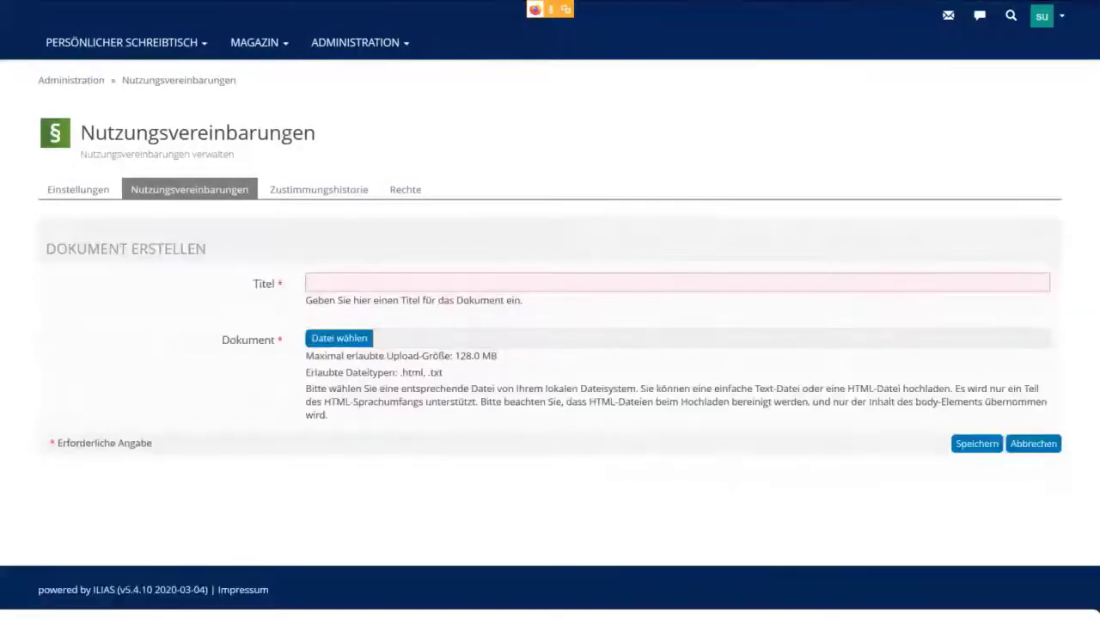
Create a terms-of-use document titled "Nutzungsvereinbarung" from the file Probleme_Lernplanungsansicht.txt and save it.
left_click(339, 338)
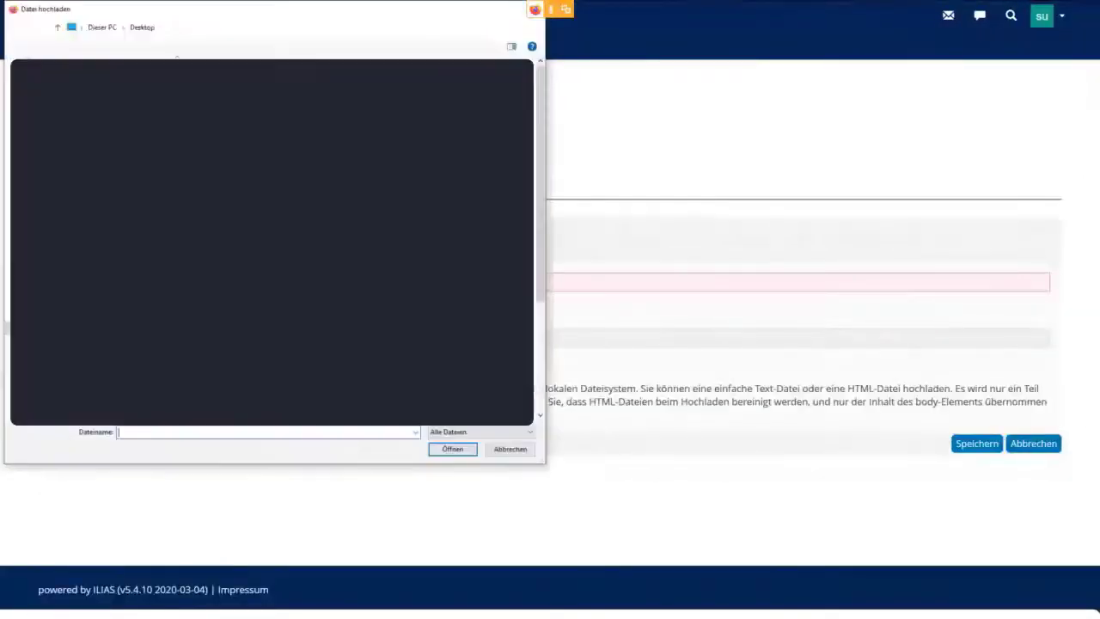
left_click_drag(540, 183, 540, 291)
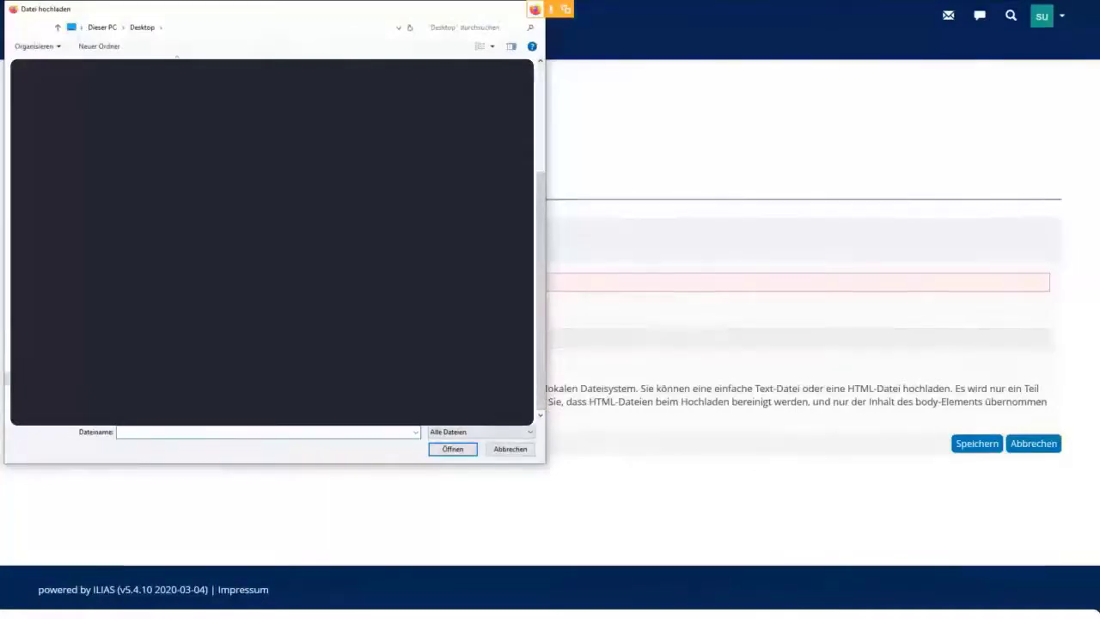
key("Return")
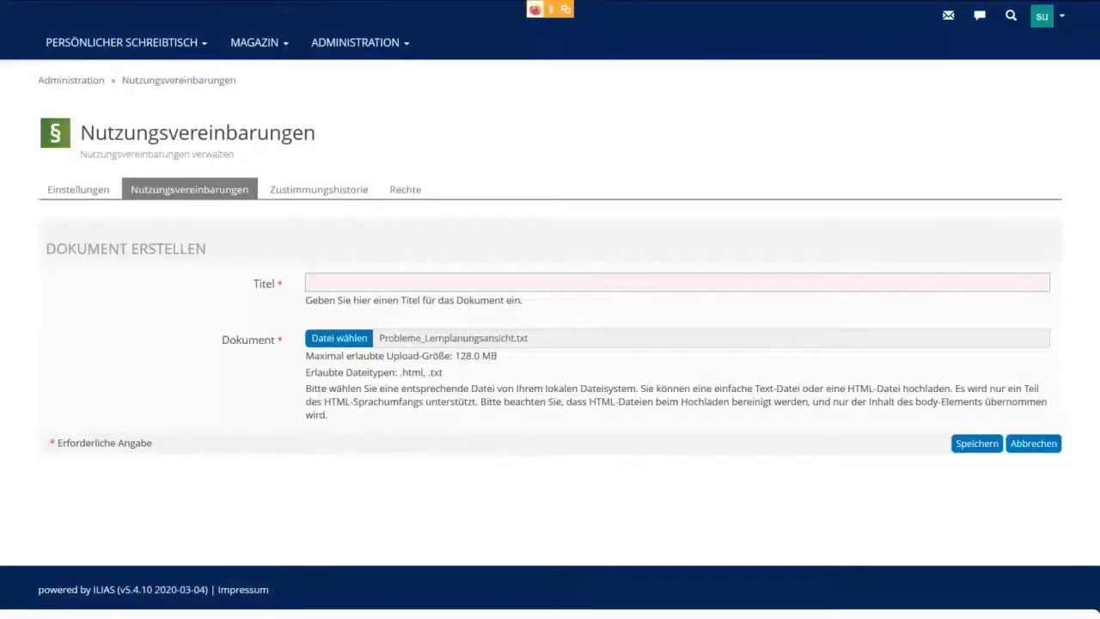
type("Nutzung")
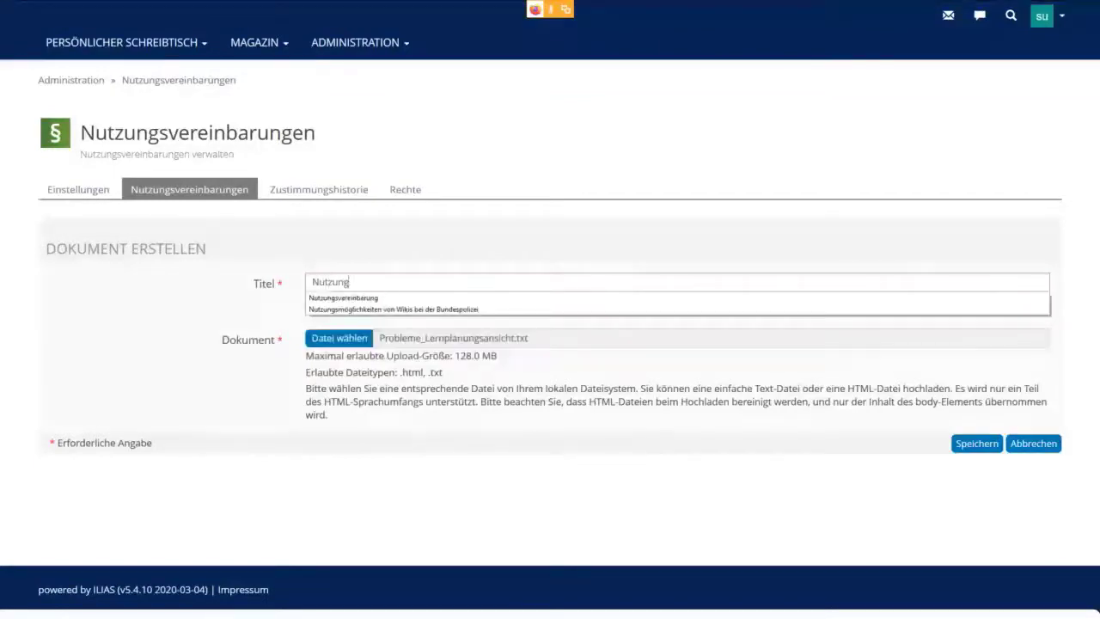
type("svereinbarung")
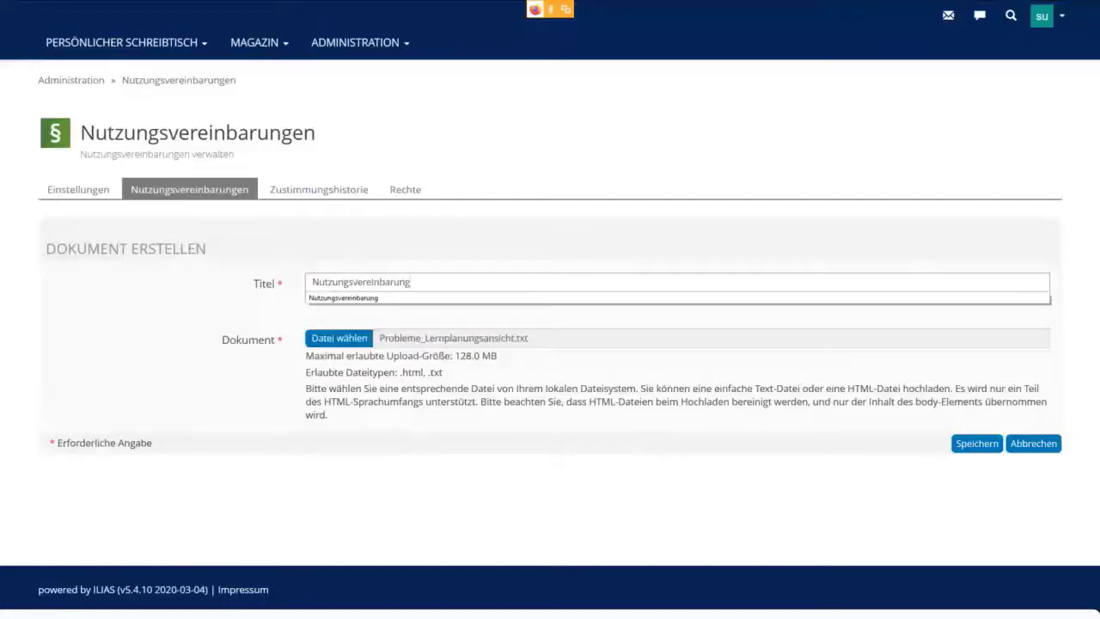
key("Tab")
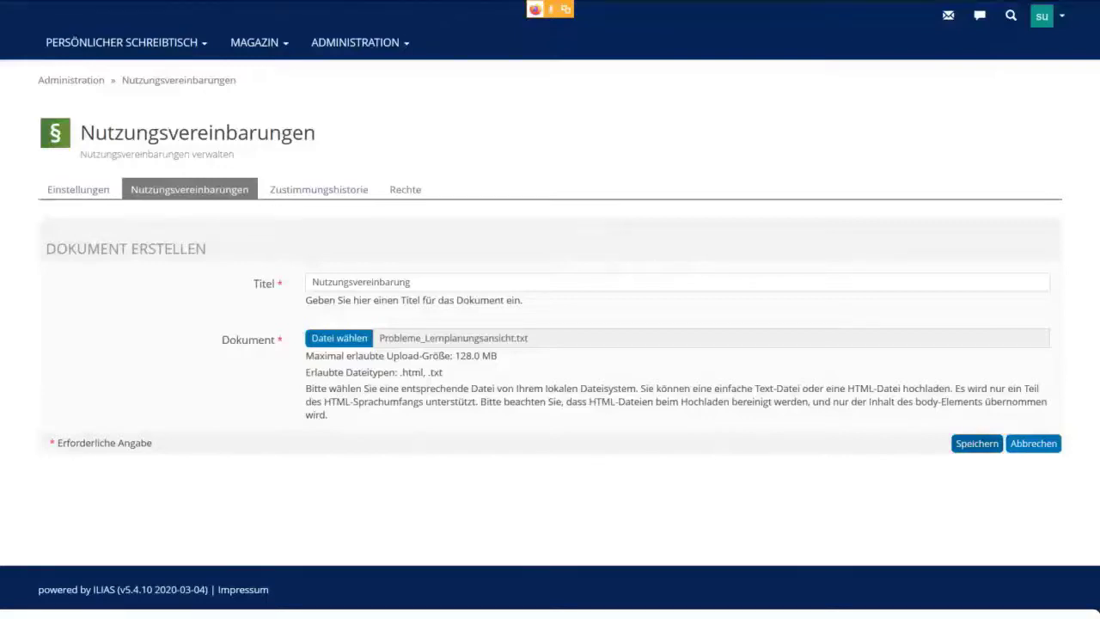
left_click(976, 443)
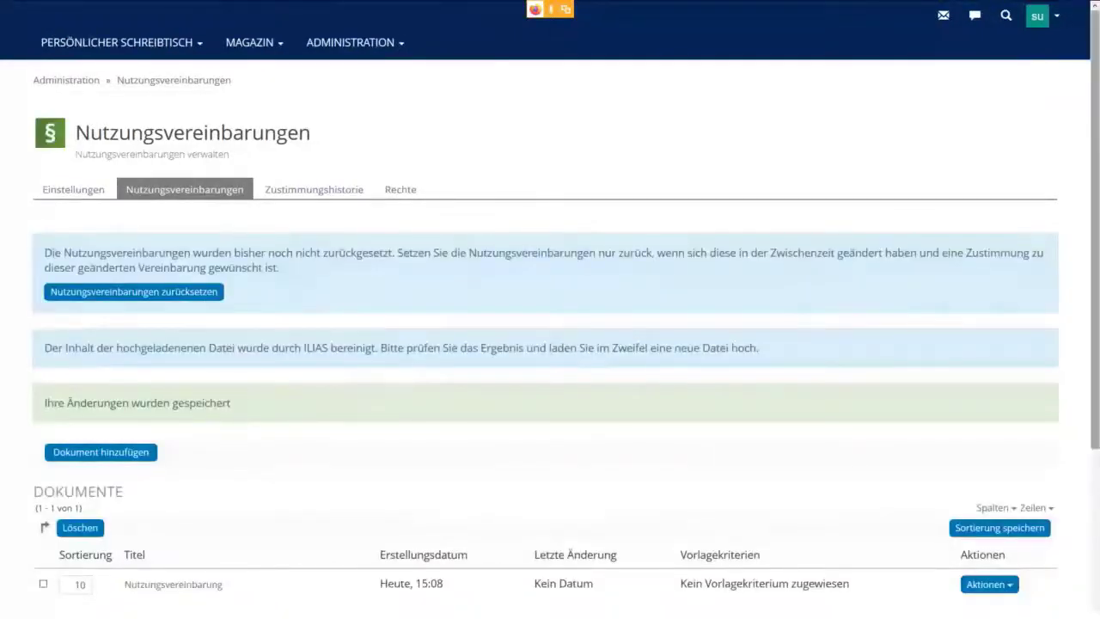
Preview the content of the uploaded Nutzungsvereinbarung document and close the preview.
scroll(550, 344, "down", 3)
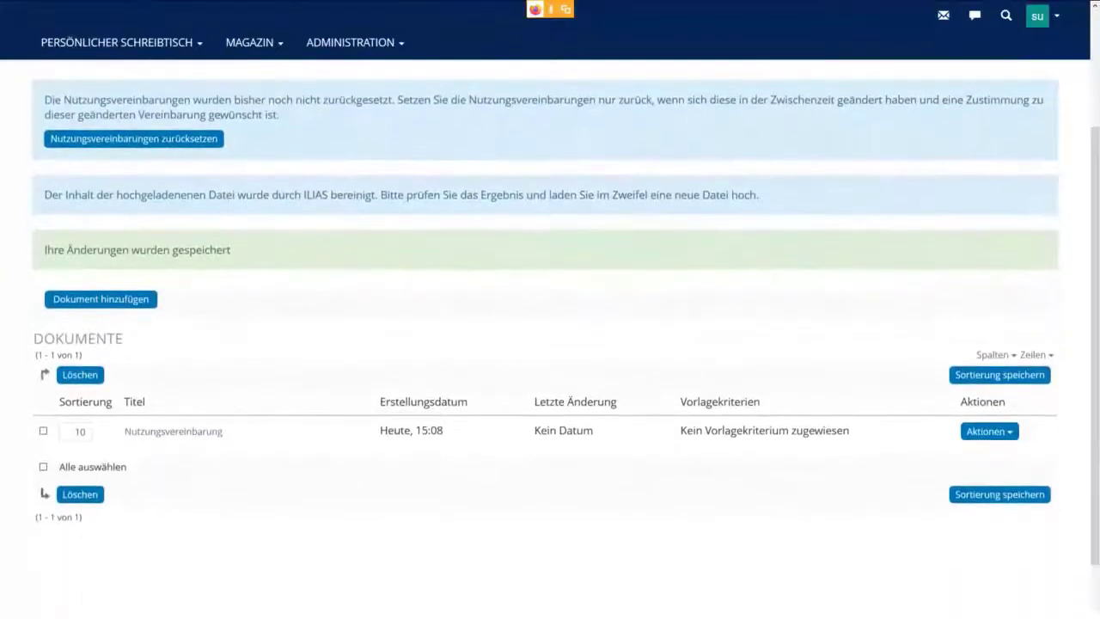
left_click(173, 431)
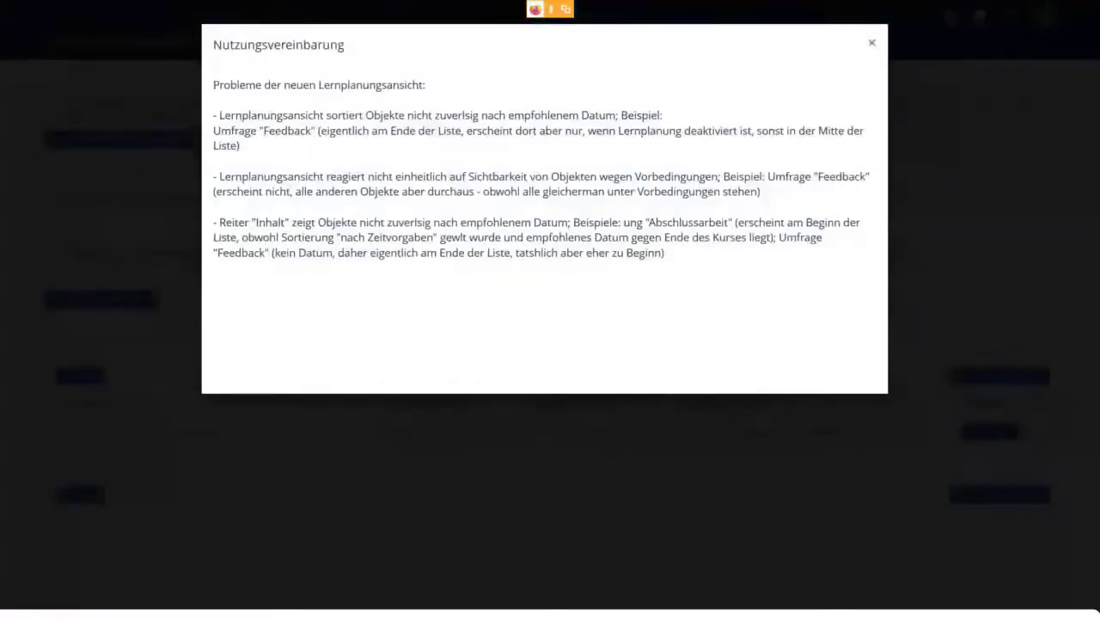
left_click(873, 42)
Check the actions available for the Nutzungsvereinbarung document and open the settings for activating terms of use.
left_click(990, 431)
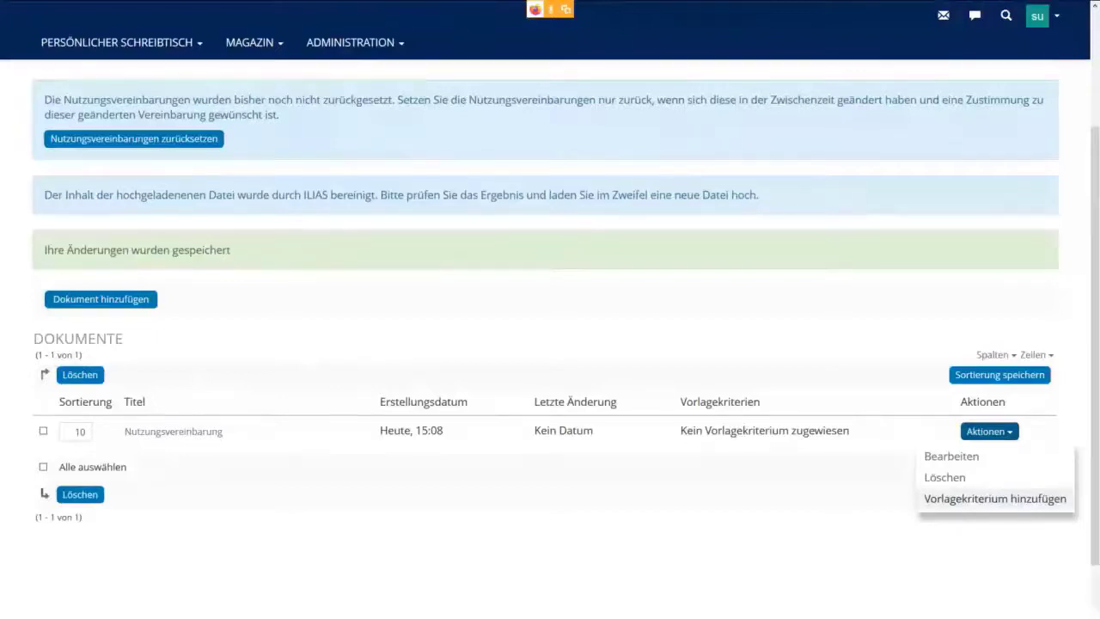
key("Escape")
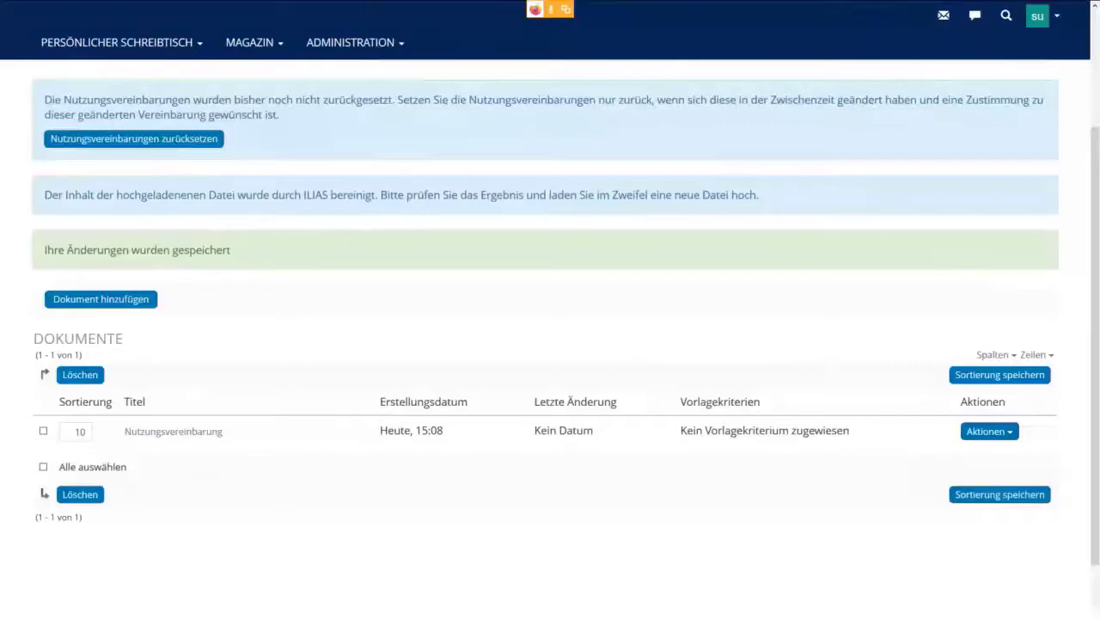
scroll(550, 327, "up", 3)
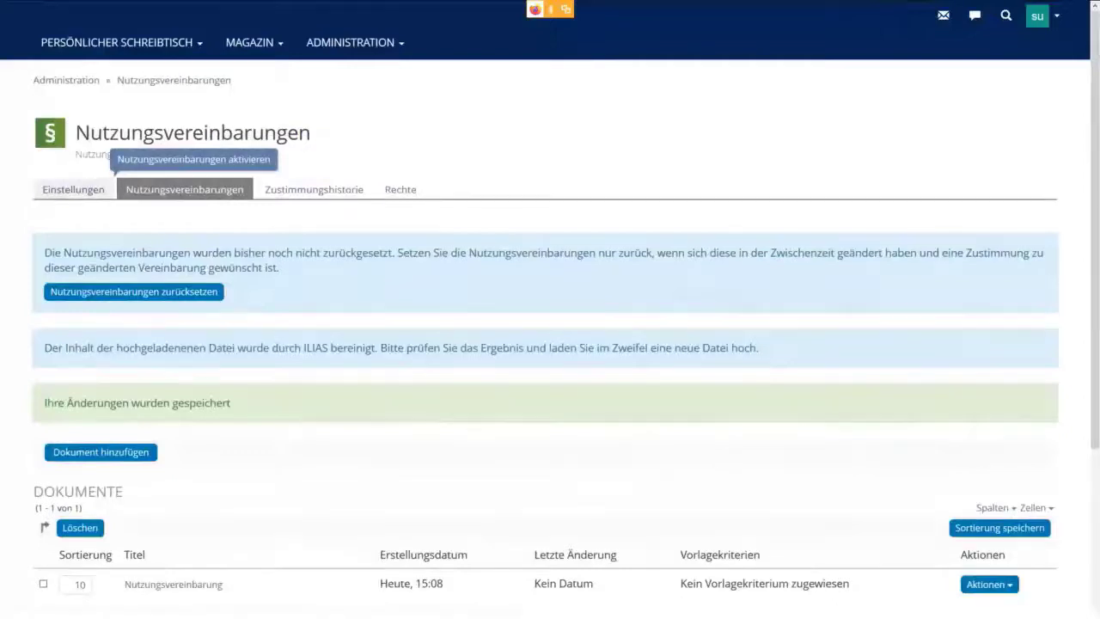
left_click(73, 189)
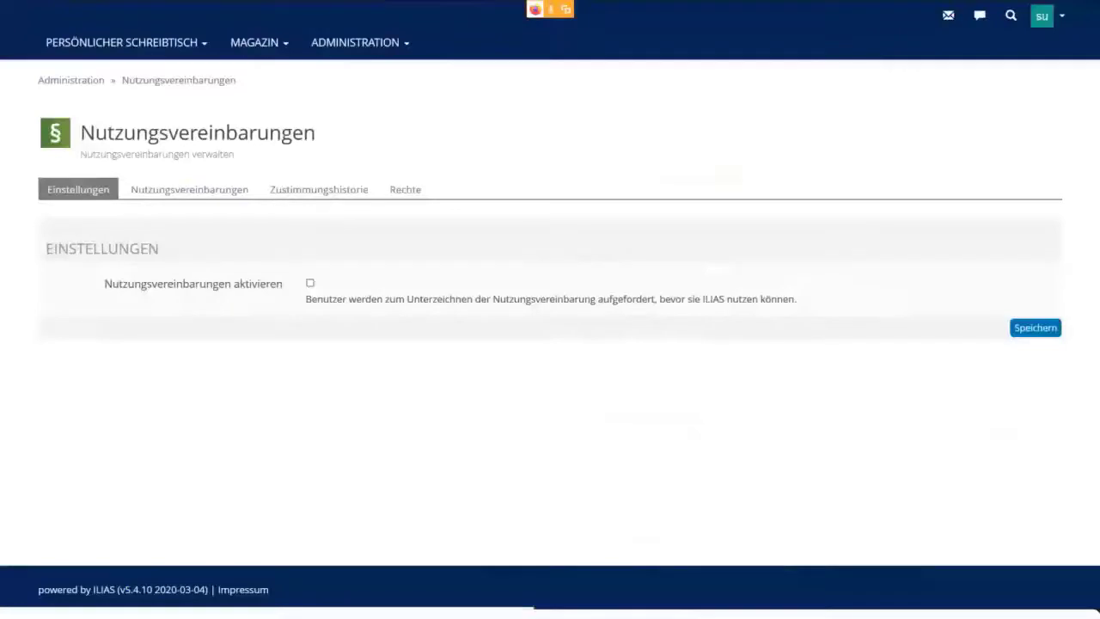
Open the contact information in the general settings and review the name, address and e-mail fields down to the technical support field.
left_click(359, 42)
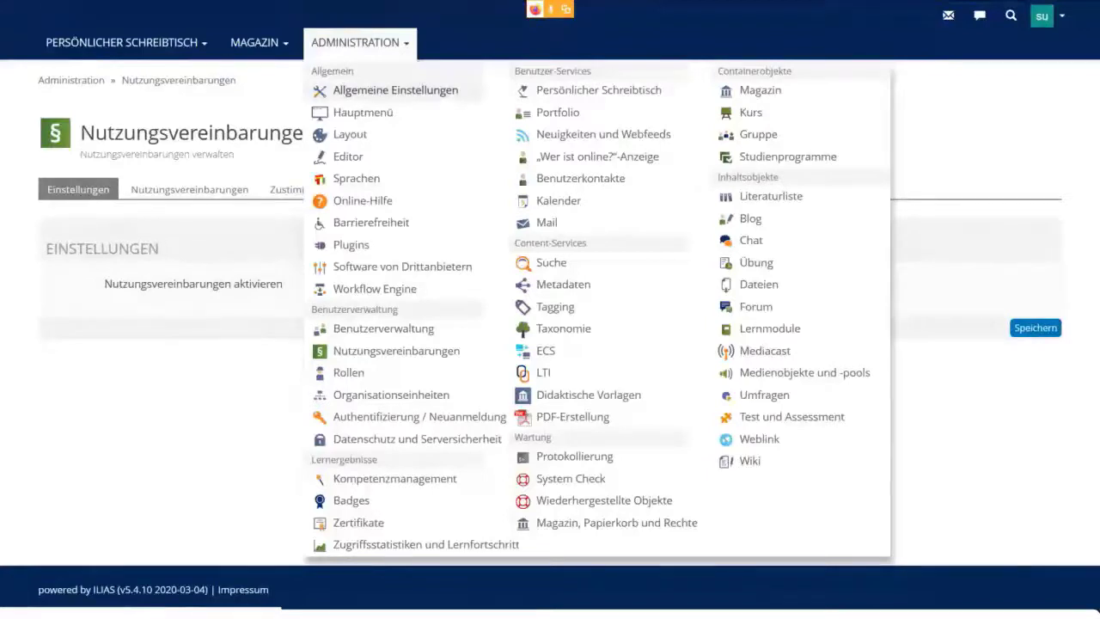
left_click(396, 90)
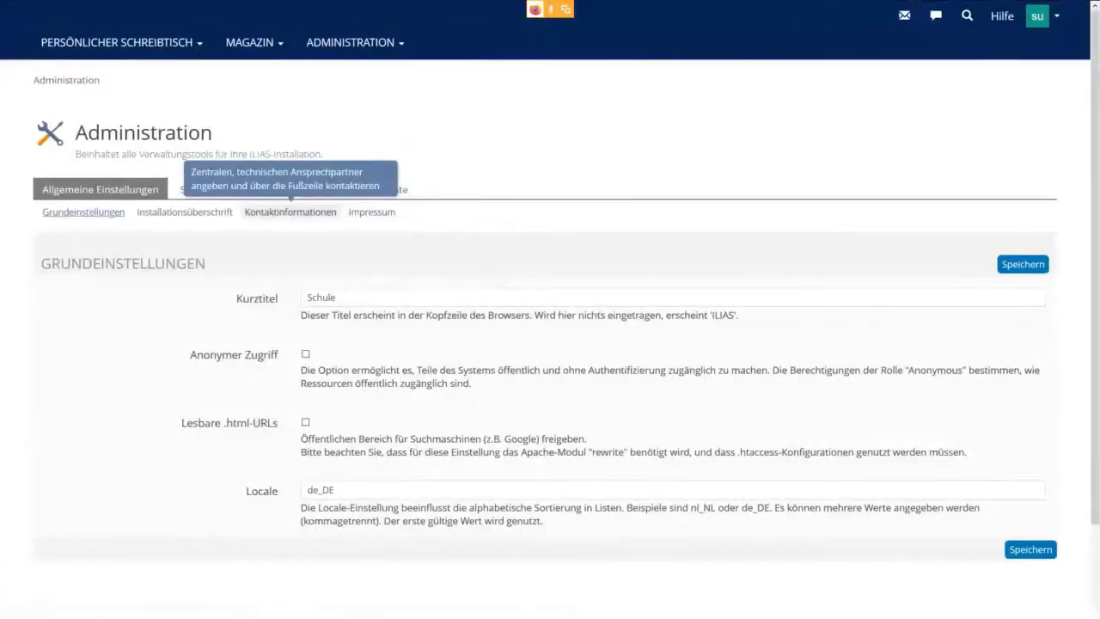
left_click(290, 212)
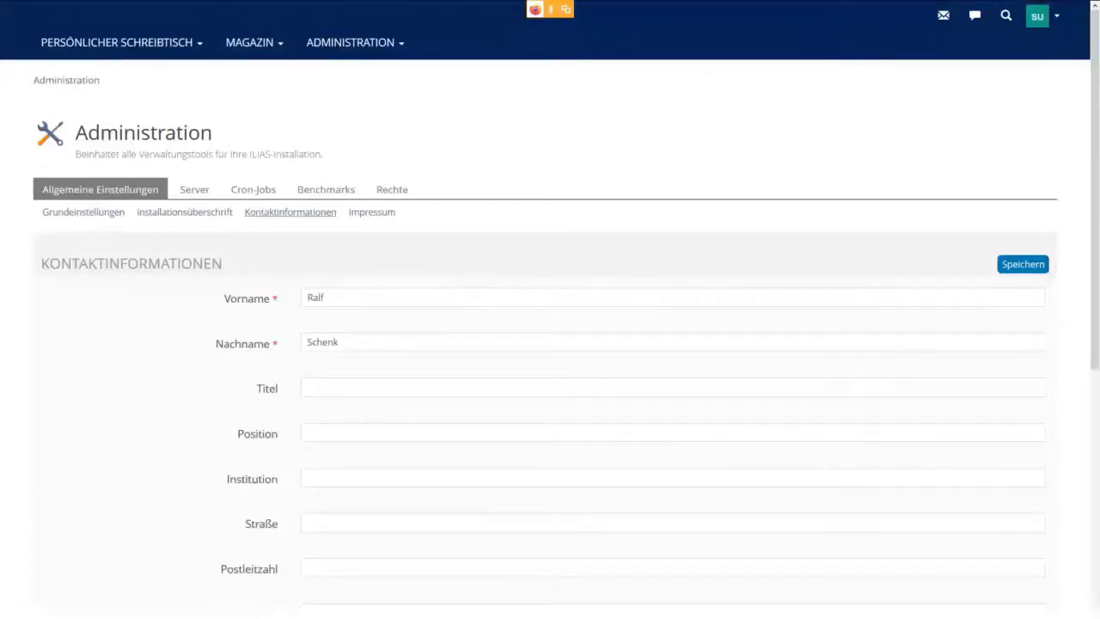
double_click(314, 298)
key("Tab")
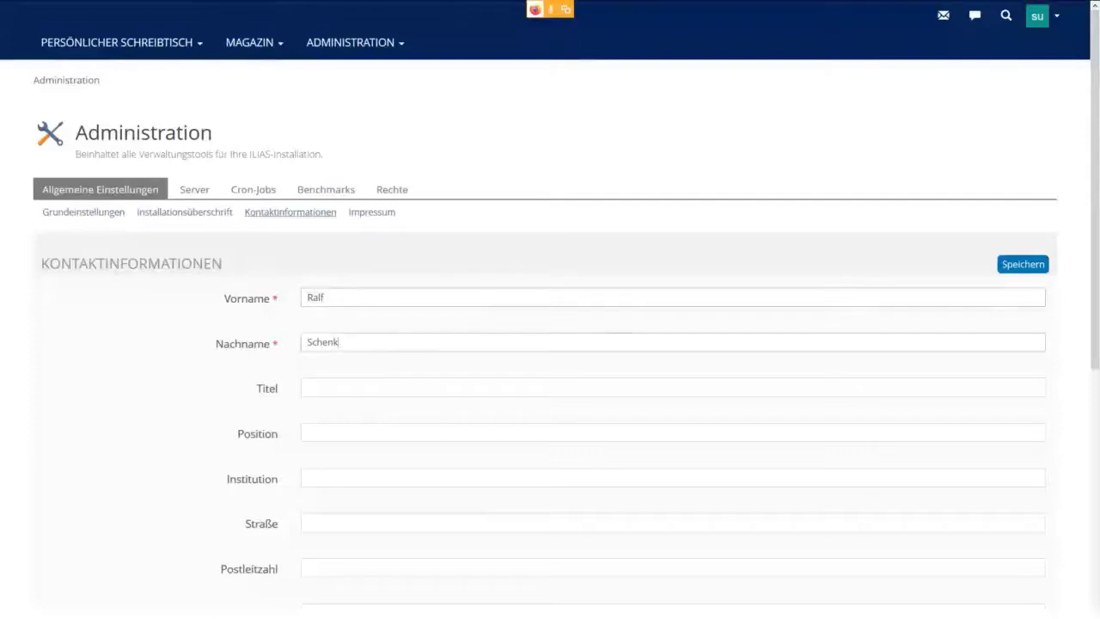
key("Tab")
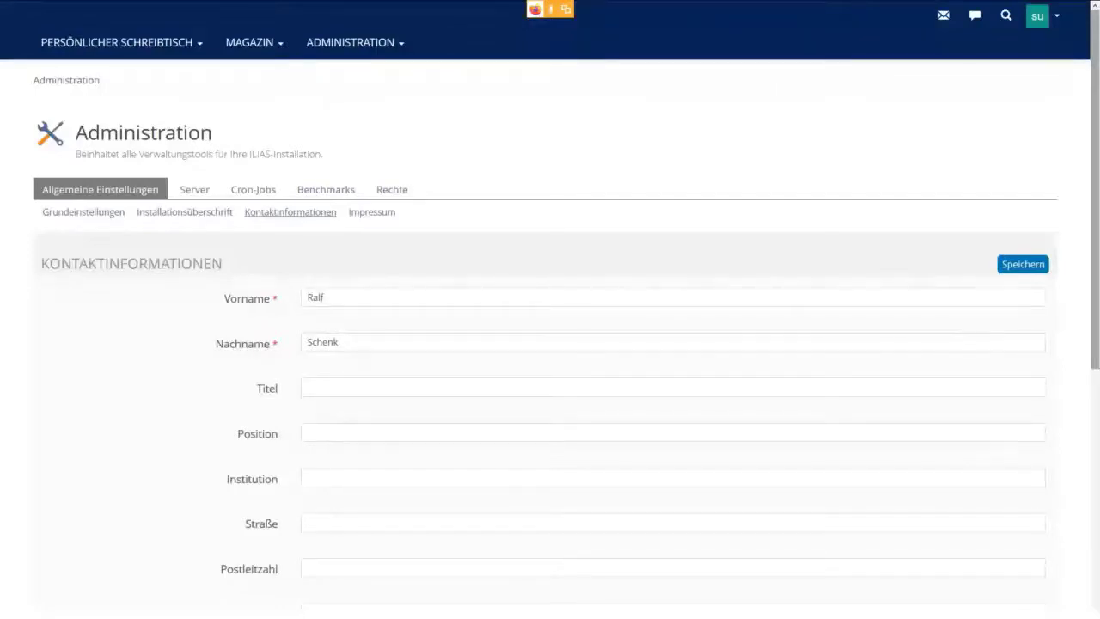
scroll(550, 344, "down", 3)
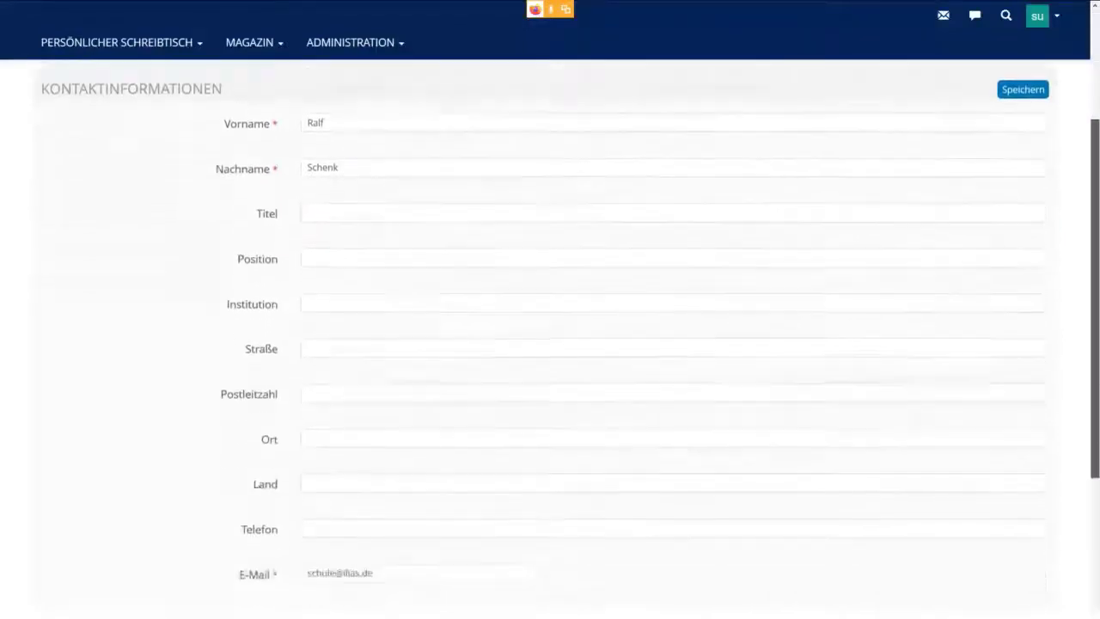
scroll(550, 344, "down", 3)
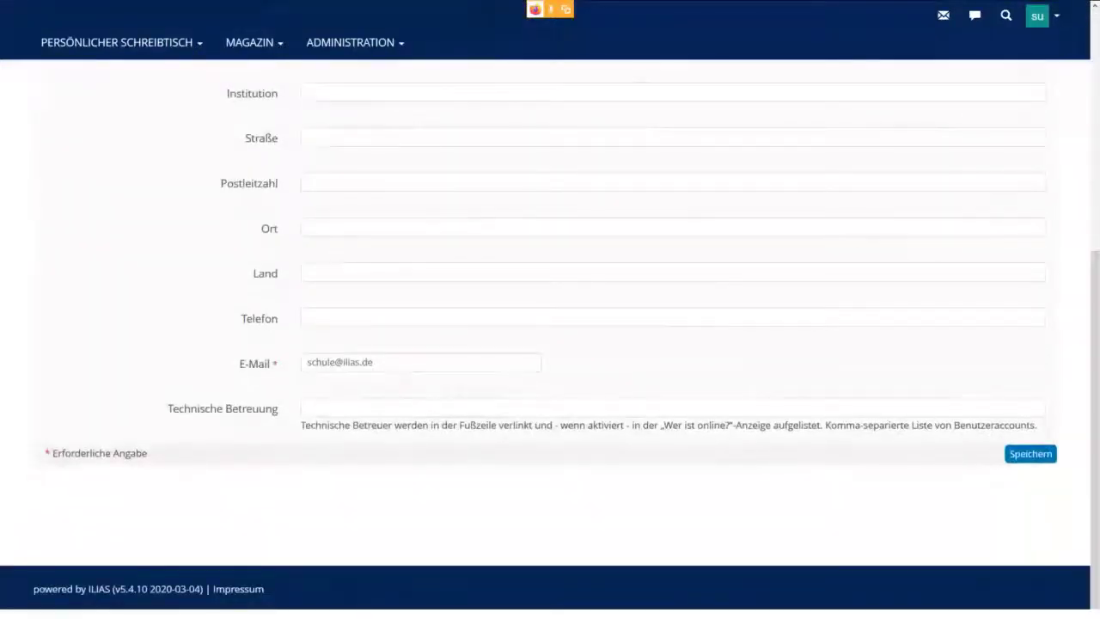
Enter superadmin_onboarding as the technical support account (Technische Betreuung) and save the contact information.
left_click(308, 406)
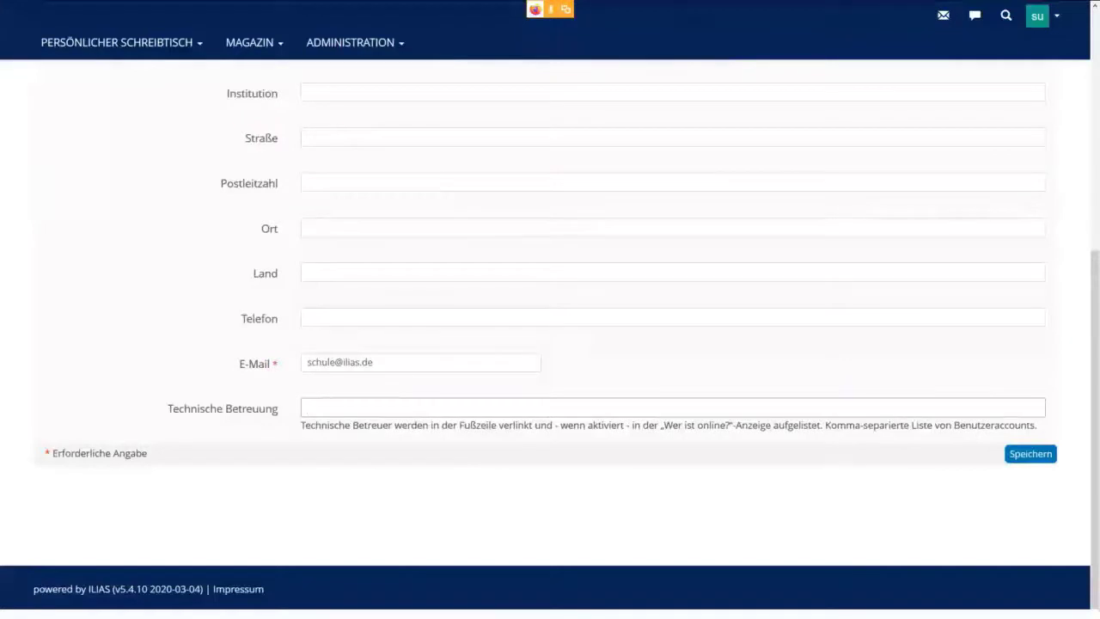
type("superadmin_onborading")
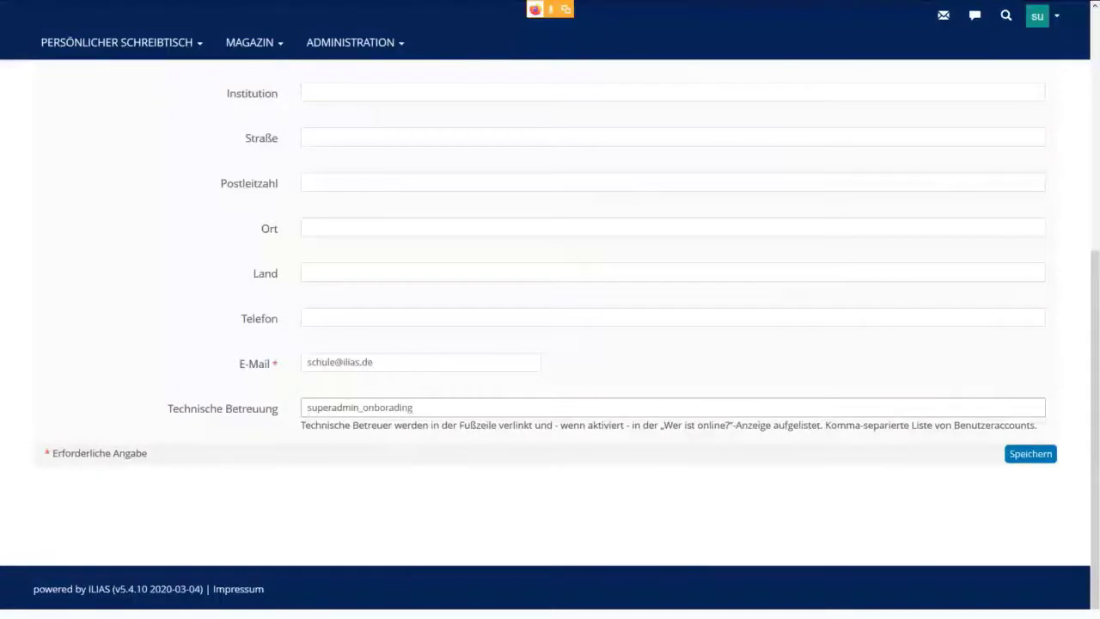
left_click(395, 407)
key("BackSpace")
key("BackSpace")
type("ar")
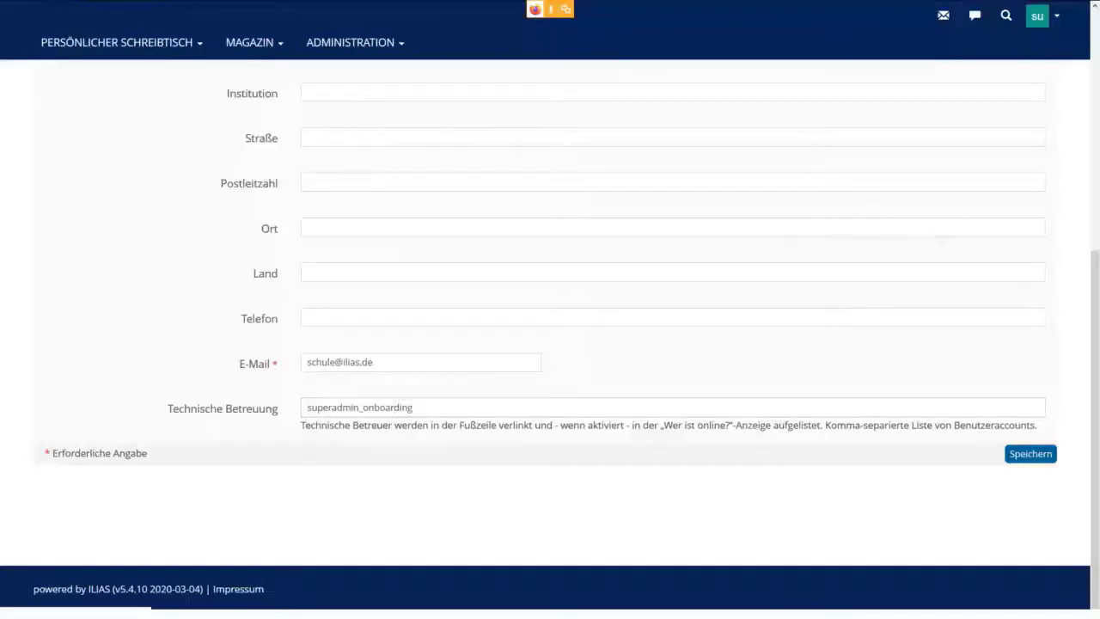
scroll(551, 344, "down", 5)
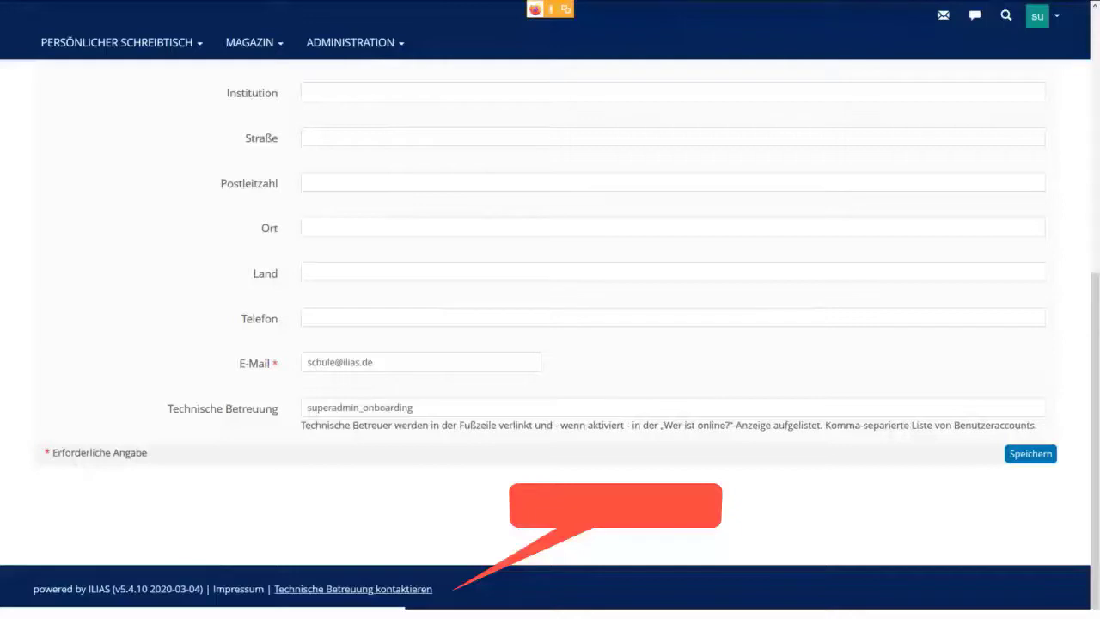
Check the footer link for contacting technical support and return to the start of the contact information form.
left_click(353, 588)
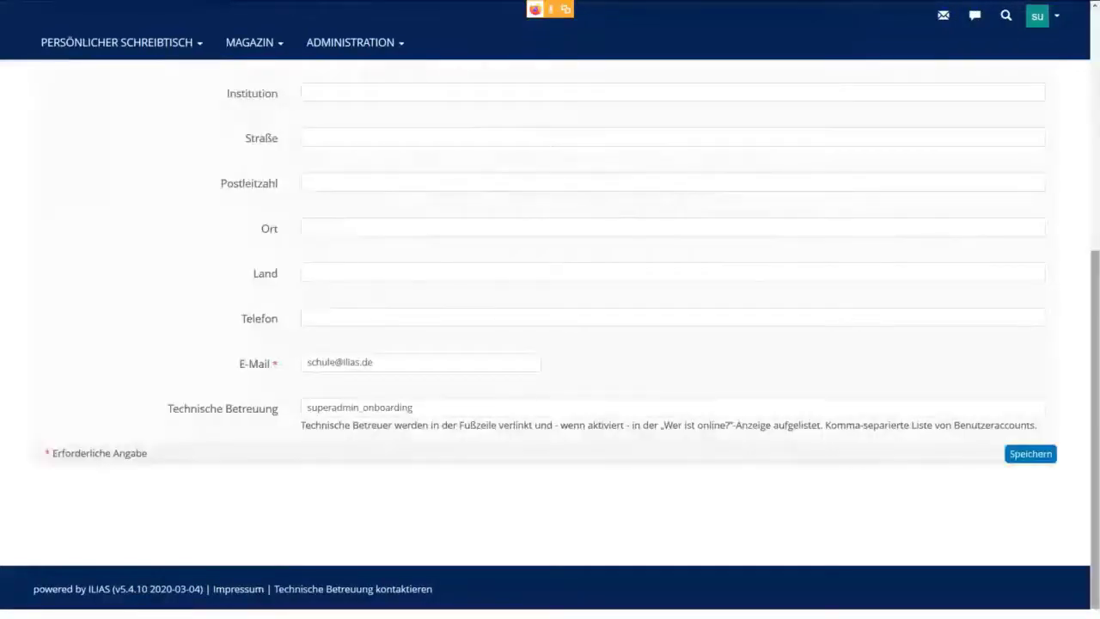
left_click_drag(1095, 430, 1094, 187)
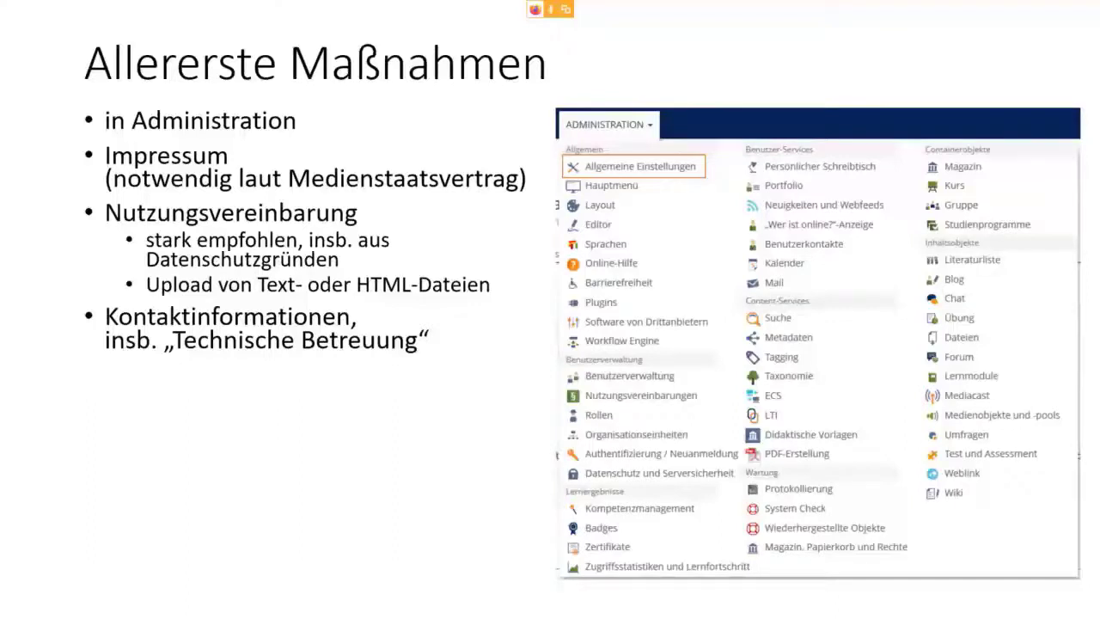
key("Right")
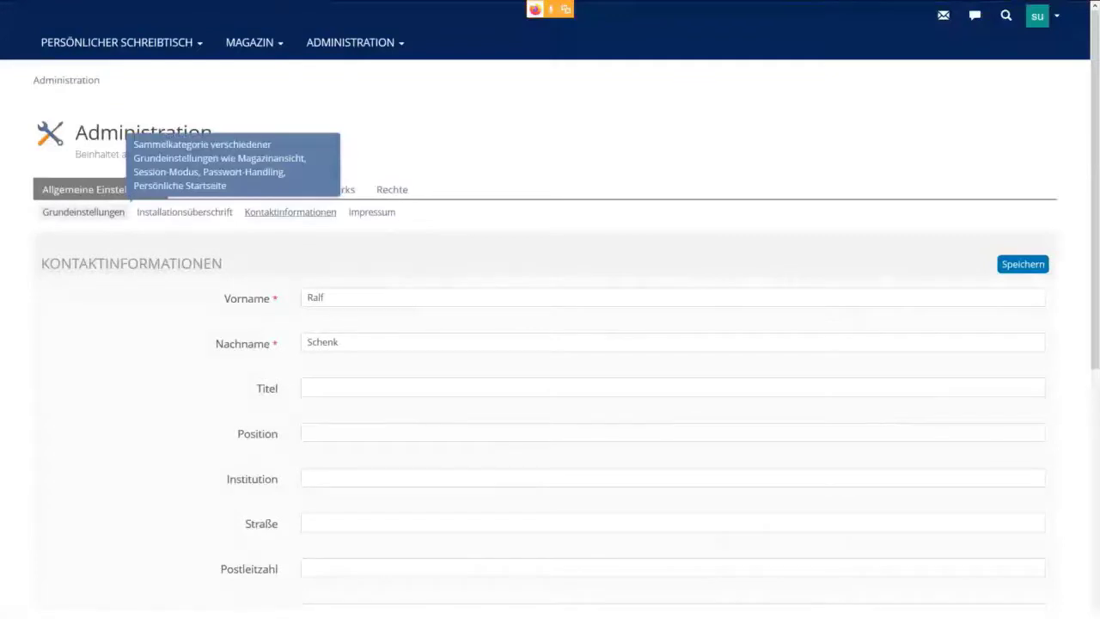
Review the short title (Kurztitel) in the basic settings and the German title under Installationsüberschrift.
left_click(84, 212)
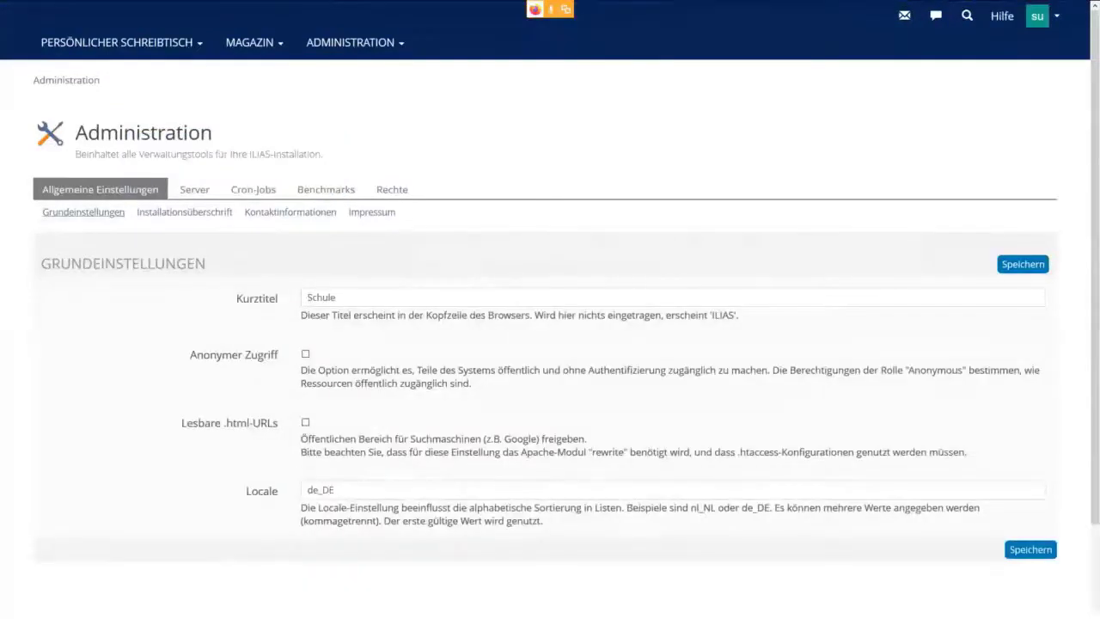
left_click(321, 298)
double_click(321, 297)
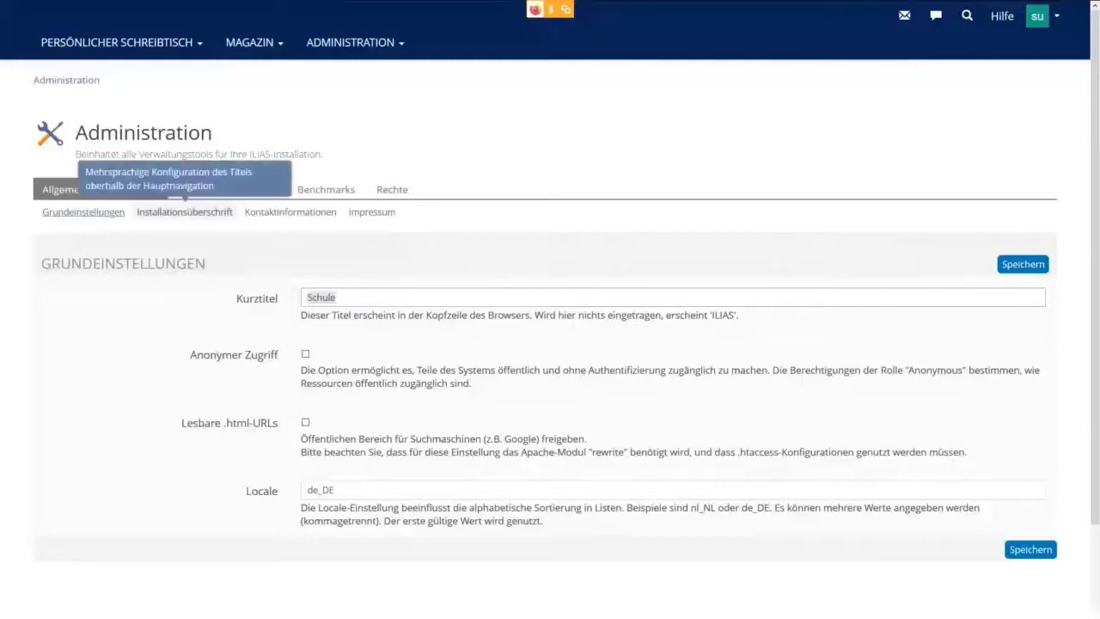
left_click(184, 211)
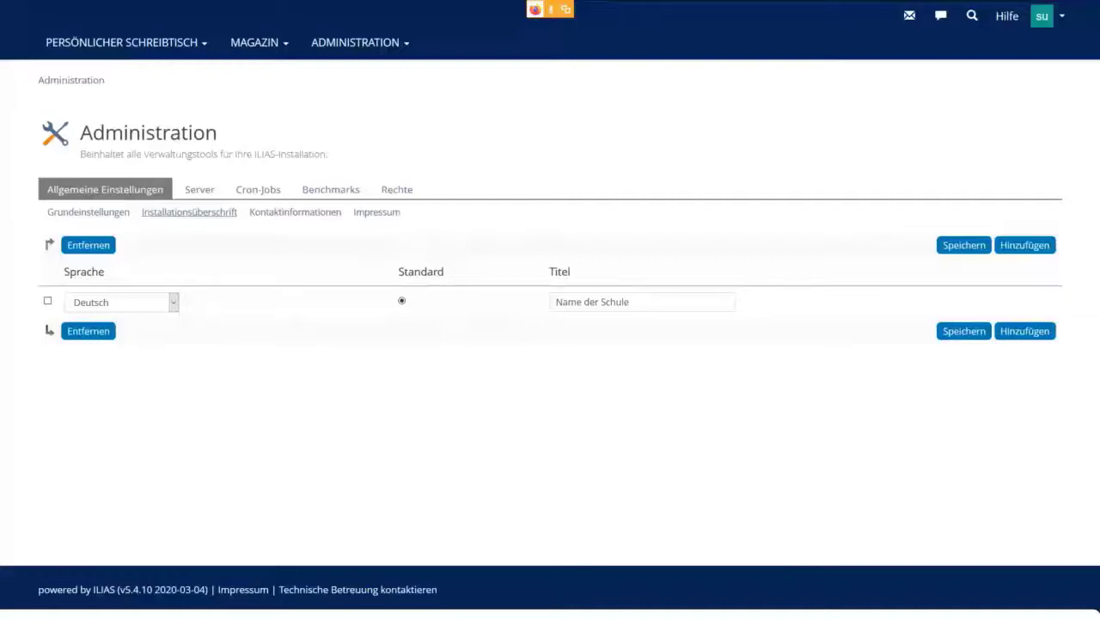
key("F11")
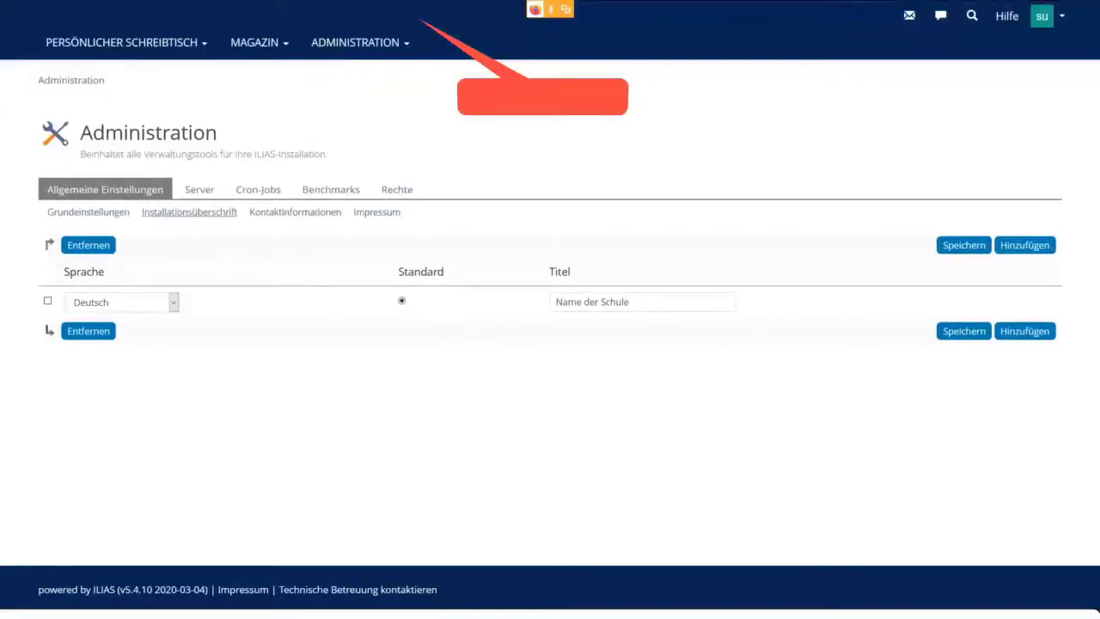
key("ctrl+a")
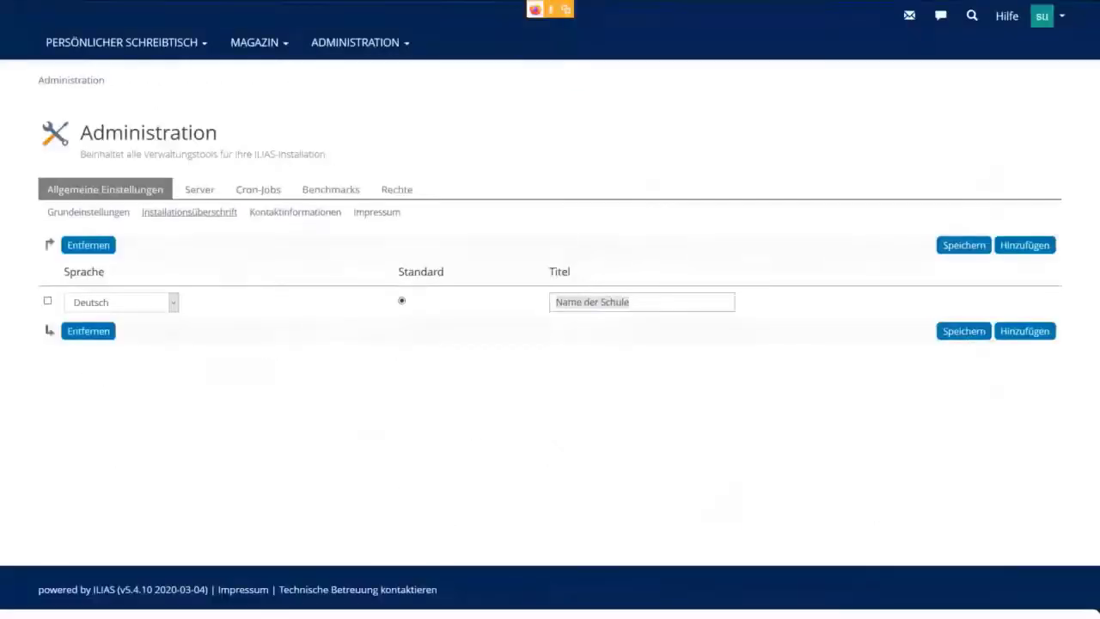
View the login page as a logged-out visitor by opening the Administration link in a new private window.
right_click(75, 80)
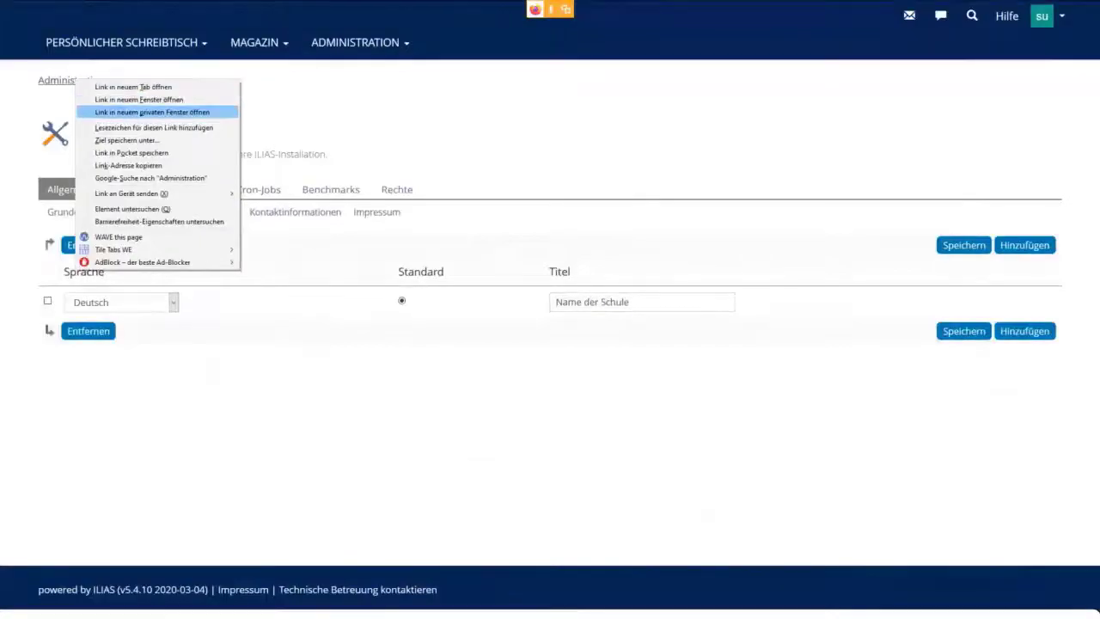
left_click(152, 112)
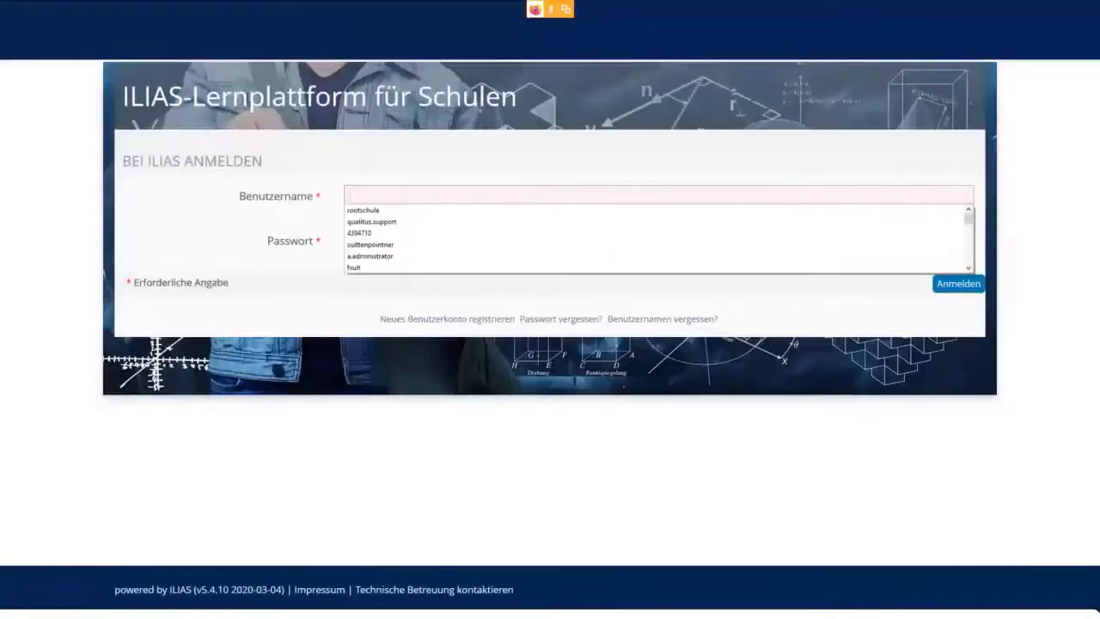
key("Escape")
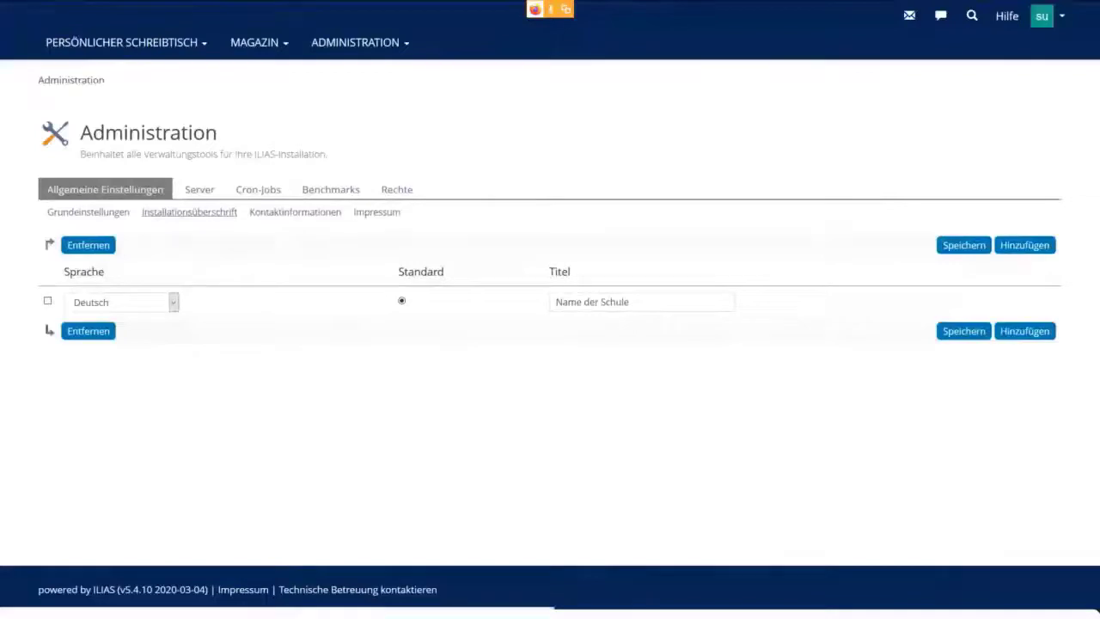
Open the login page design under Authentifizierung / Neuanmeldung for editing.
left_click(359, 42)
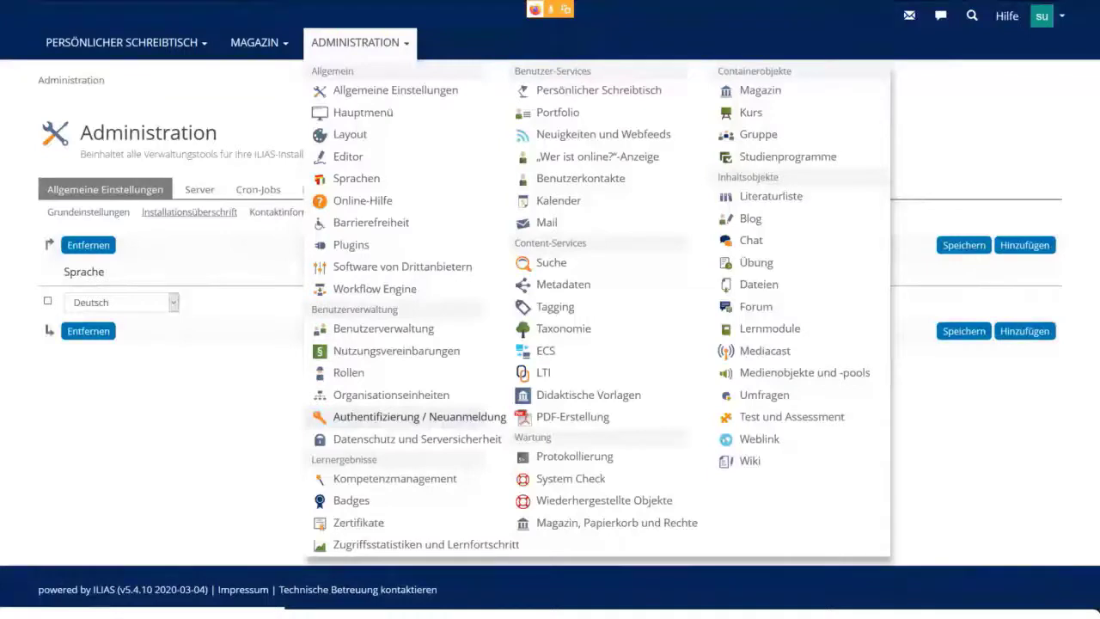
left_click(420, 416)
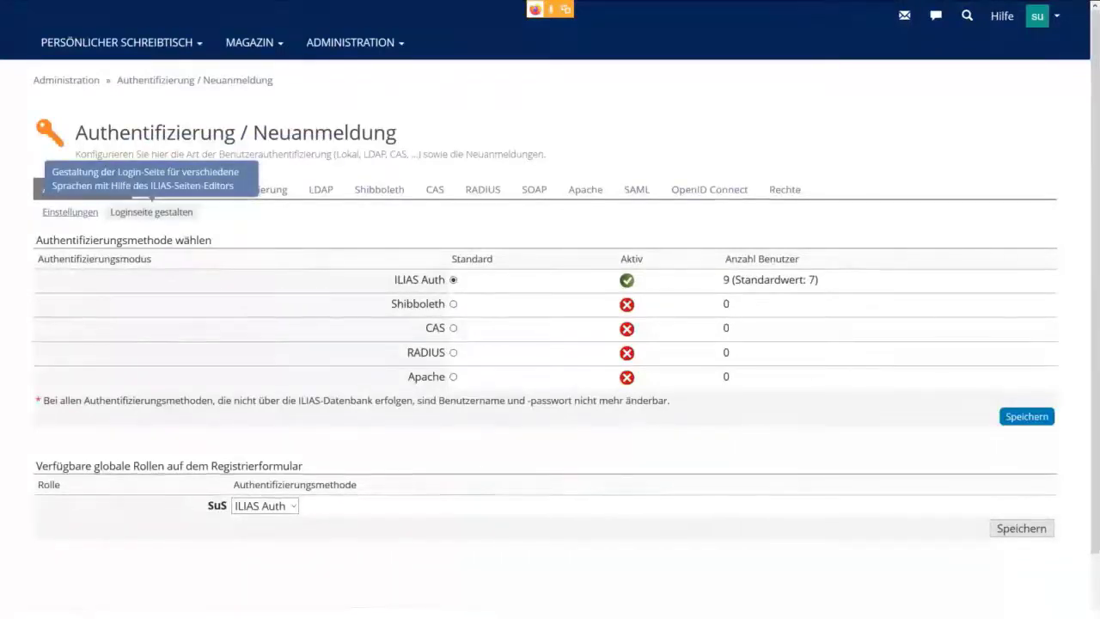
left_click(151, 212)
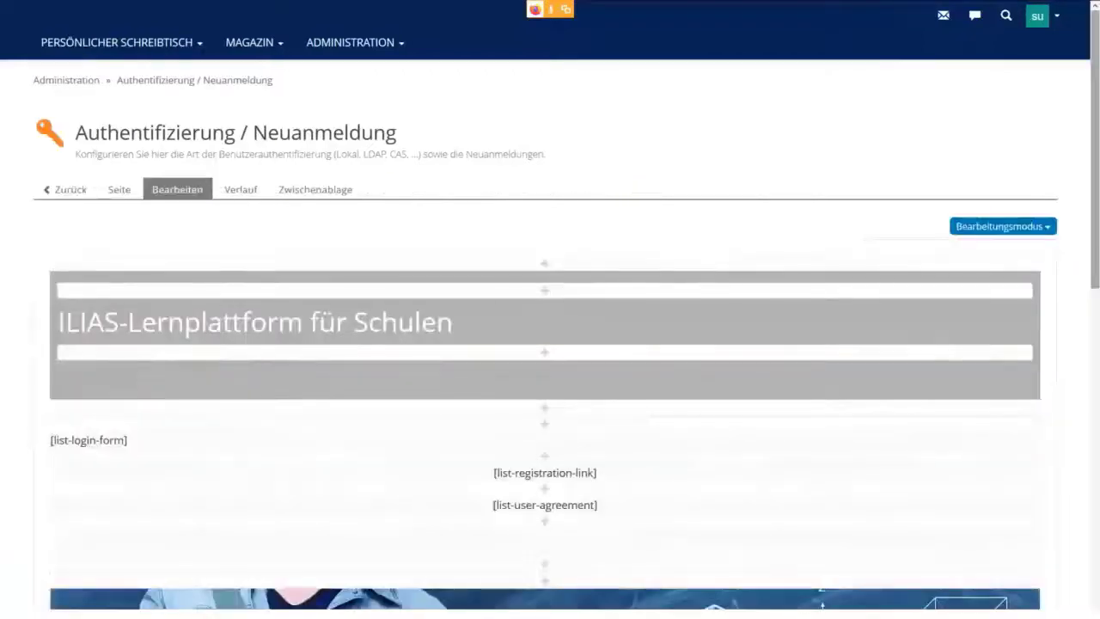
Try inserting a text element above the "ILIAS-Lernplattform für Schulen" block on the login page and discard it.
scroll(550, 344, "down", 2)
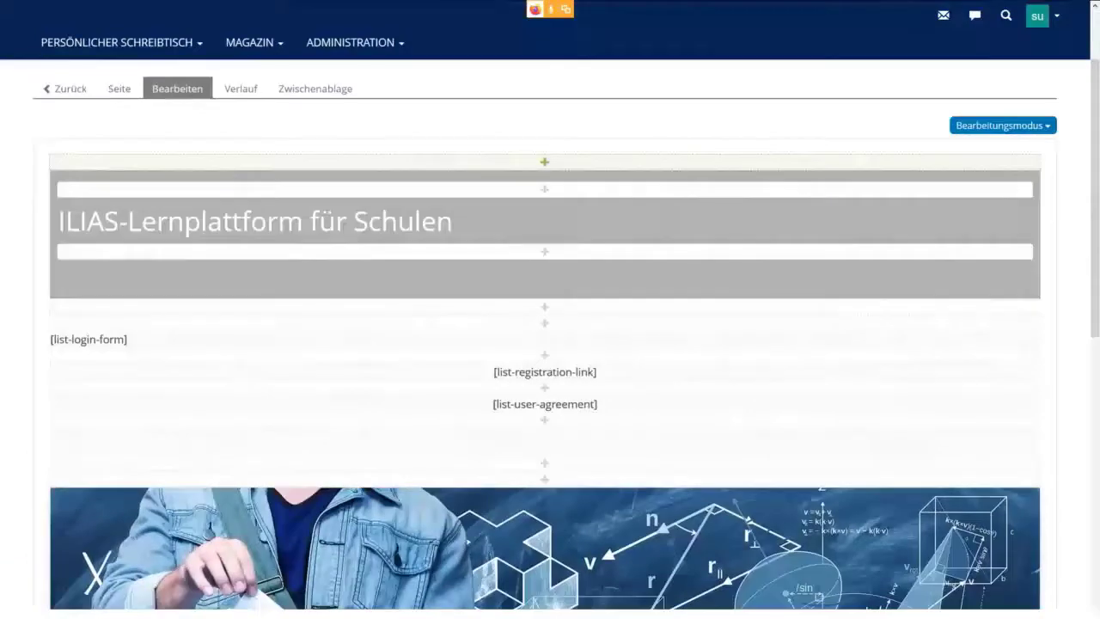
left_click(544, 161)
left_click(544, 162)
left_click(539, 162)
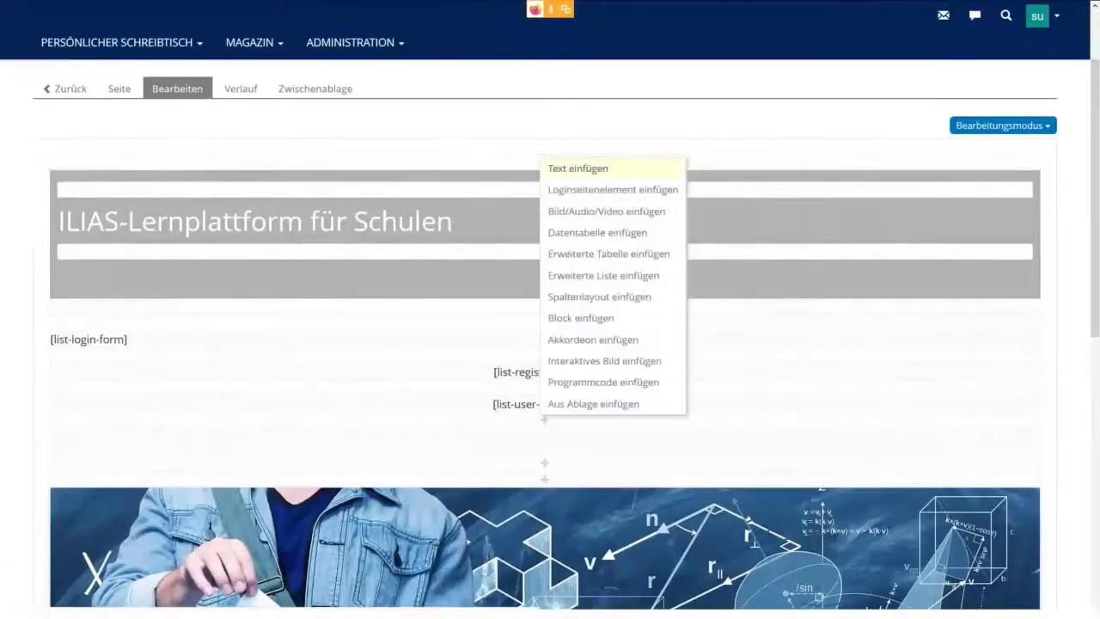
left_click(578, 168)
left_click(421, 219)
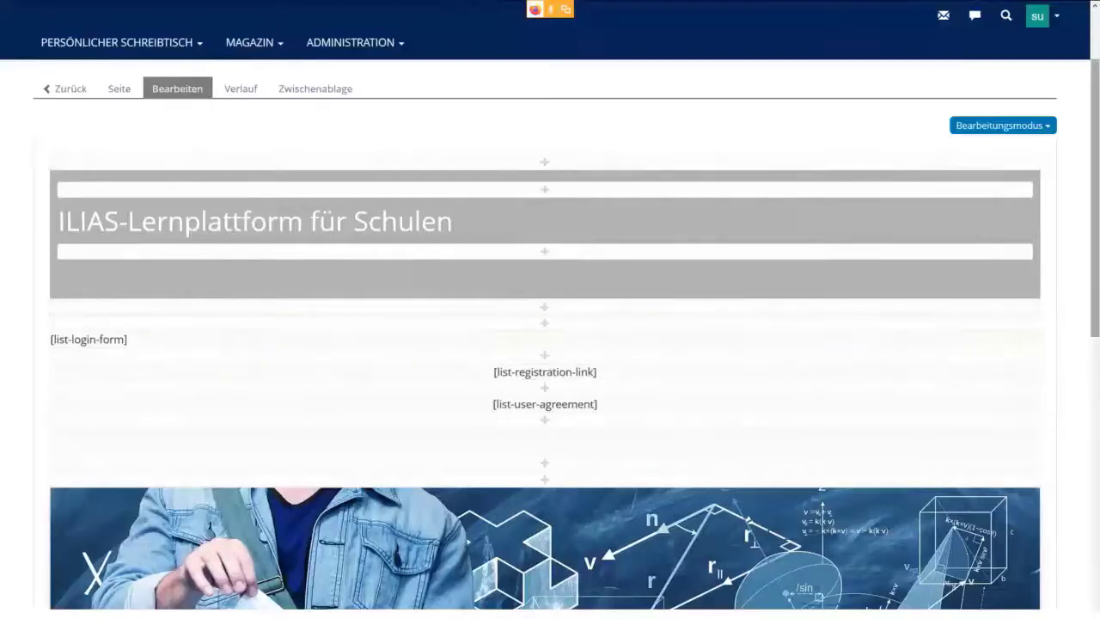
Try inserting an image/audio/video element above the login page's background picture, and leave the page editor without adding it.
scroll(550, 344, "down", 4)
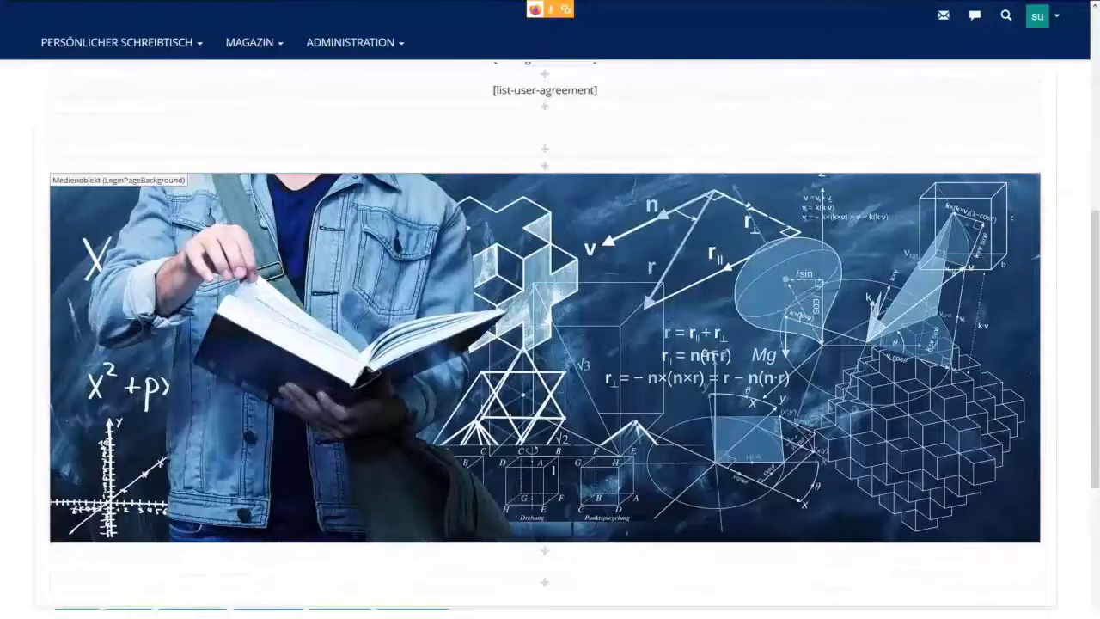
left_click(545, 165)
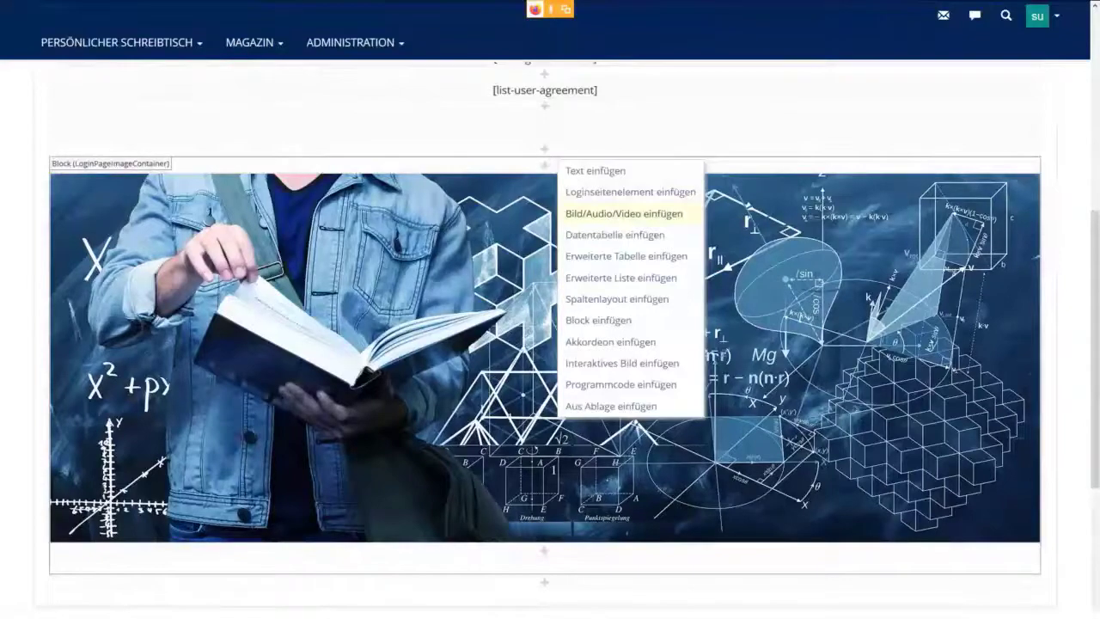
left_click(624, 213)
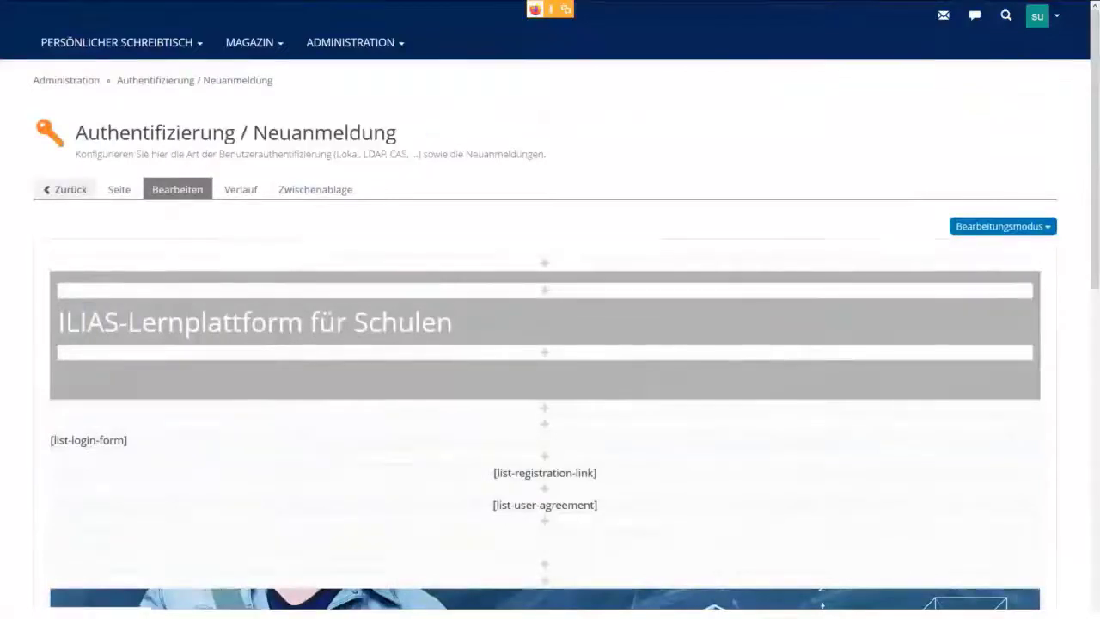
left_click(65, 189)
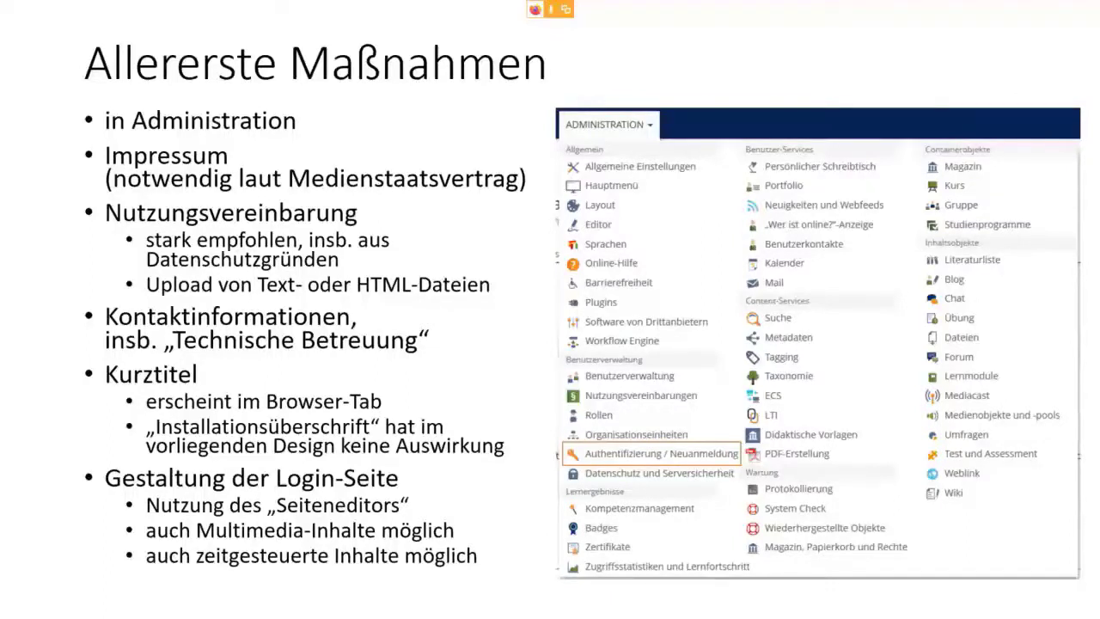
key("Right")
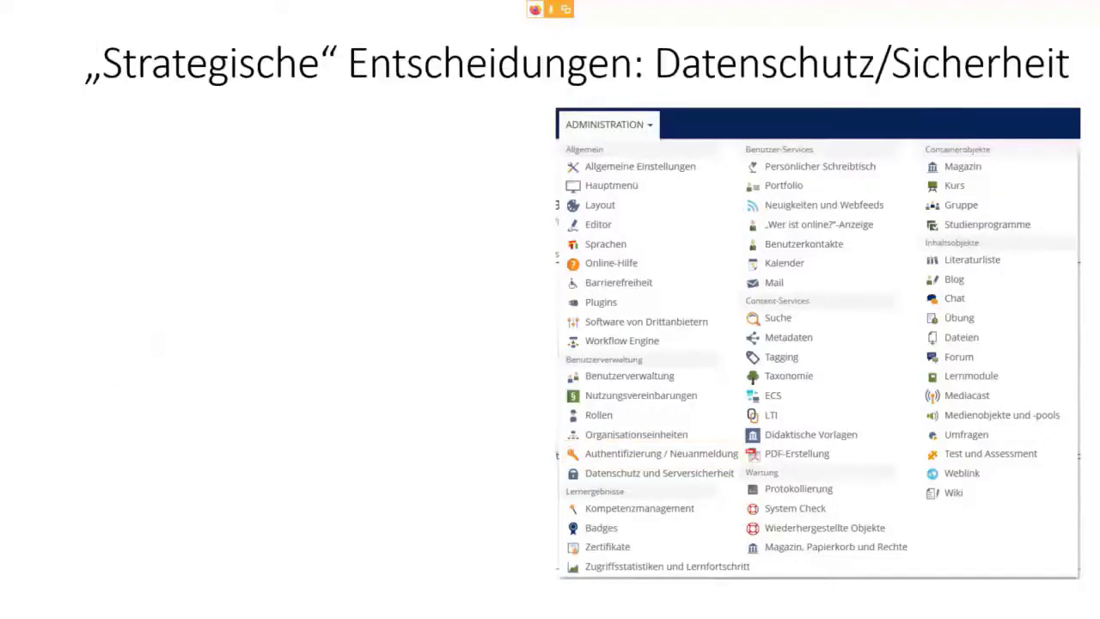
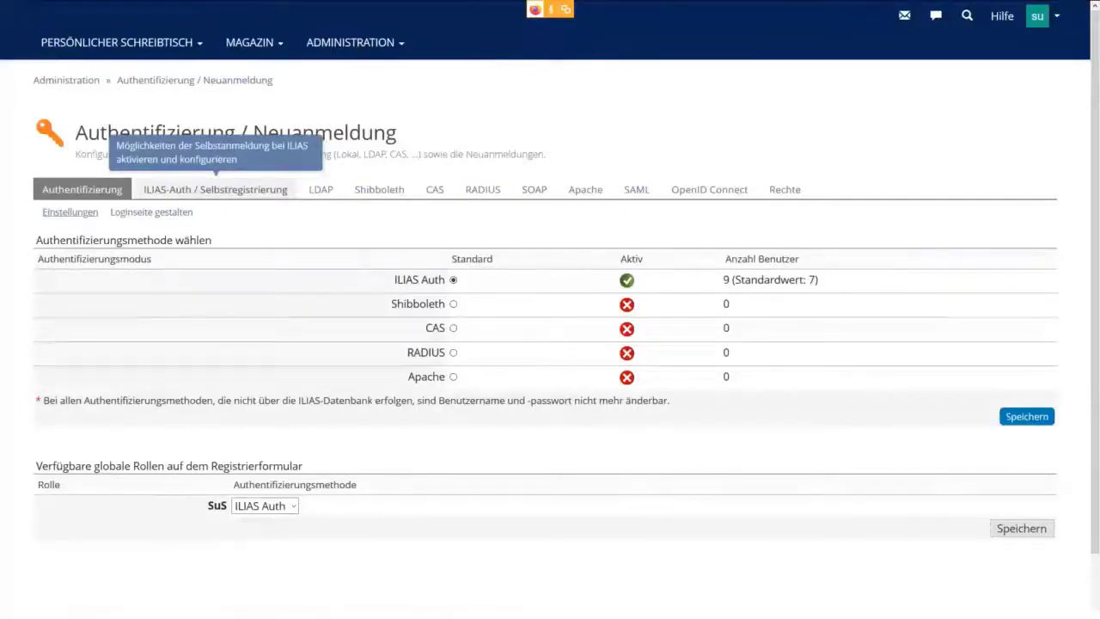
Under ILIAS-Auth / Selbstregistrierung, set up 30 new codes of type Registrierungscode with the global role SuS.
left_click(215, 189)
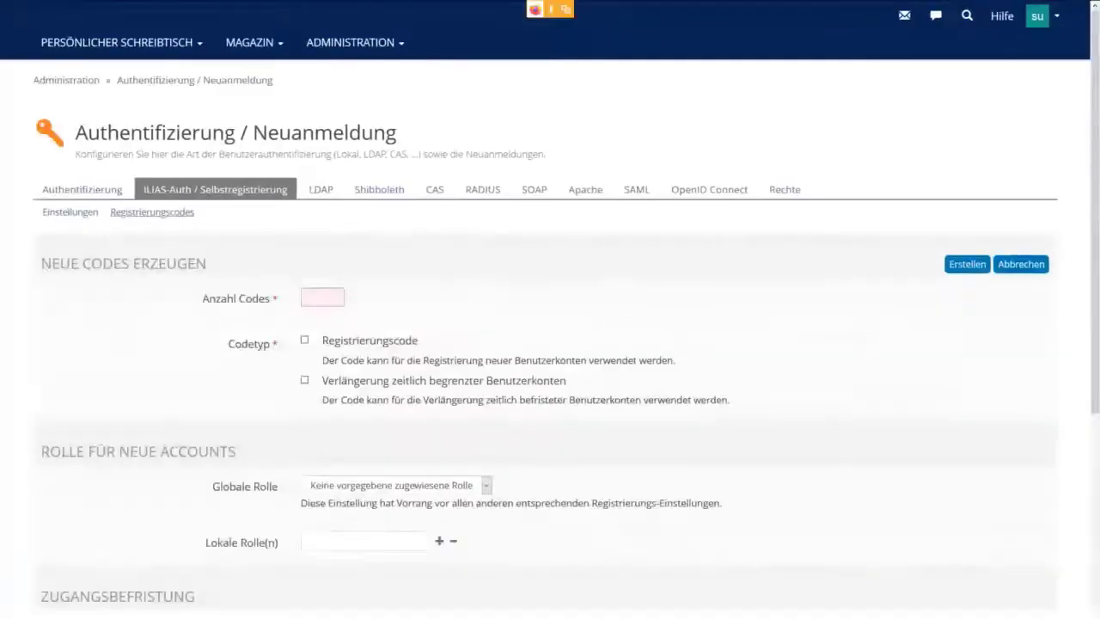
type("30")
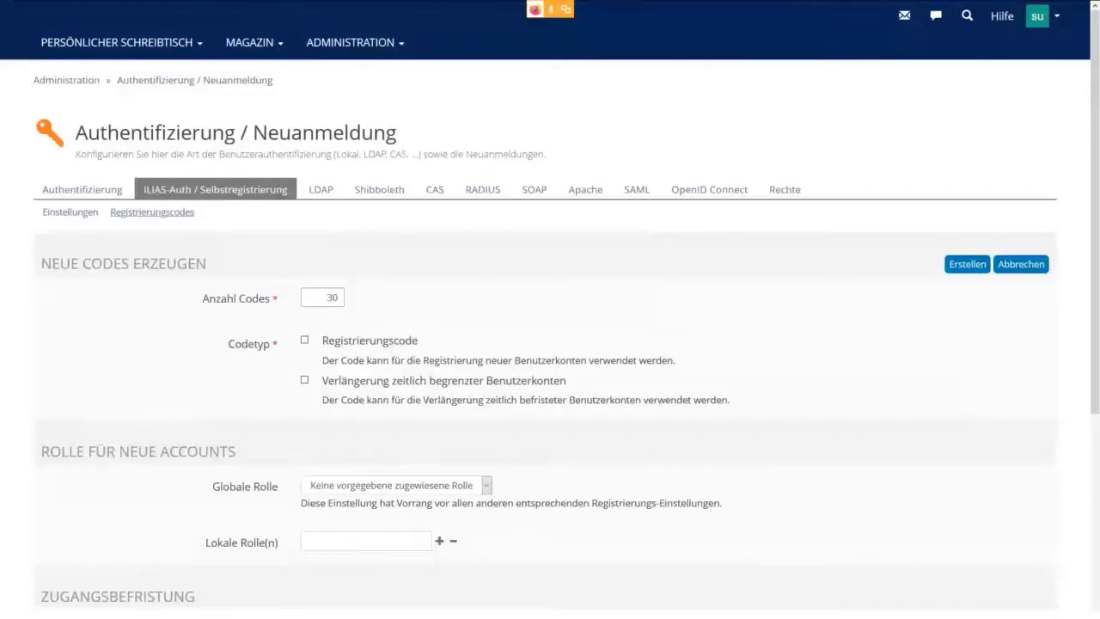
left_click(304, 340)
scroll(550, 344, "down", 4)
left_click_drag(1095, 344, 1095, 387)
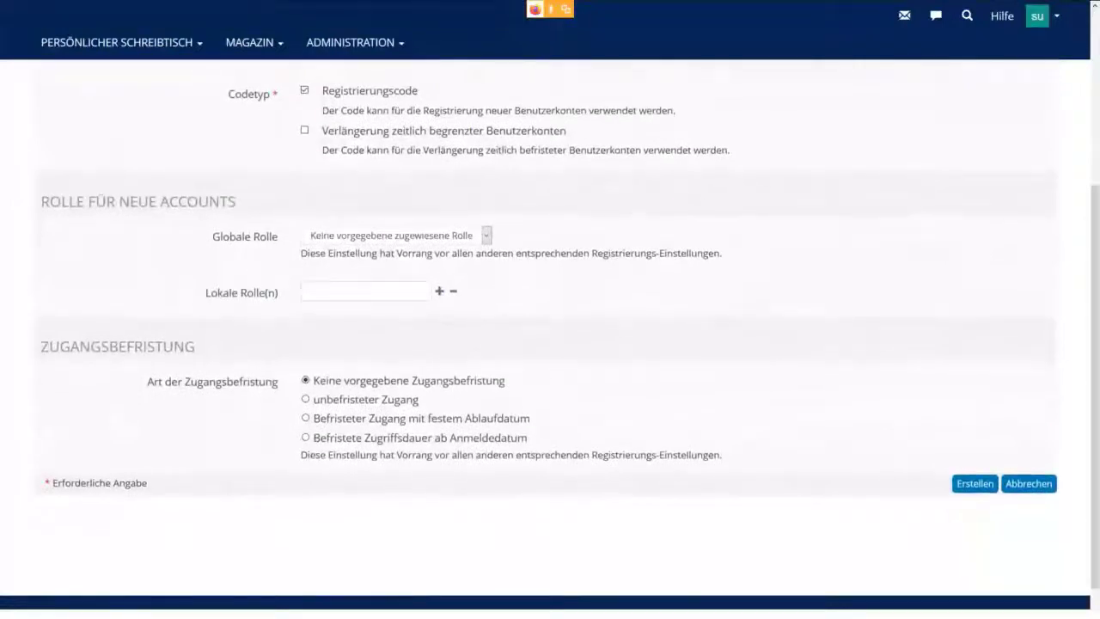
left_click(395, 235)
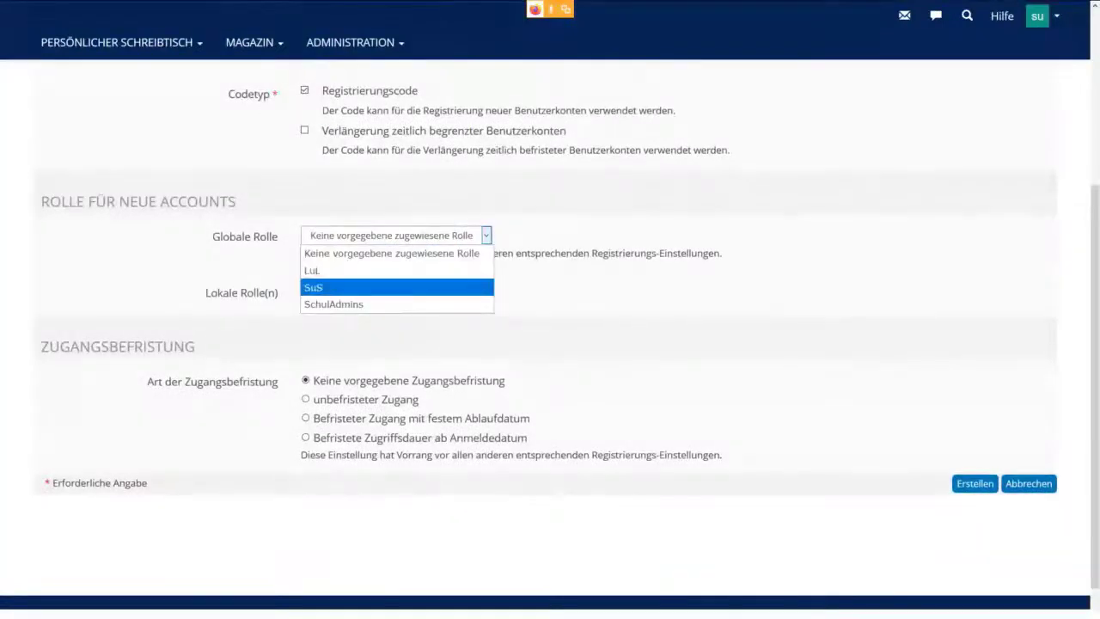
key("Return")
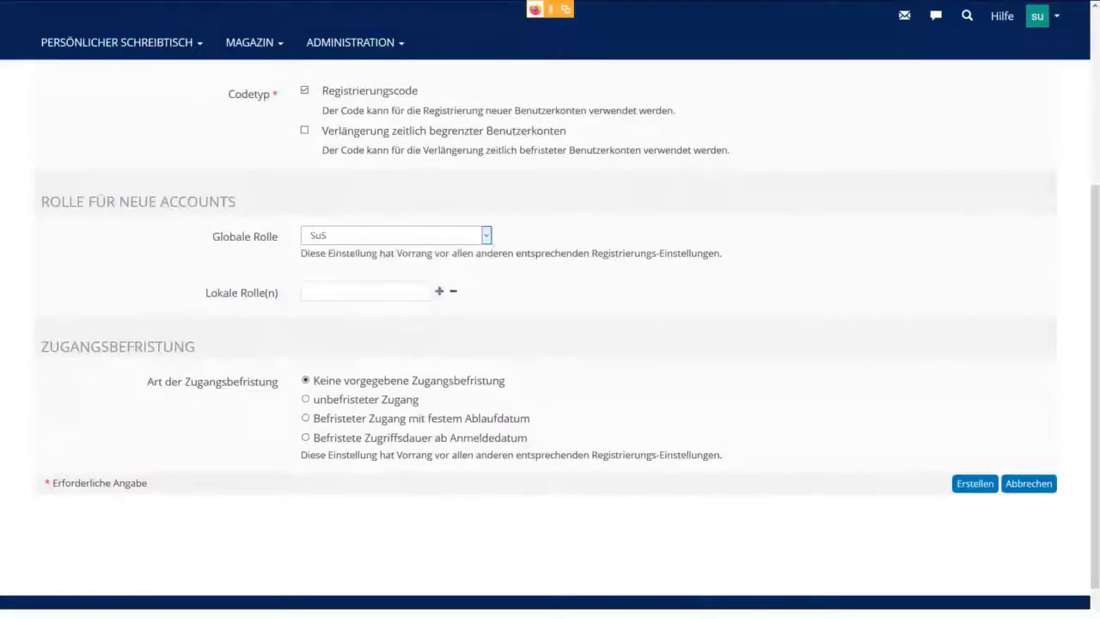
Try adding extra local role fields, remove them again, and create the codes without a local role.
left_click(366, 291)
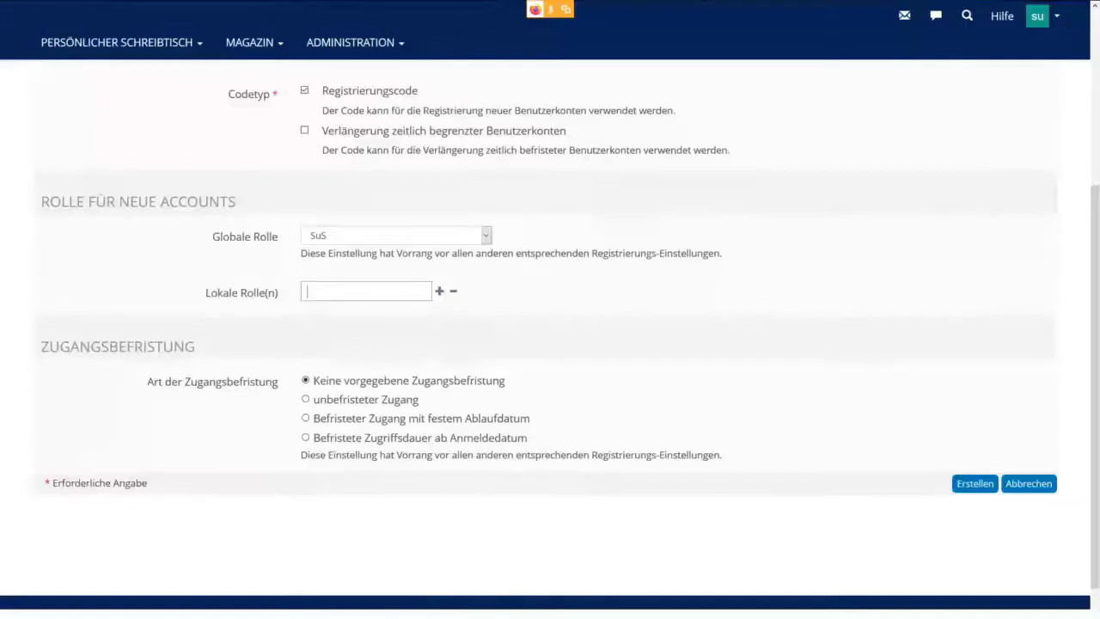
left_click(439, 290)
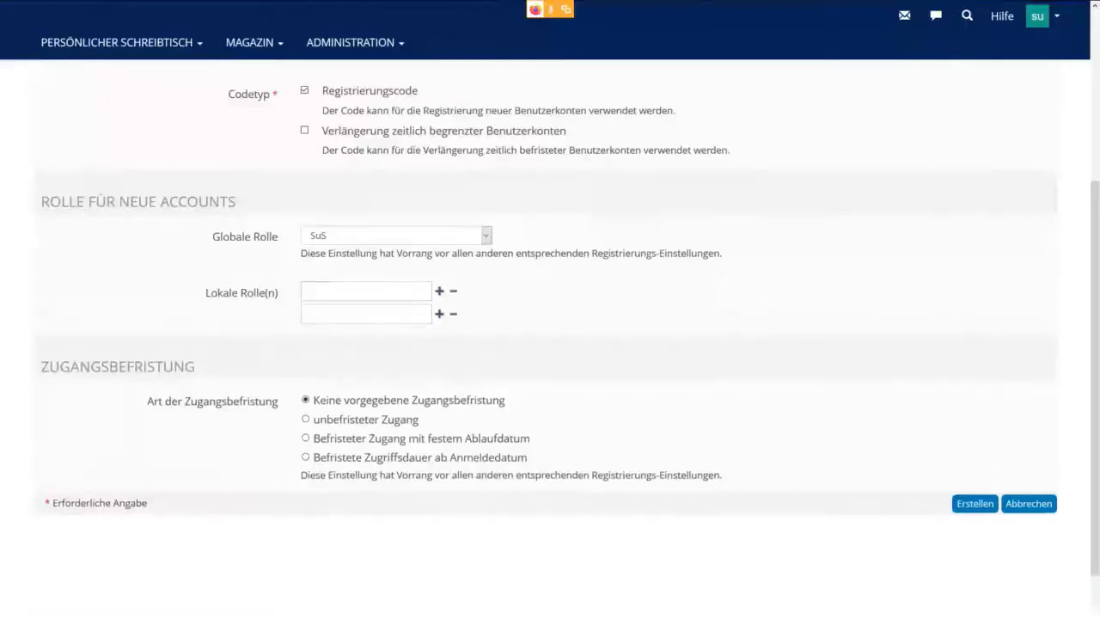
left_click(439, 314)
left_click(454, 337)
left_click(453, 314)
left_click(365, 291)
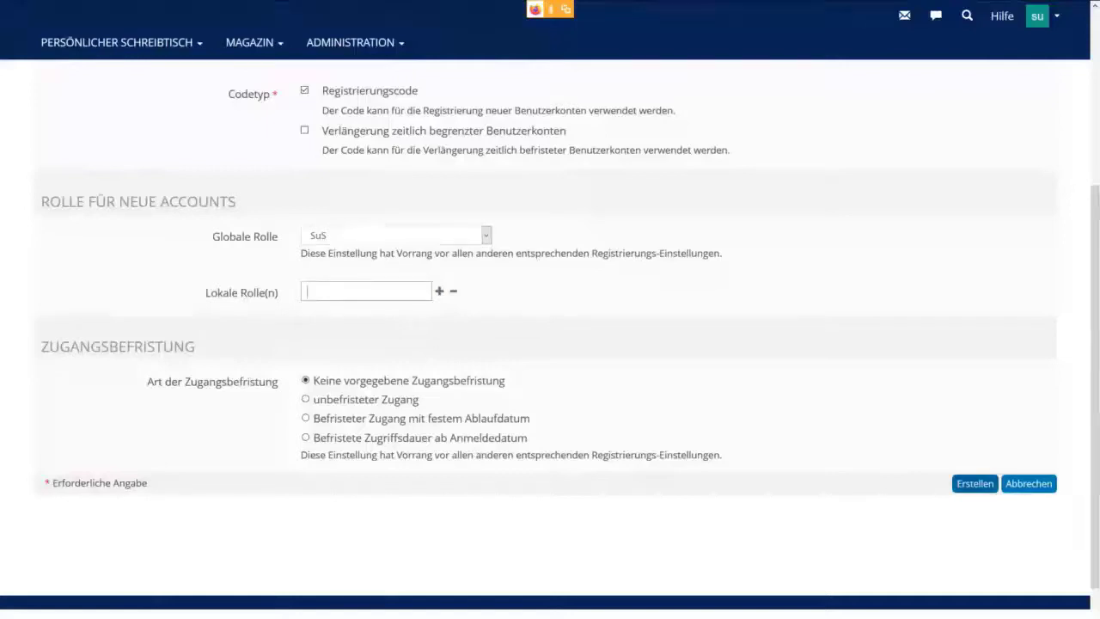
left_click(975, 484)
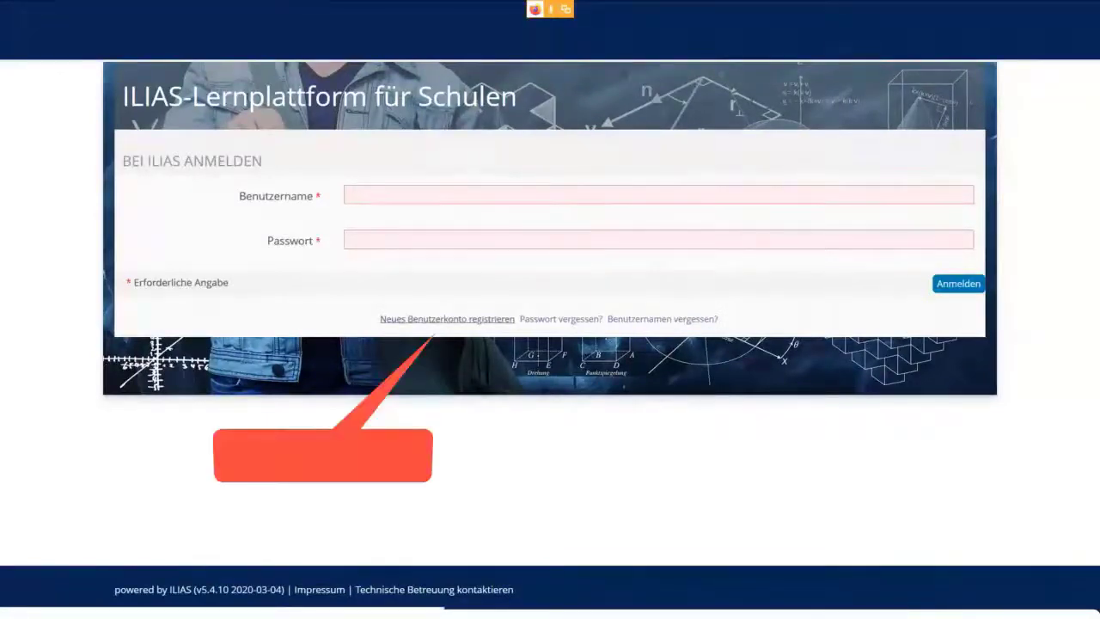
Open the new user account registration form from the login page and review its fields, including the required code.
left_click(447, 319)
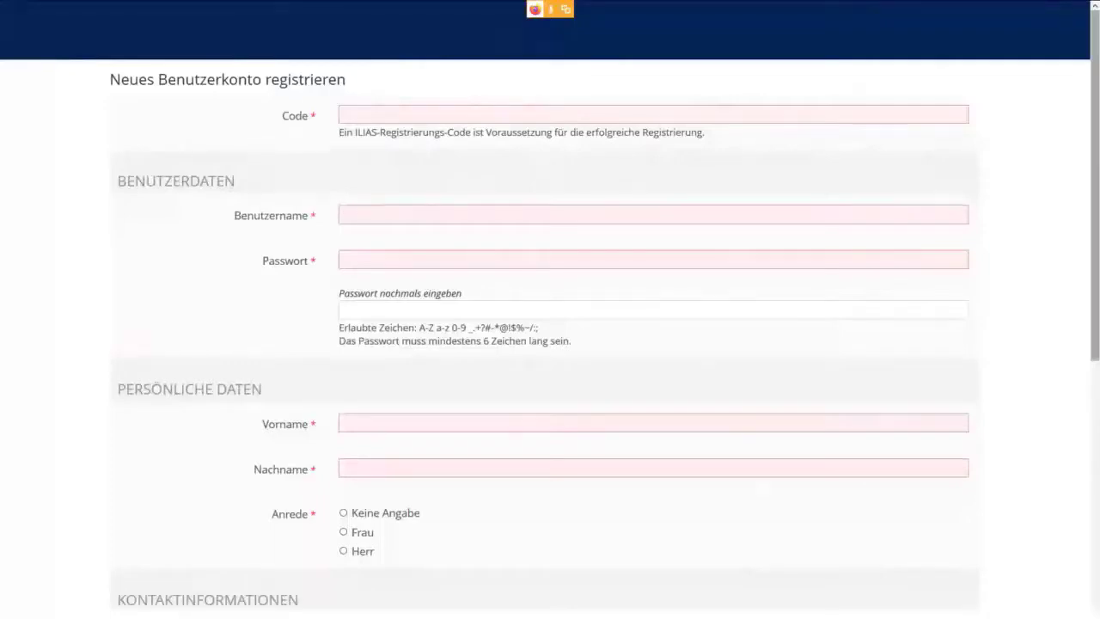
scroll(550, 344, "down", 4)
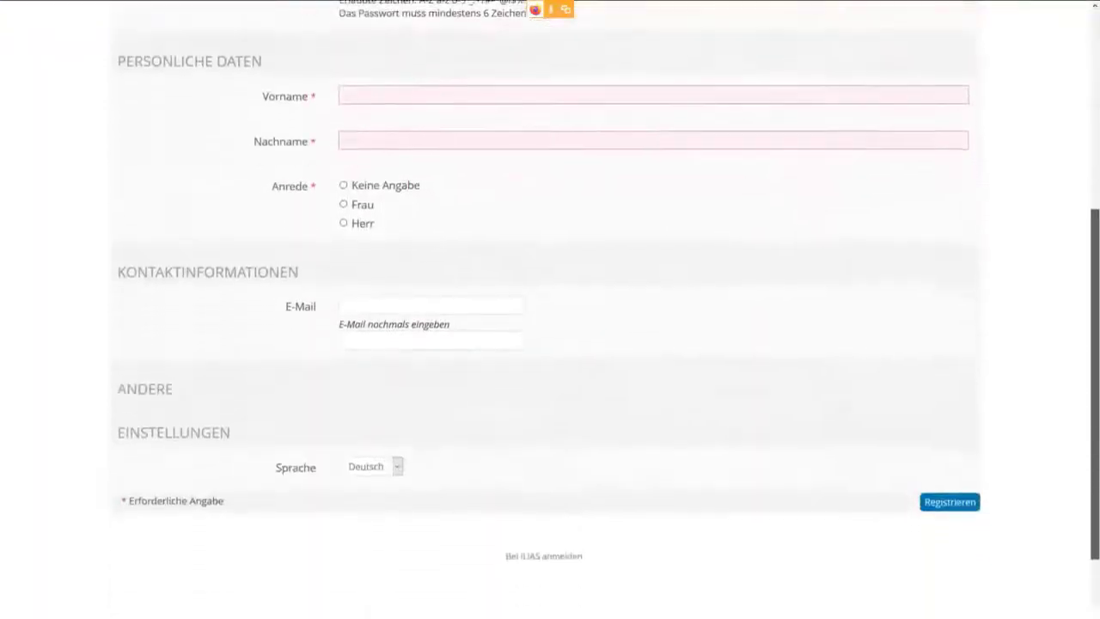
scroll(551, 344, "up", 5)
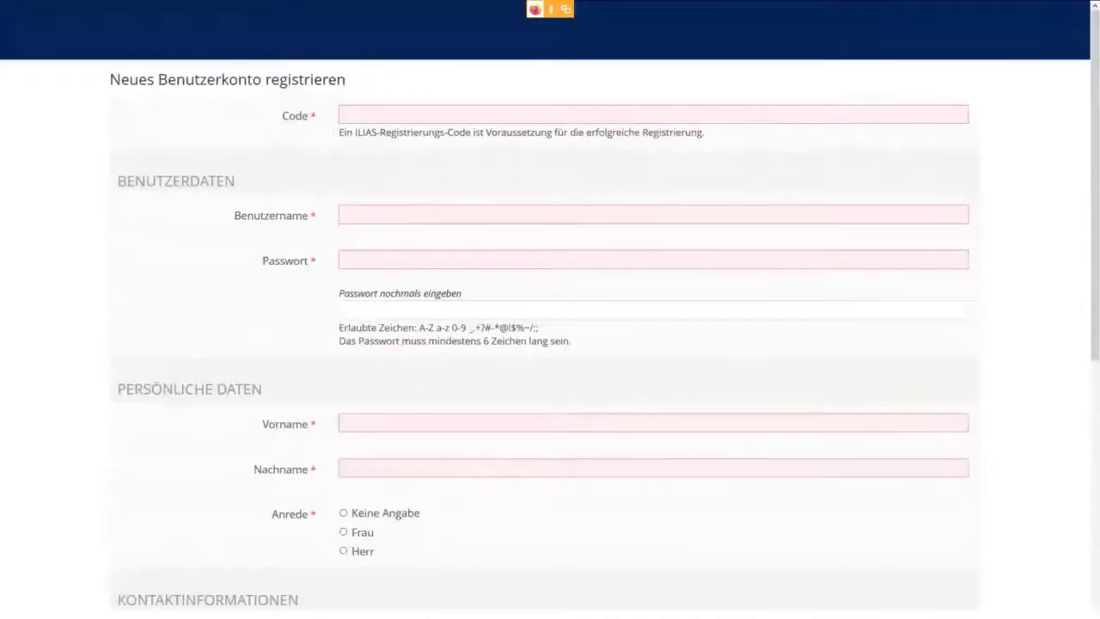
left_click(345, 114)
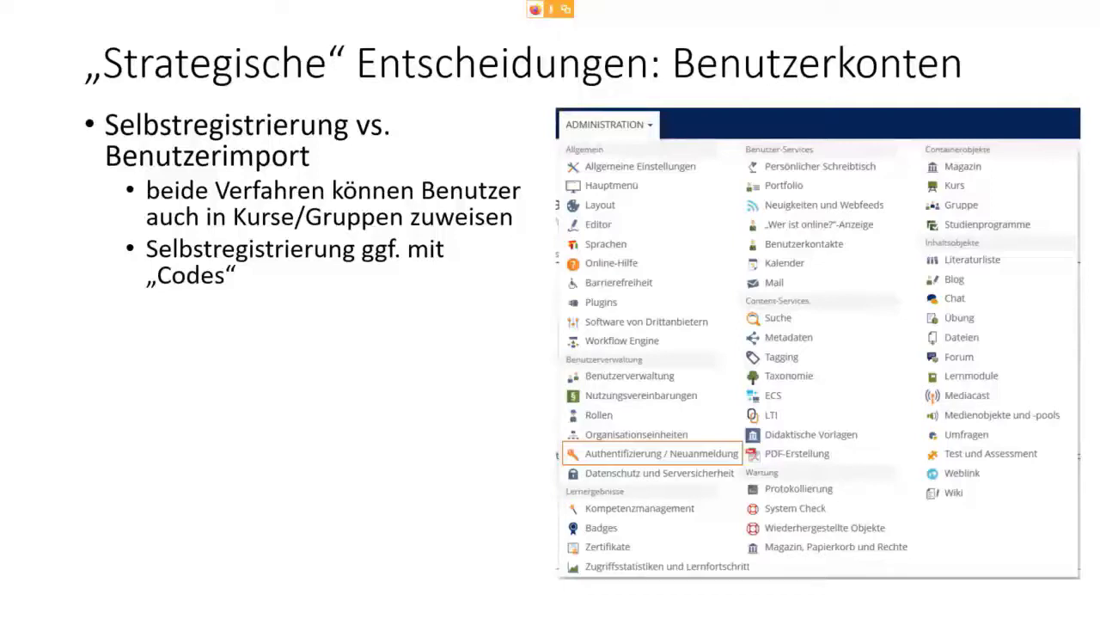
key("Right")
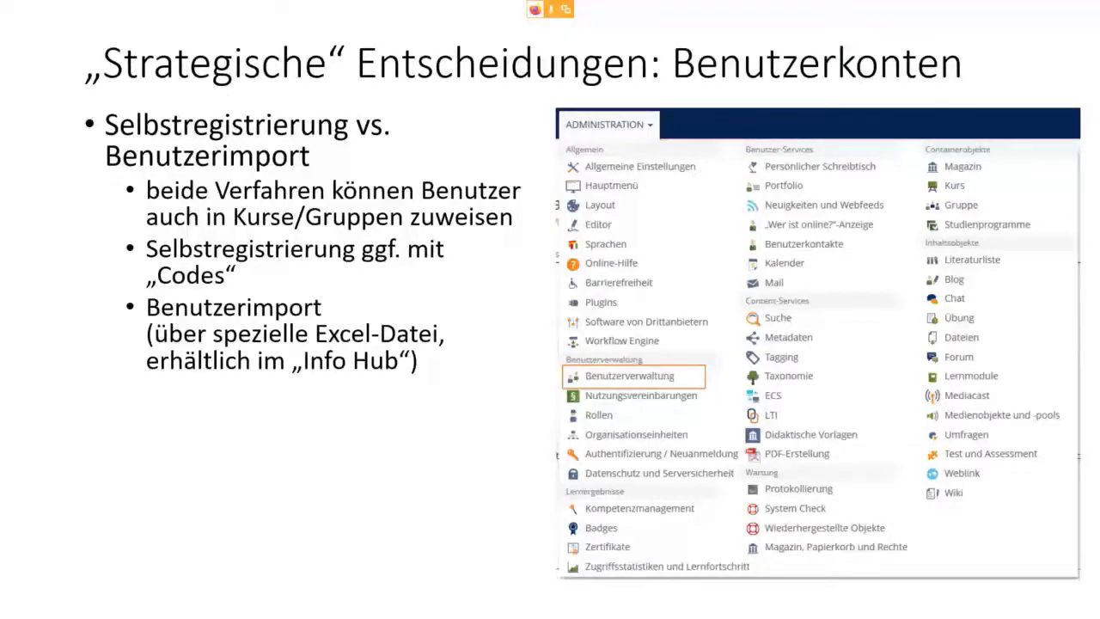
Switch to the ILIAS Info Hub in Firefox, open Benutzerimport-Werkzeug.xlsm with Excel 2013, and enable editing and macros.
key("alt+Tab")
scroll(605, 348, "down", 3)
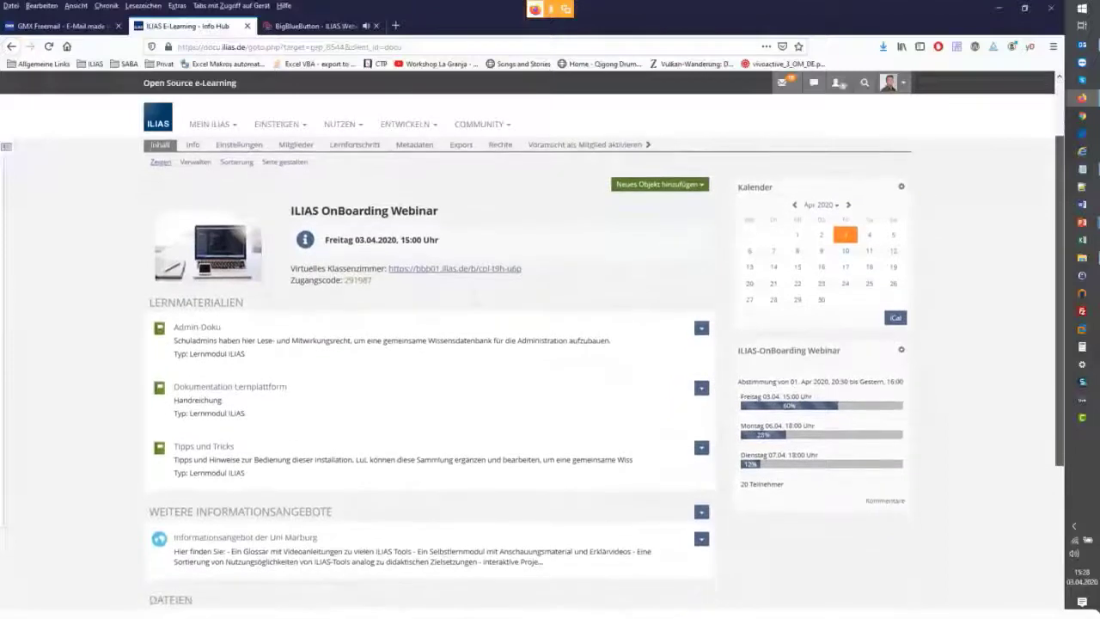
scroll(601, 344, "down", 4)
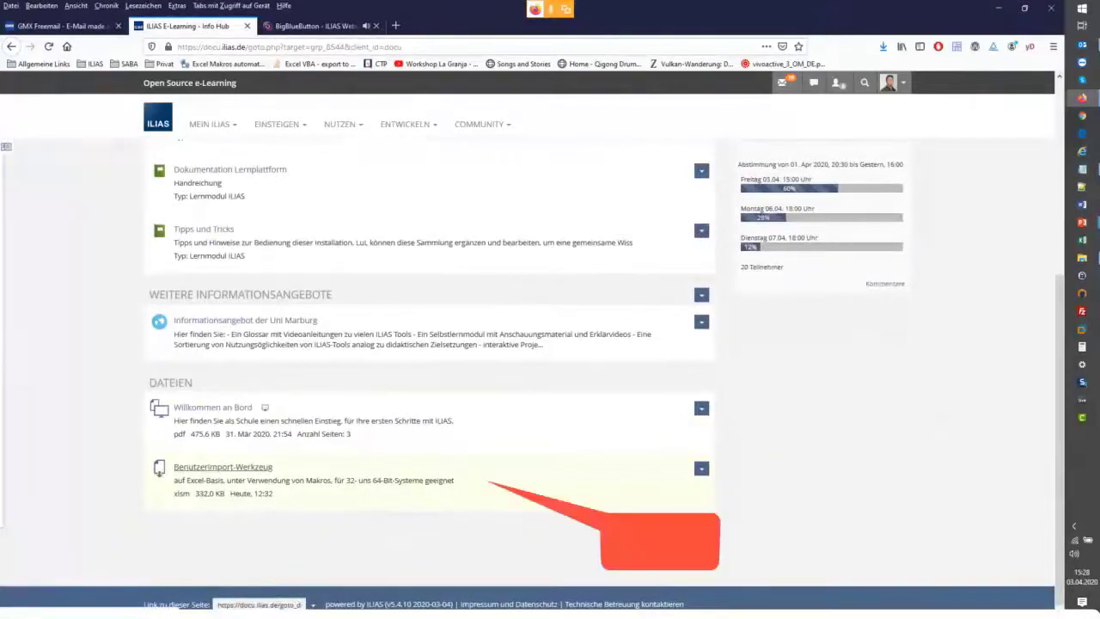
left_click(223, 466)
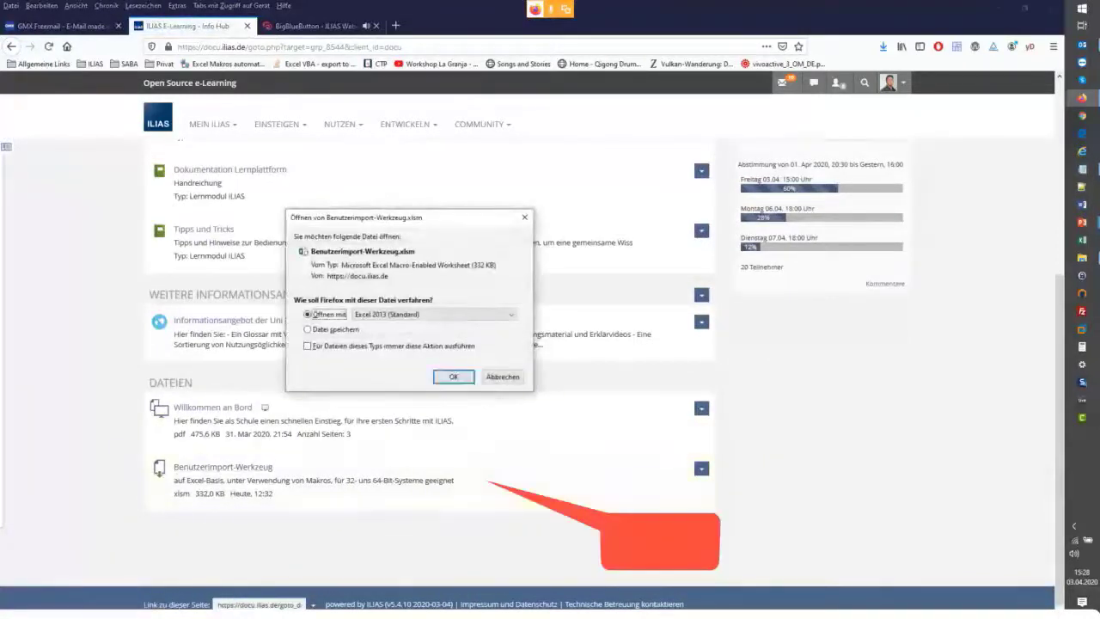
left_click(454, 376)
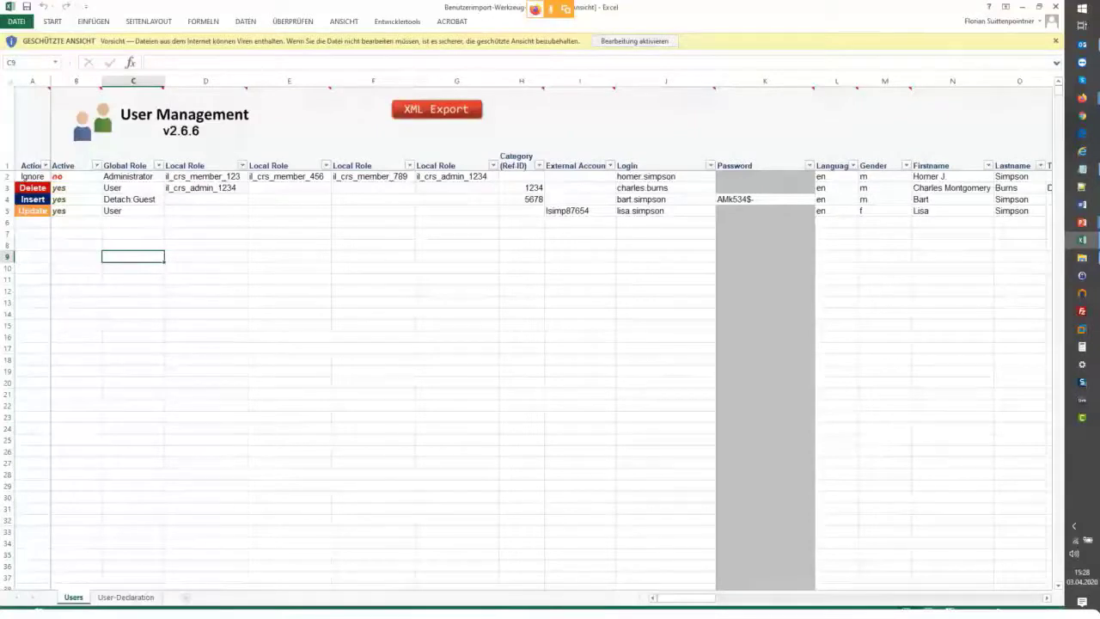
left_click(634, 40)
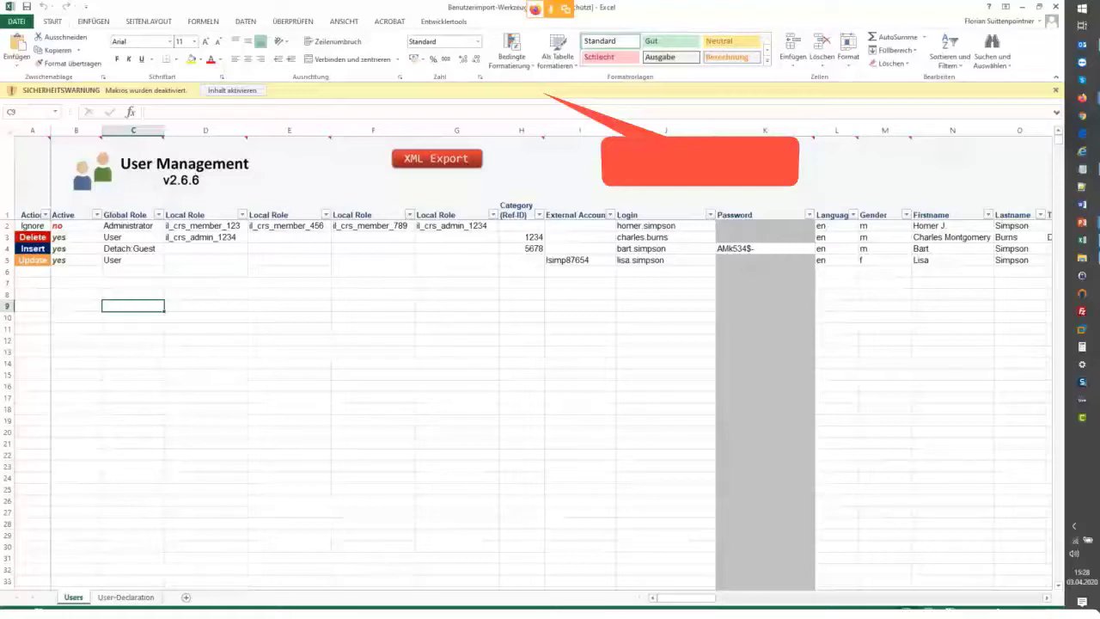
left_click(232, 90)
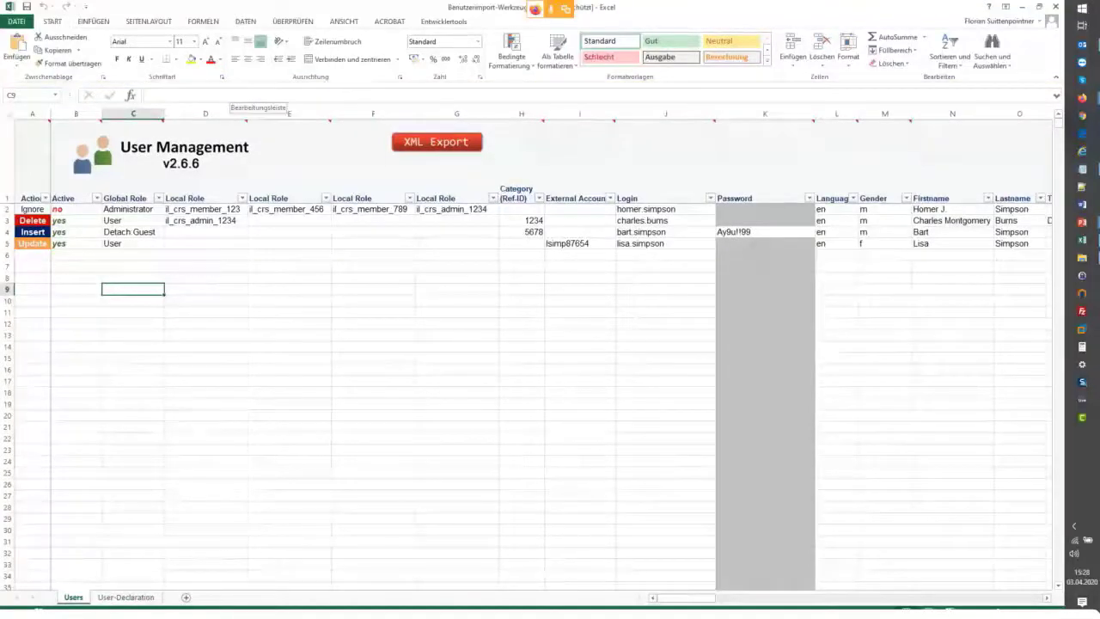
Examine the Global Role, Login and Password columns of the sample users in the Users sheet.
left_click_drag(133, 209, 132, 243)
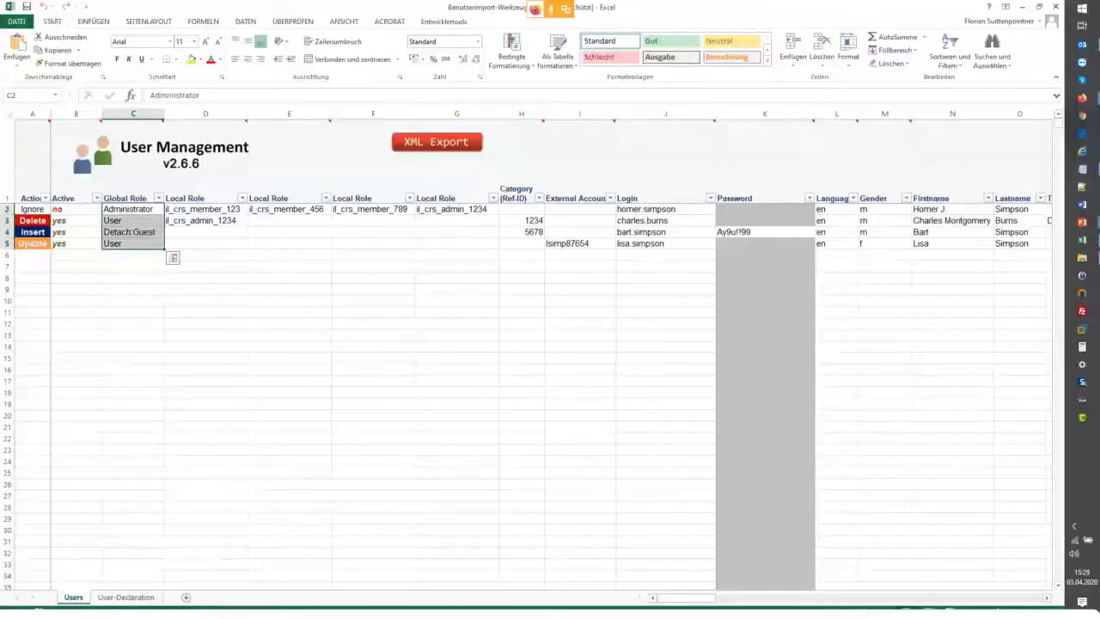
left_click_drag(666, 209, 765, 243)
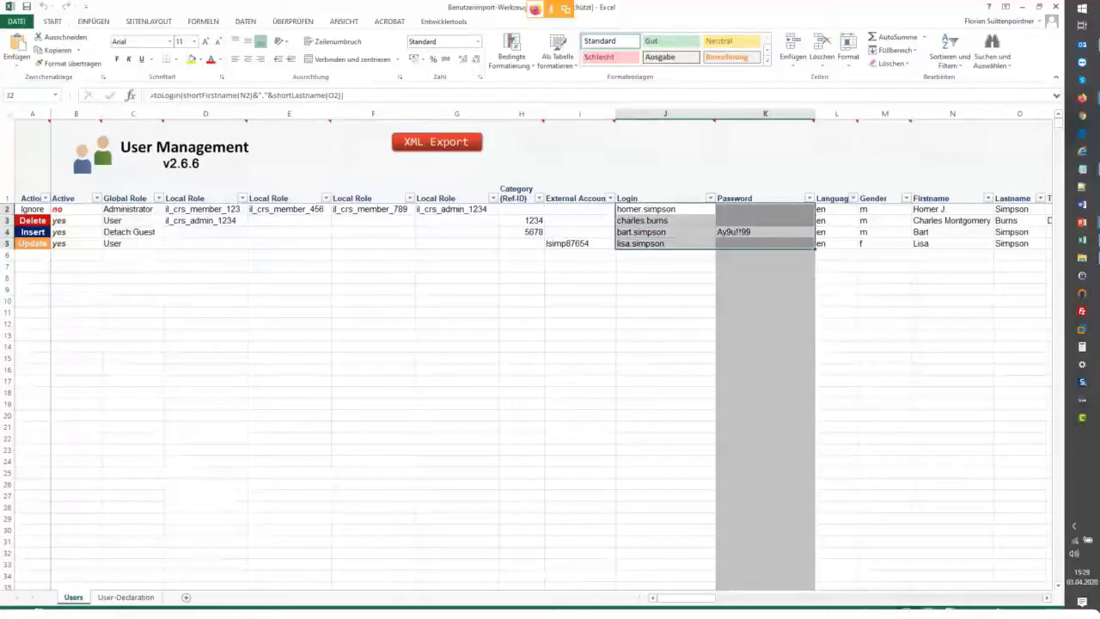
mouse_move(687, 597)
left_mouse_down()
mouse_move(732, 598)
mouse_move(687, 597)
left_mouse_up()
left_click(289, 427)
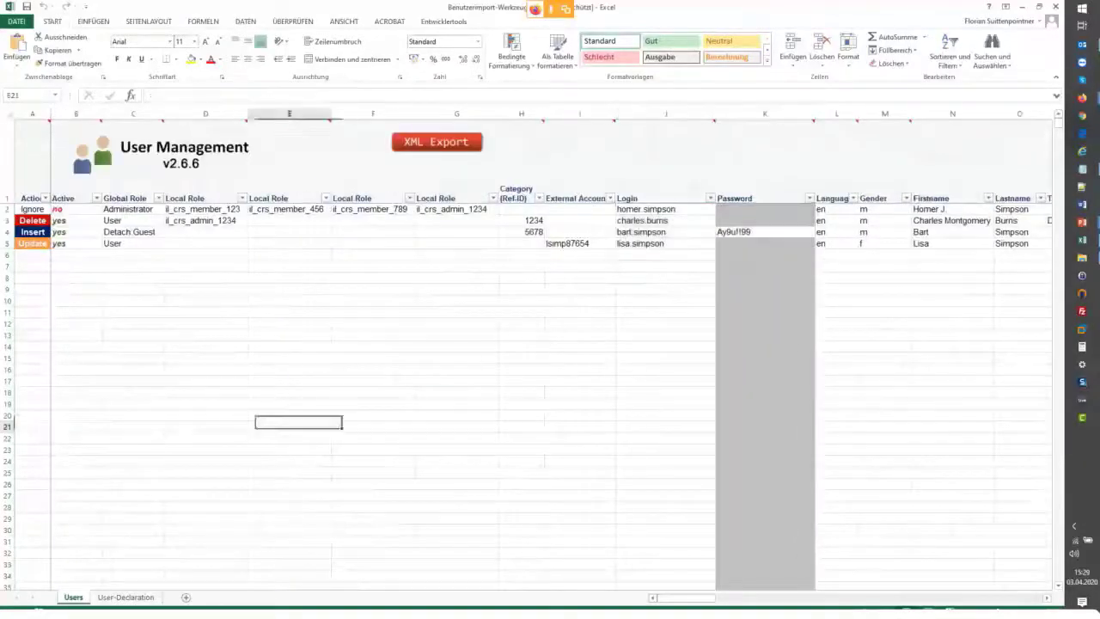
Examine the Action column's options, the Insert, Update and Delete sample rows, and their global and local role cells.
left_click_drag(32, 209, 31, 244)
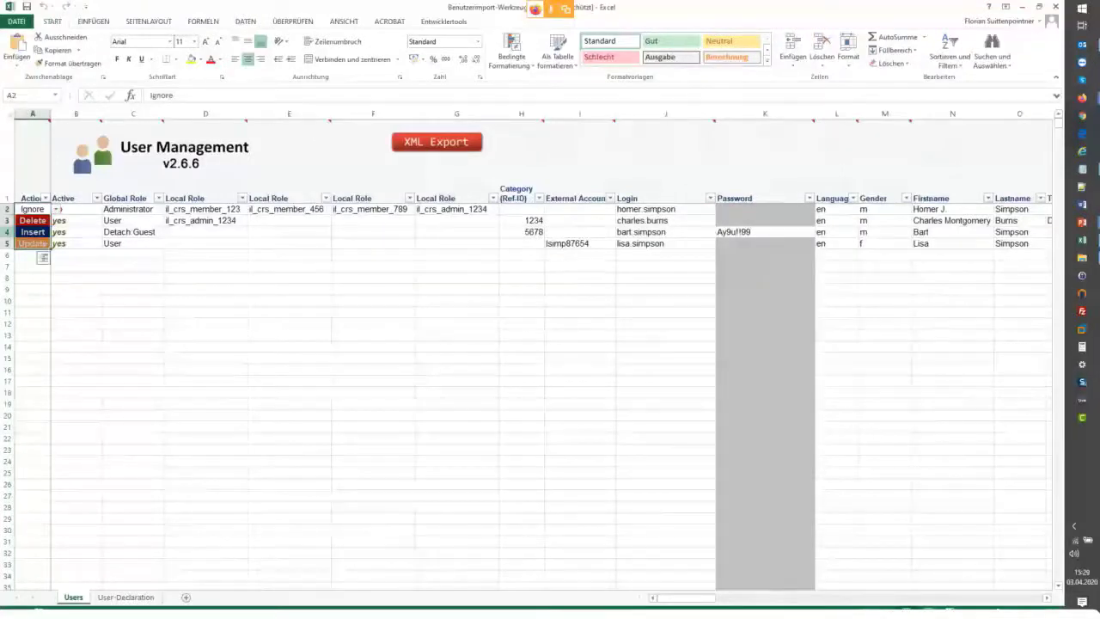
left_click(7, 232)
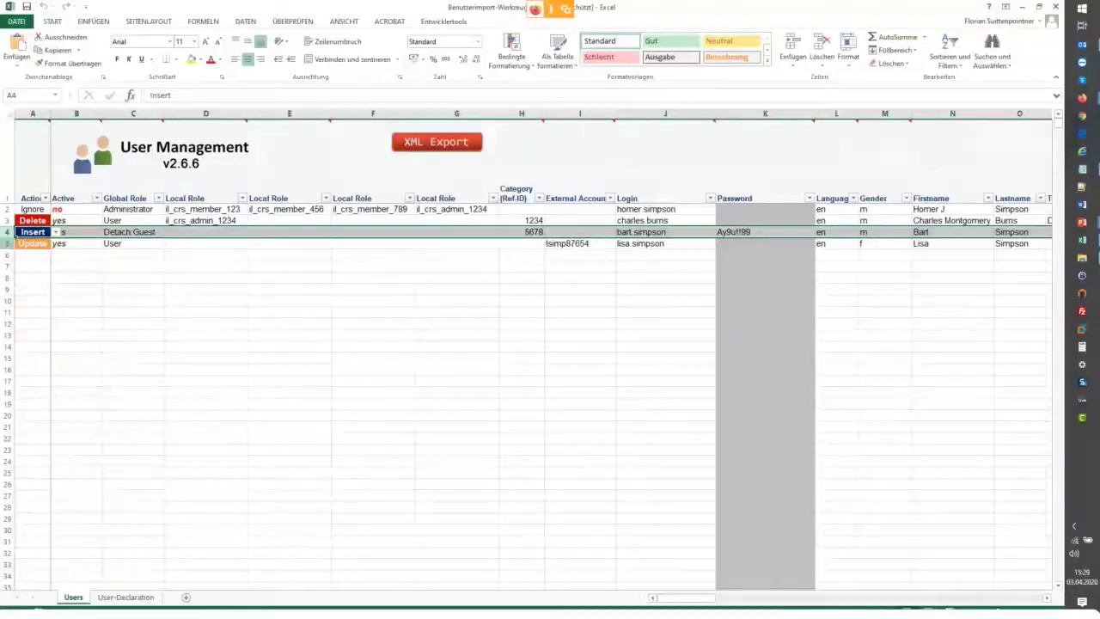
left_click(8, 243)
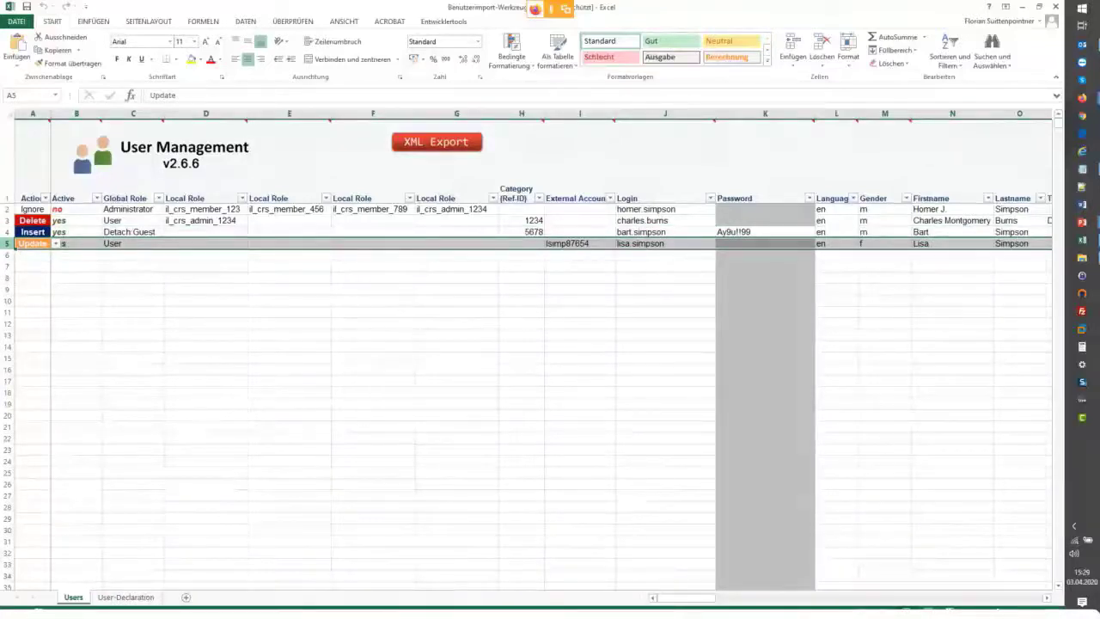
left_click(76, 243)
left_click(132, 243)
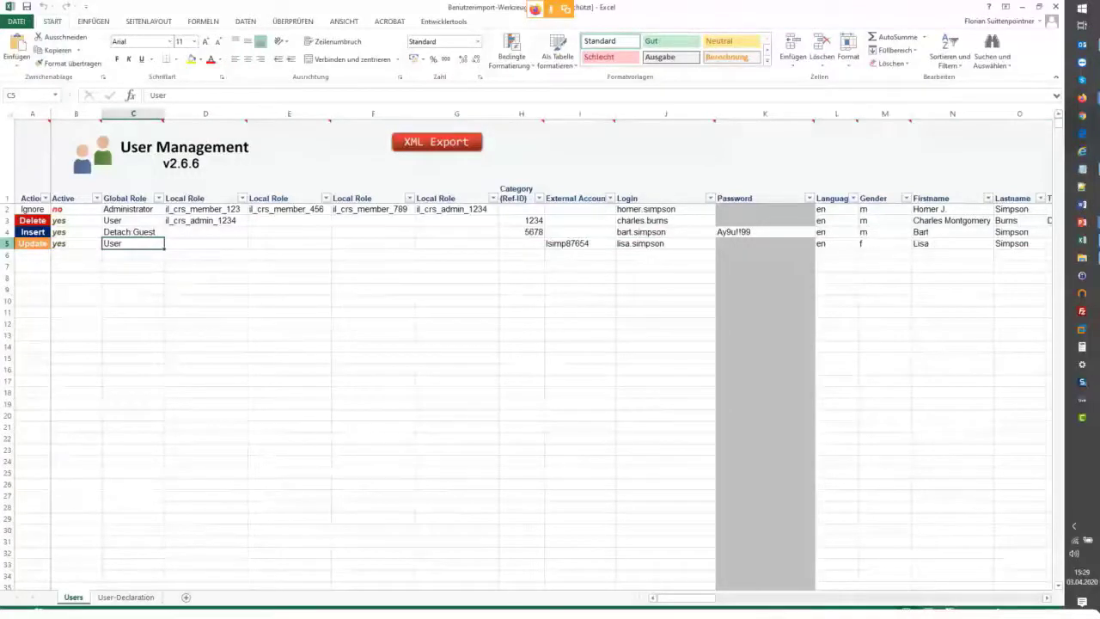
left_click(206, 243)
left_click(206, 221)
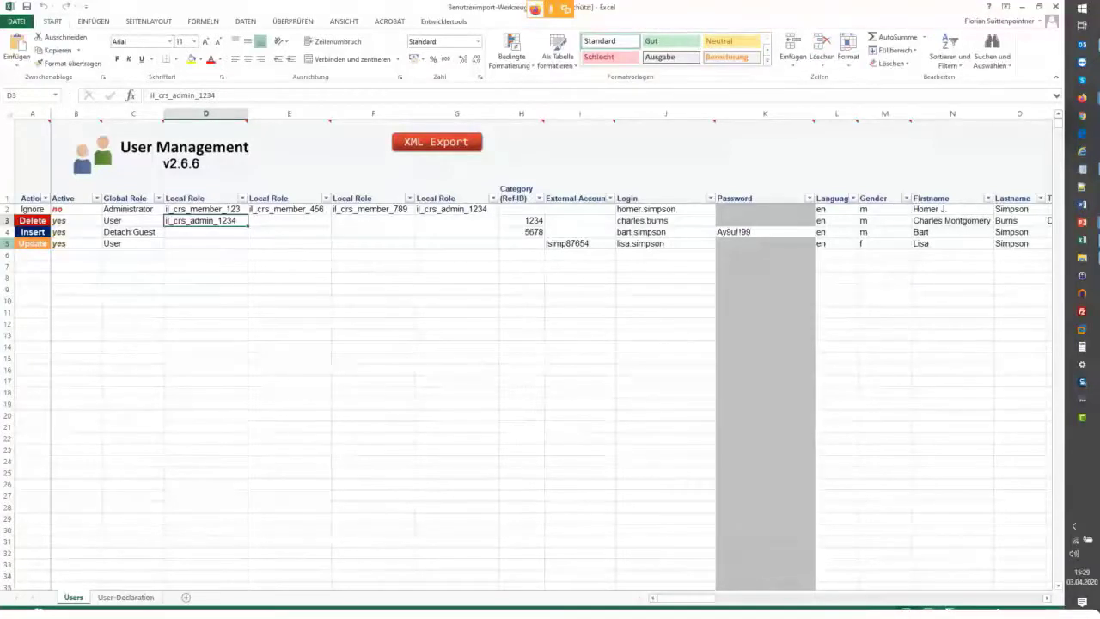
key("Left")
key("Left")
key("Left")
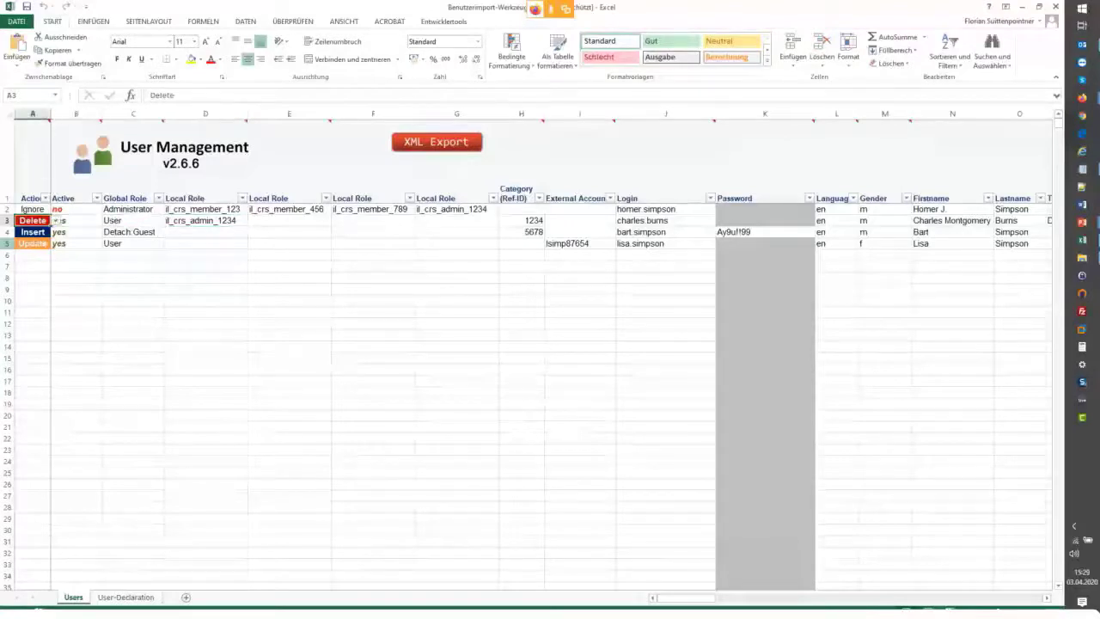
key("alt+Tab")
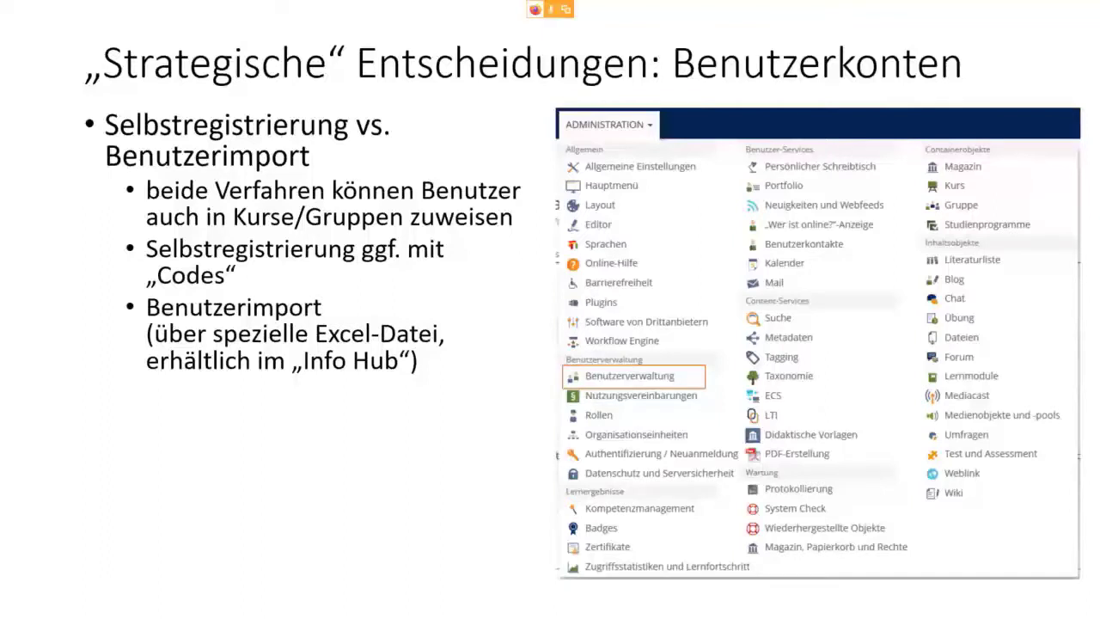
key("Right")
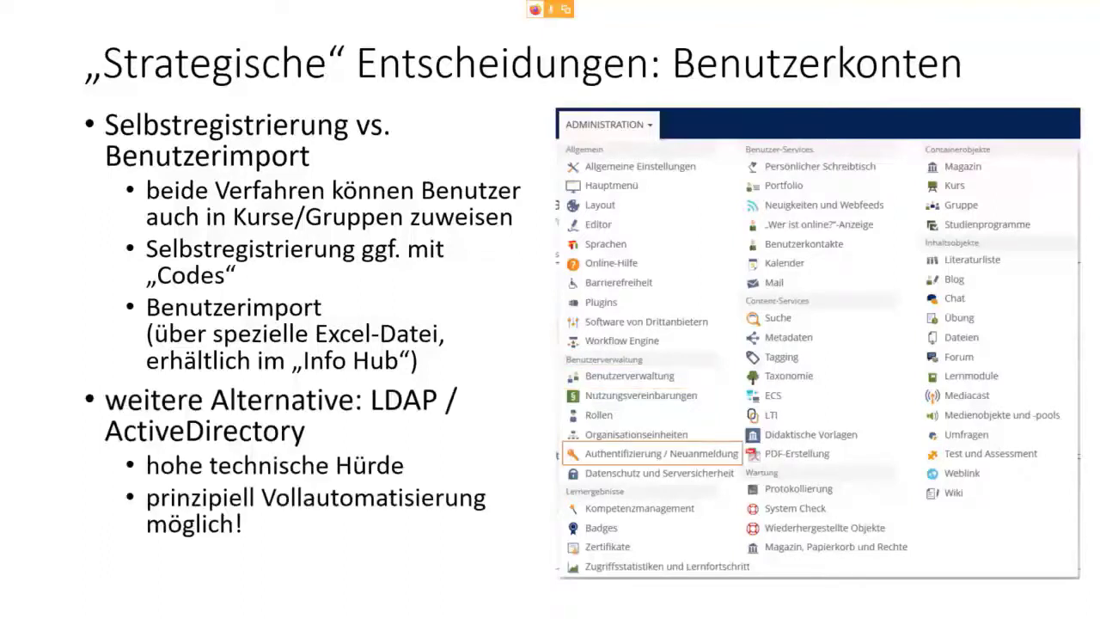
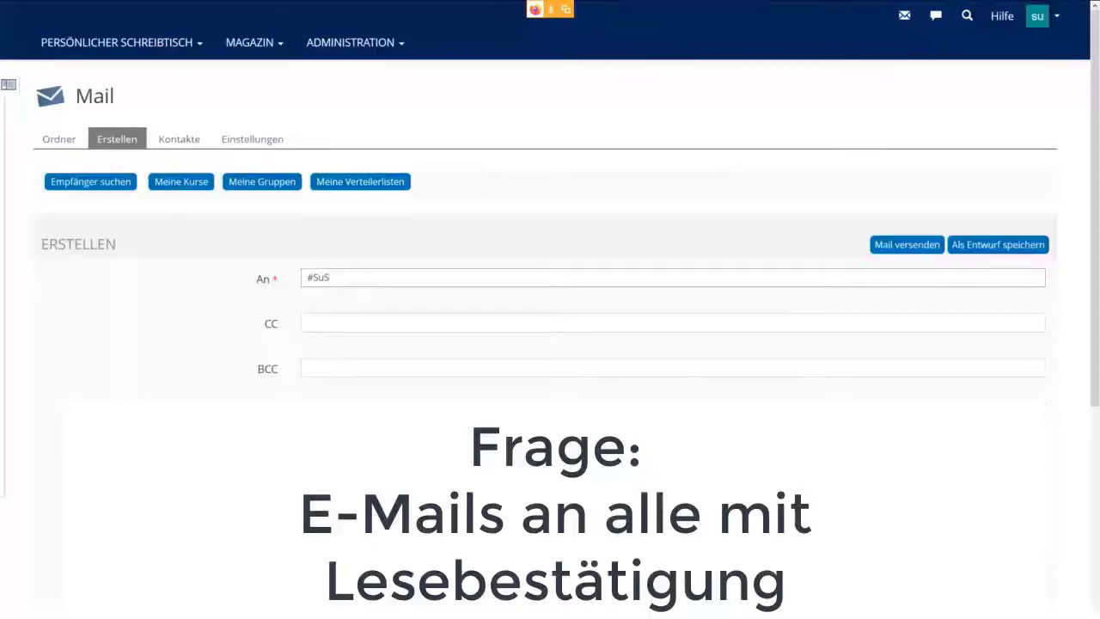
Open the Standardfelder settings in the Benutzerverwaltung administration.
left_click(355, 42)
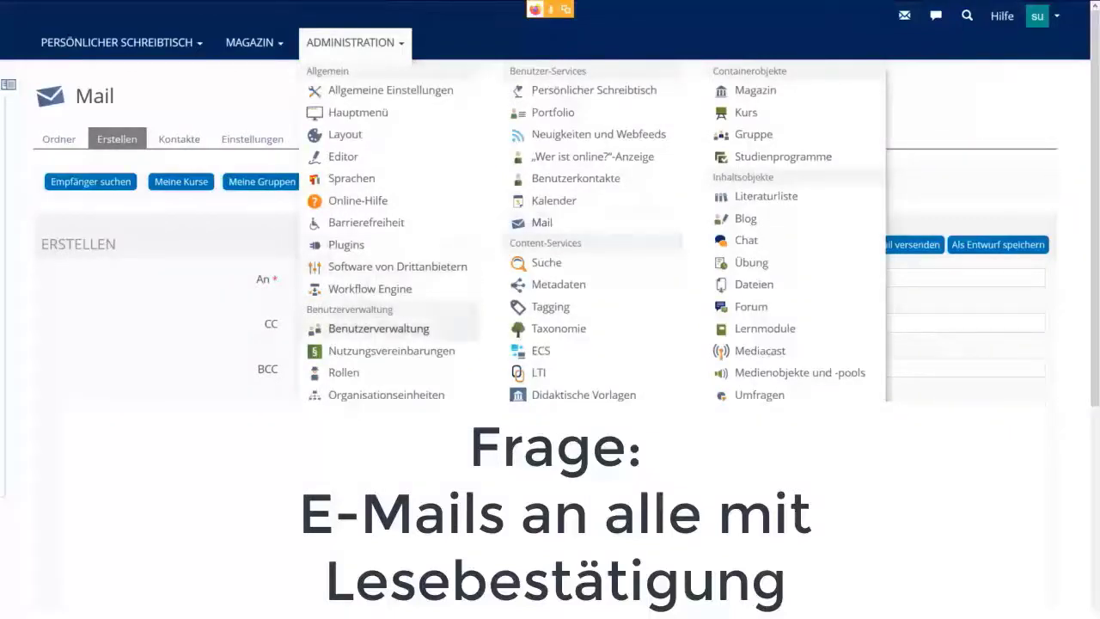
left_click(379, 329)
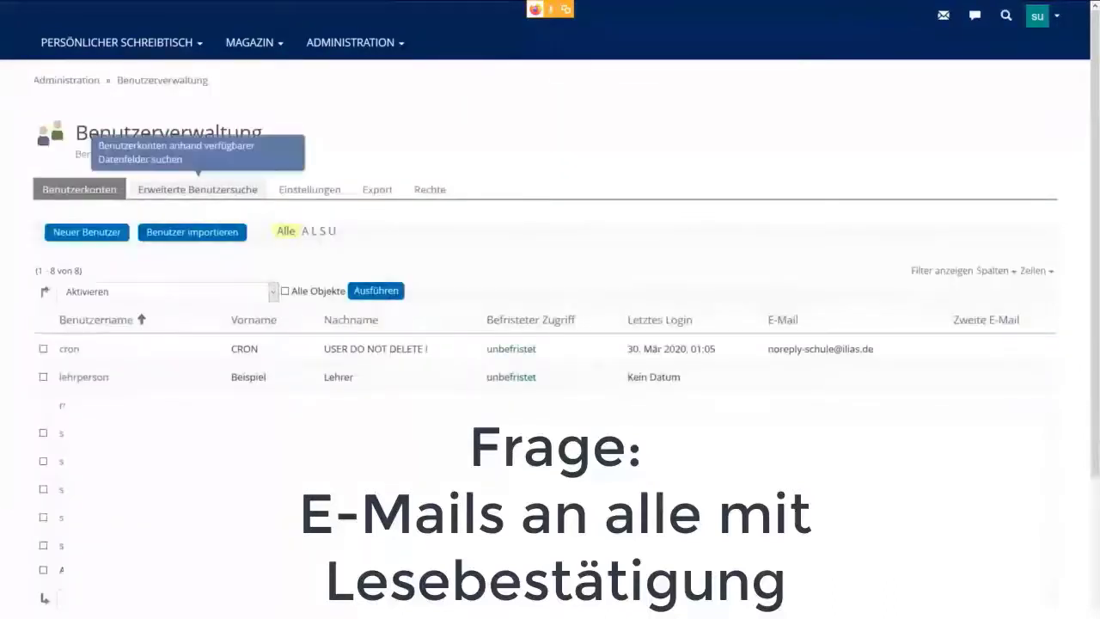
left_click(310, 189)
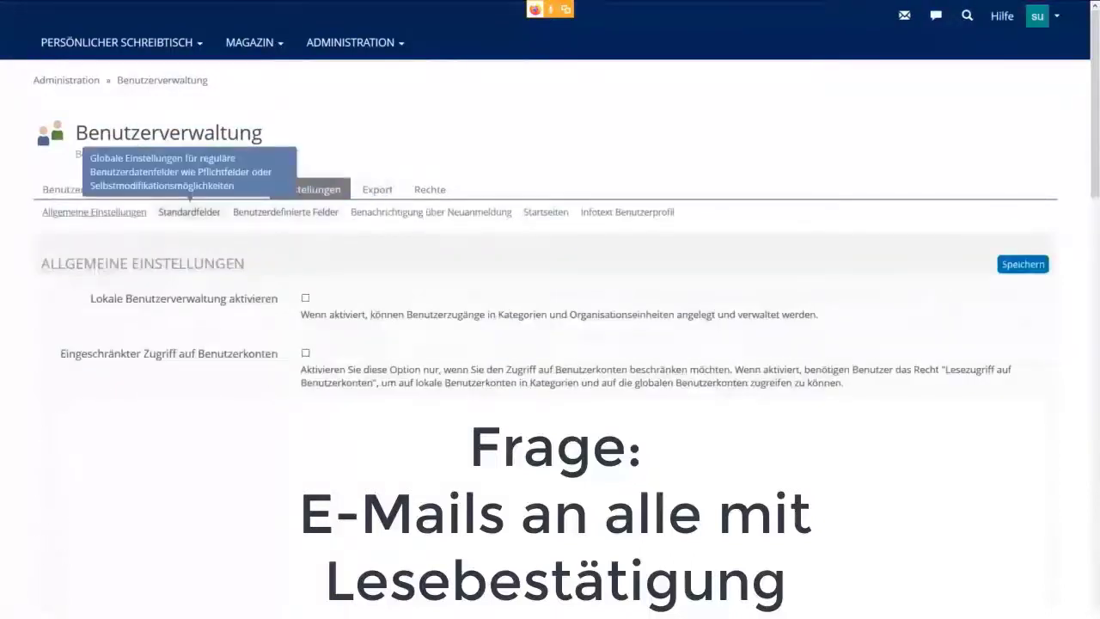
left_click(189, 212)
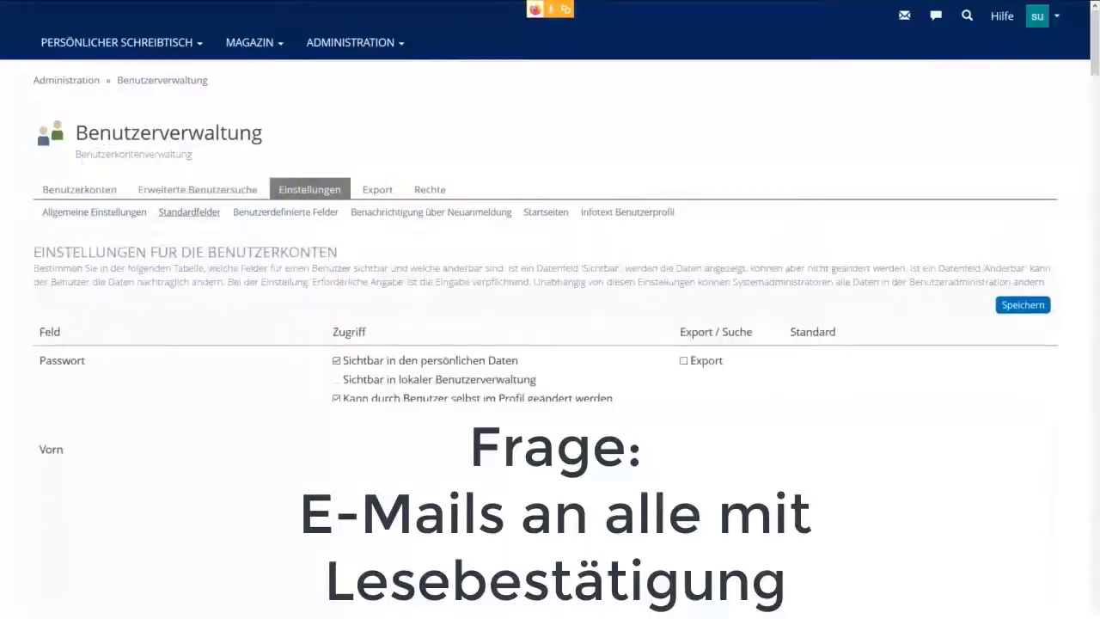
left_click(355, 42)
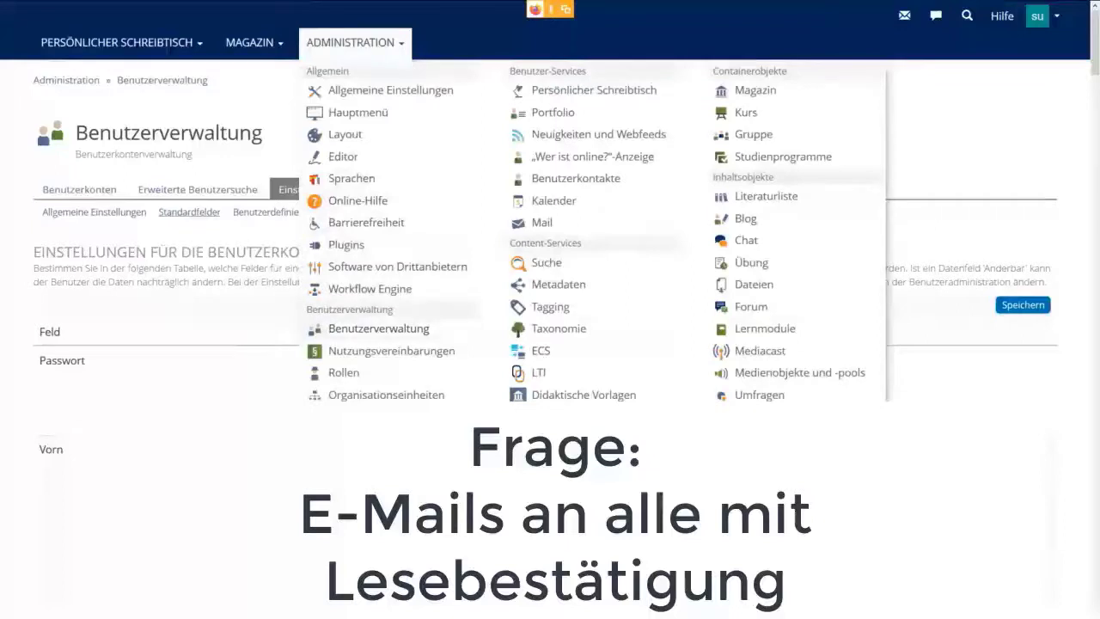
key("Escape")
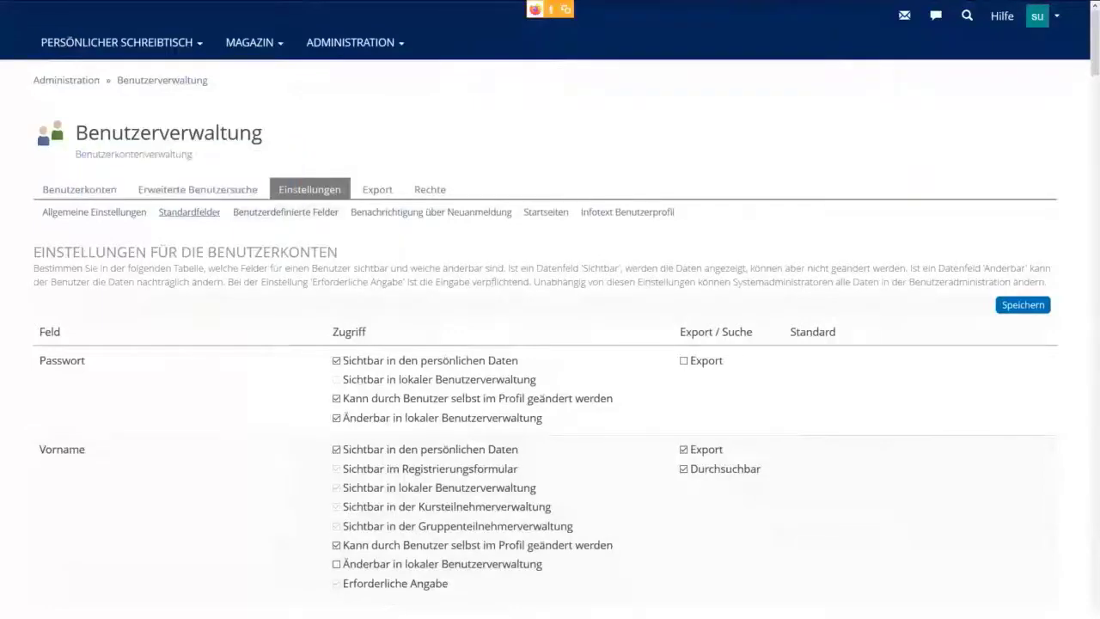
Mark the E-Mail standard field as Erforderliche Angabe, keep it editable by users in their profile, and save the settings.
scroll(551, 344, "down", 15)
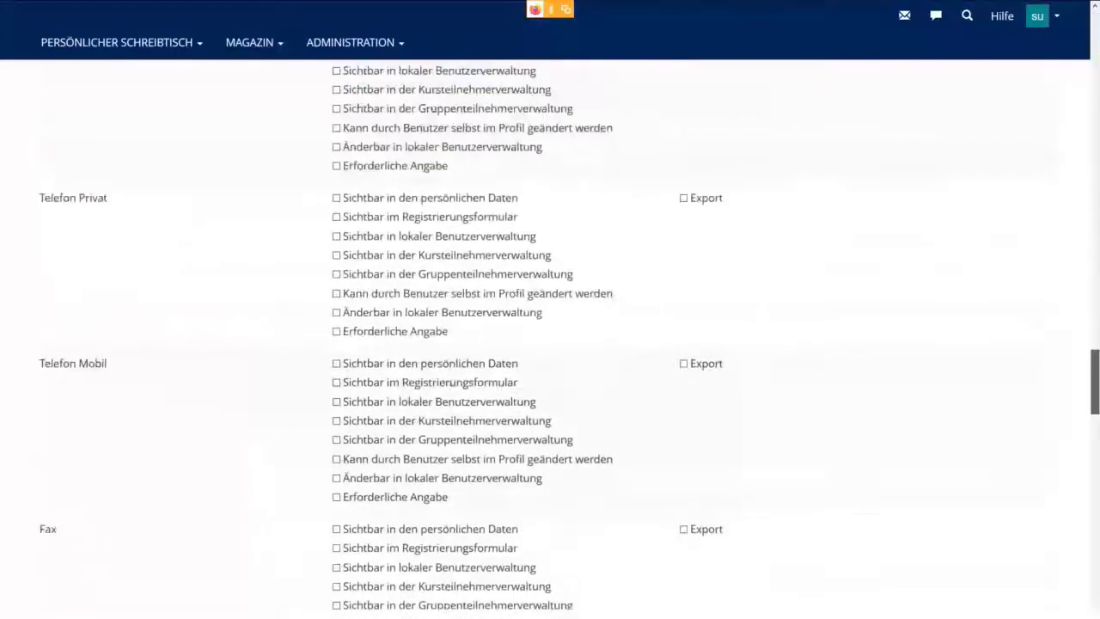
scroll(550, 344, "down", 2)
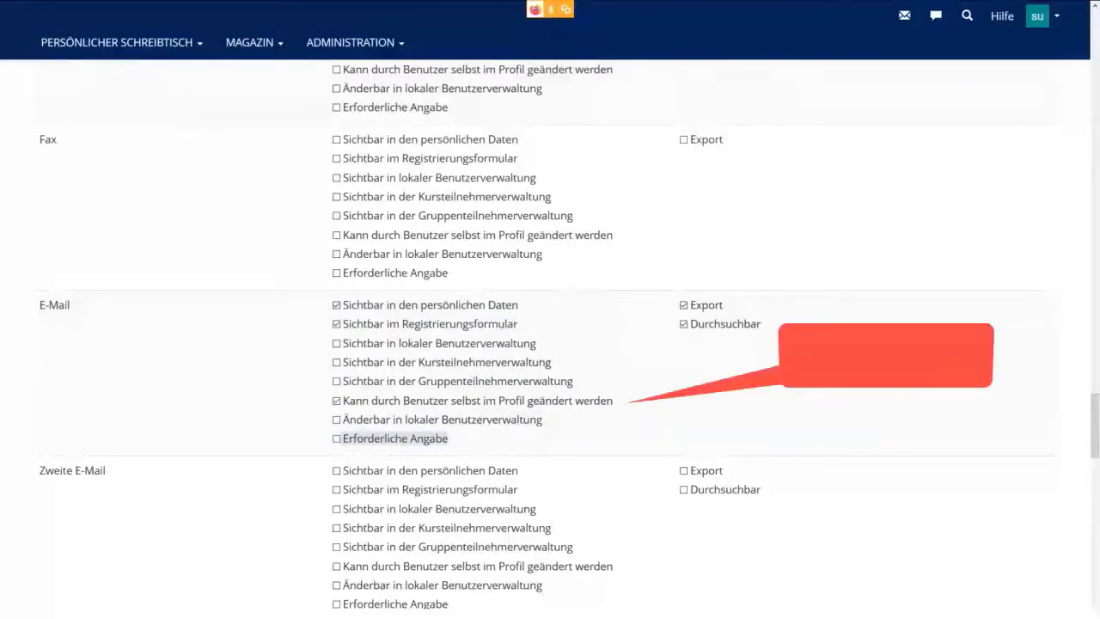
left_click(336, 400)
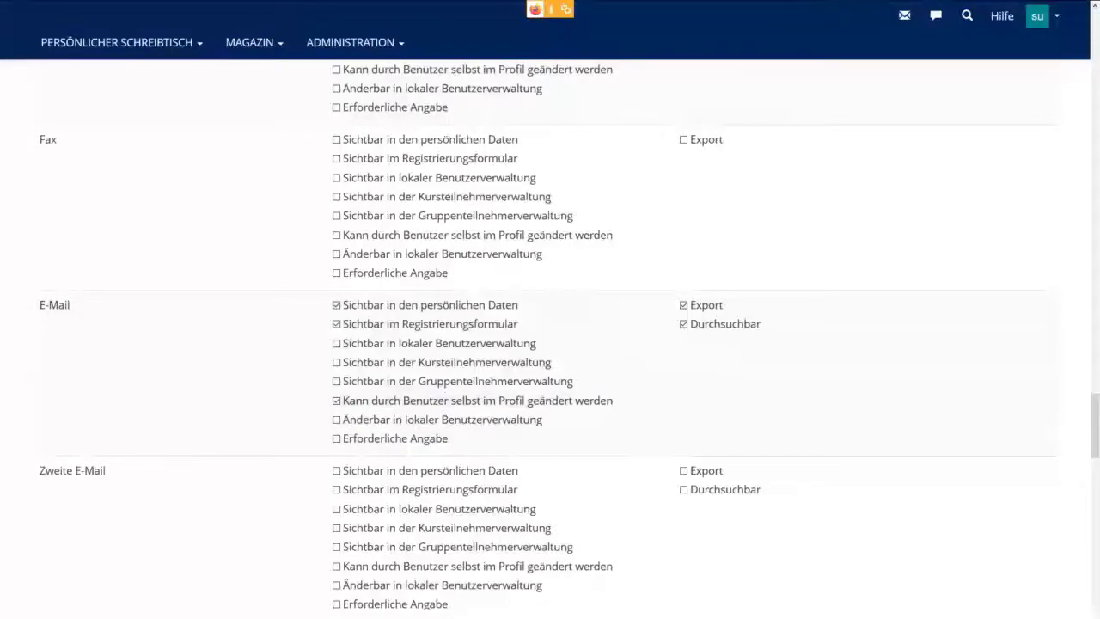
left_click(336, 438)
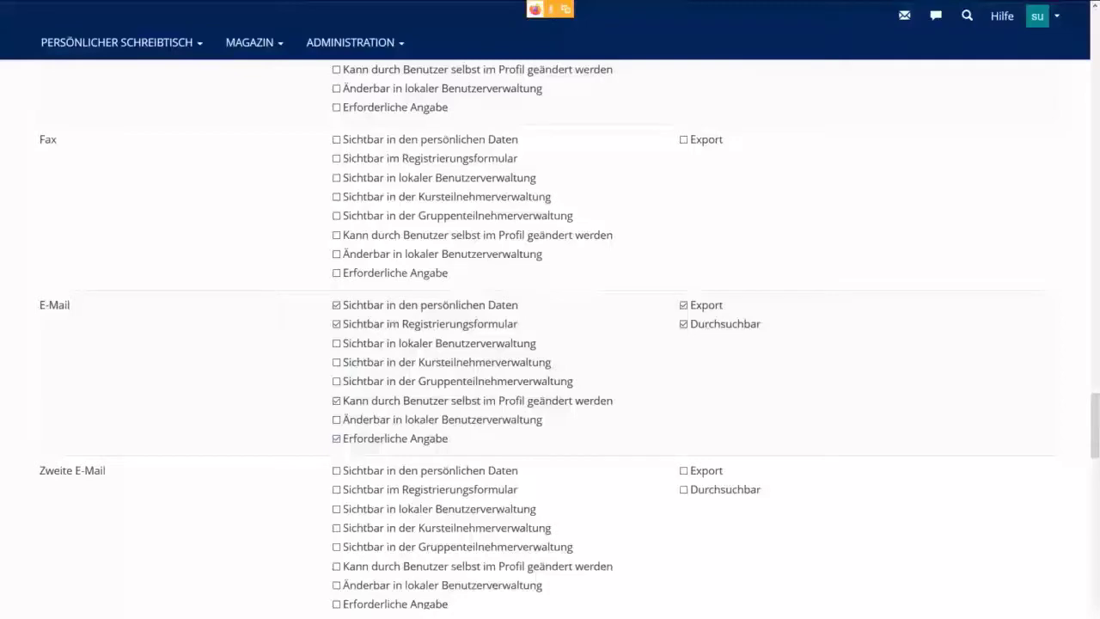
scroll(550, 335, "down", 12)
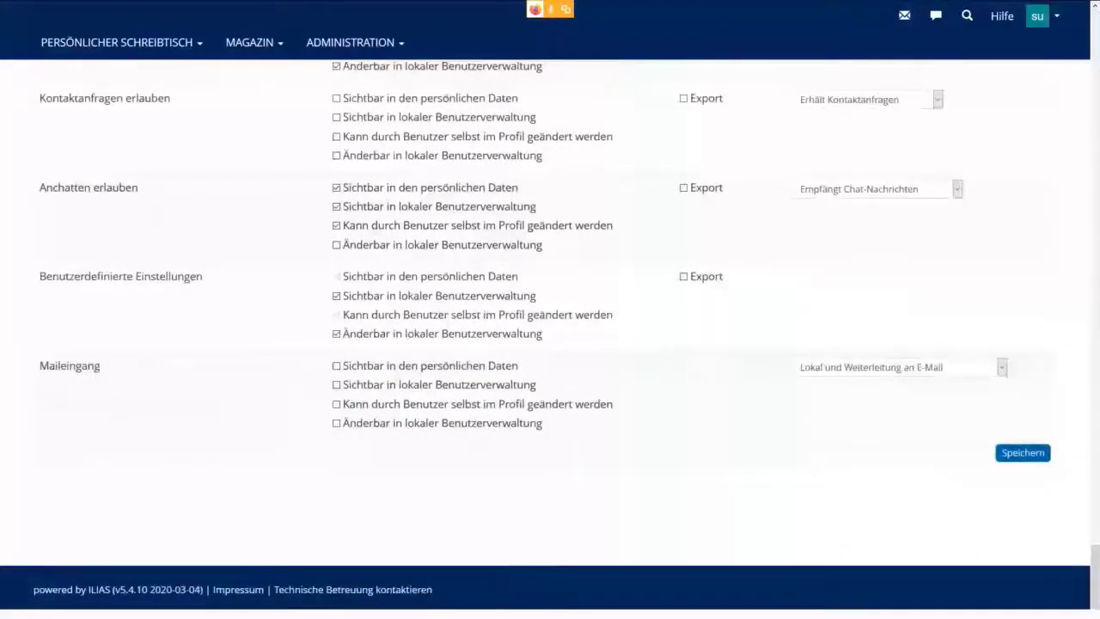
left_click(1023, 452)
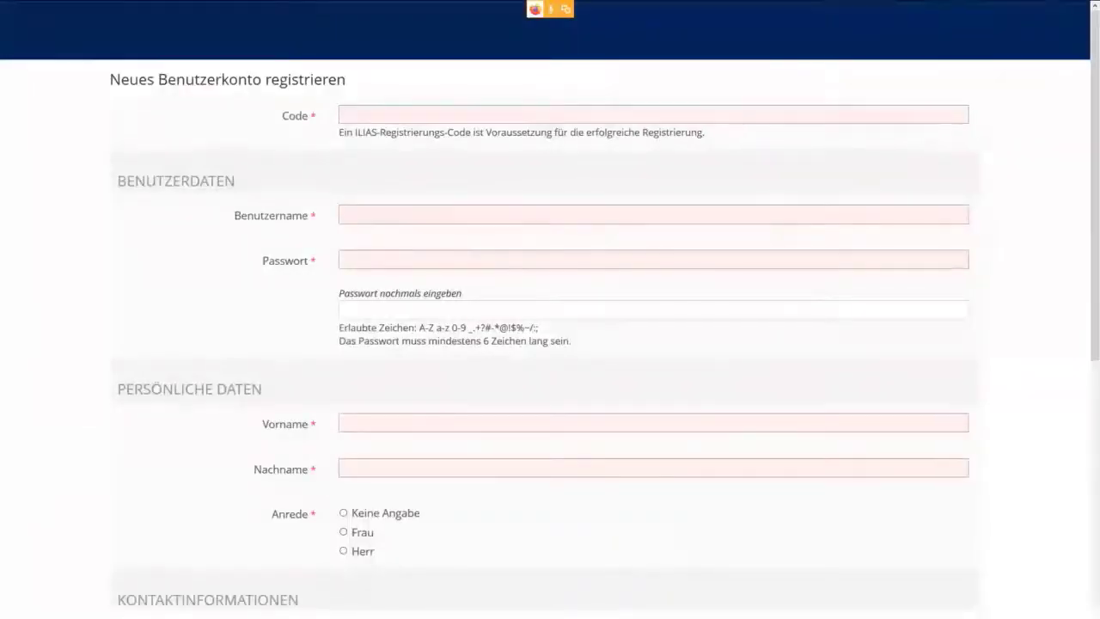
Review the e-mail fields in the registration form, return to the login page and look at its forgotten-password option.
scroll(550, 310, "down", 5)
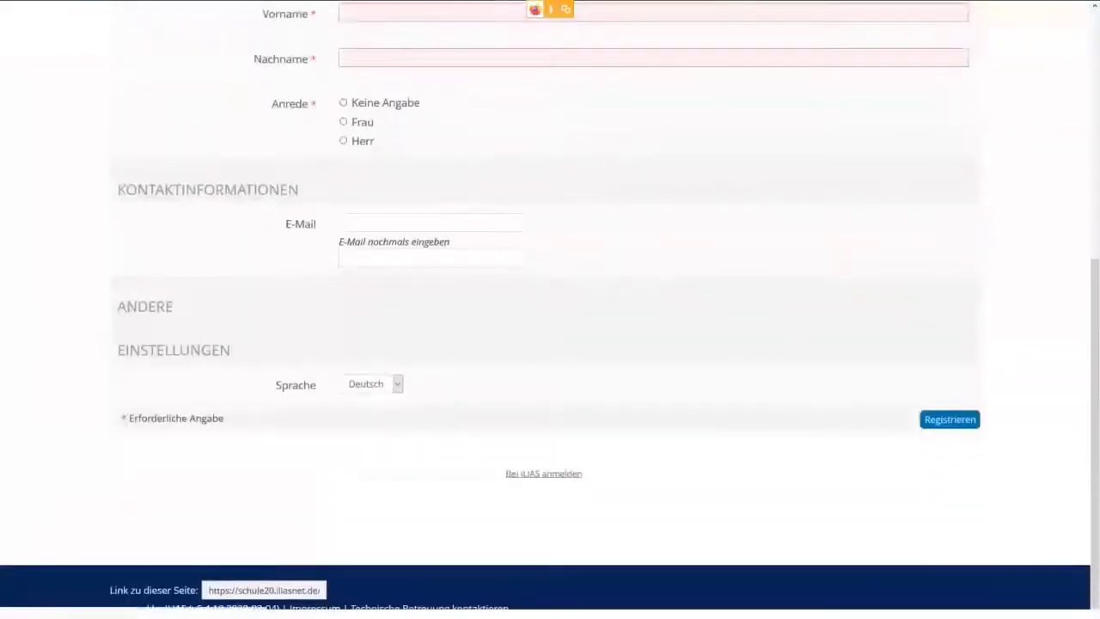
left_click(543, 474)
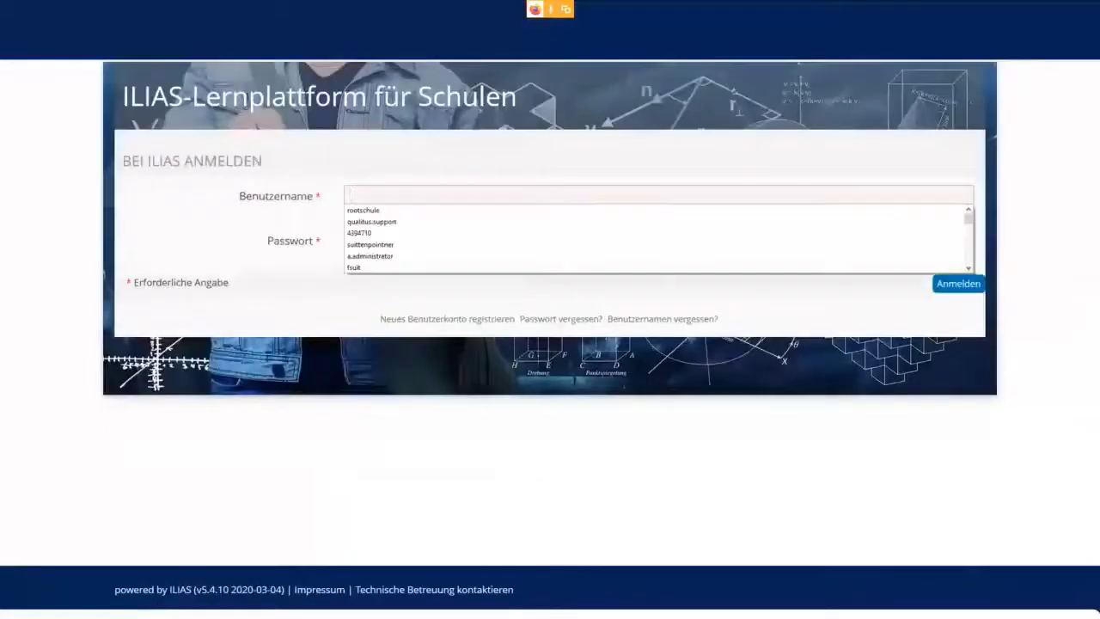
left_click(561, 319)
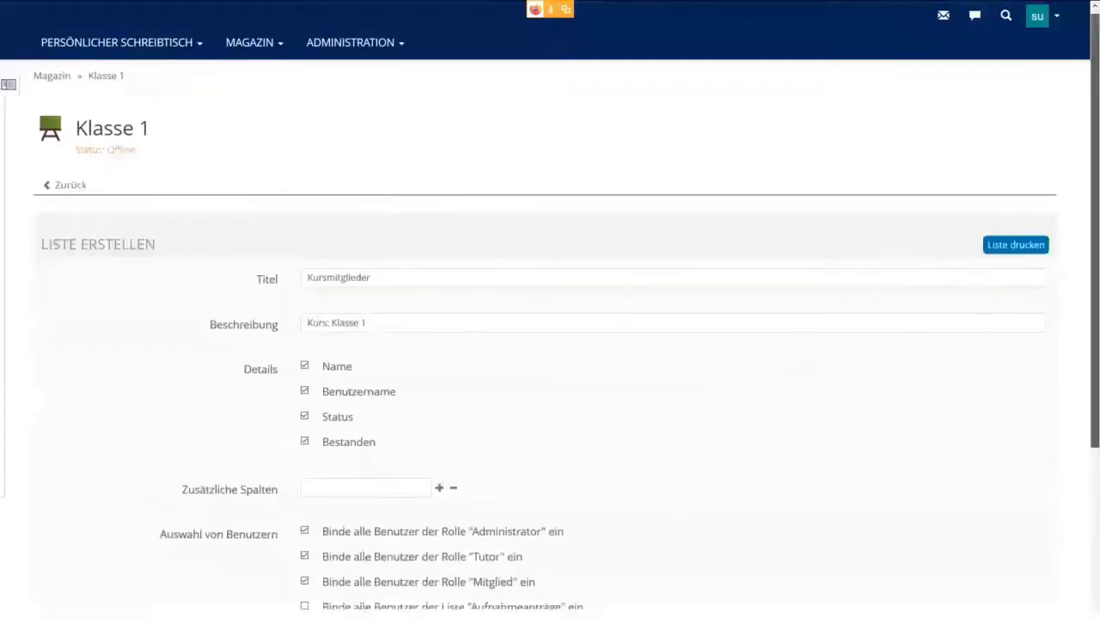
Review the member list creation options of the course Klasse 1 and go to the course's content view.
scroll(550, 344, "down", 3)
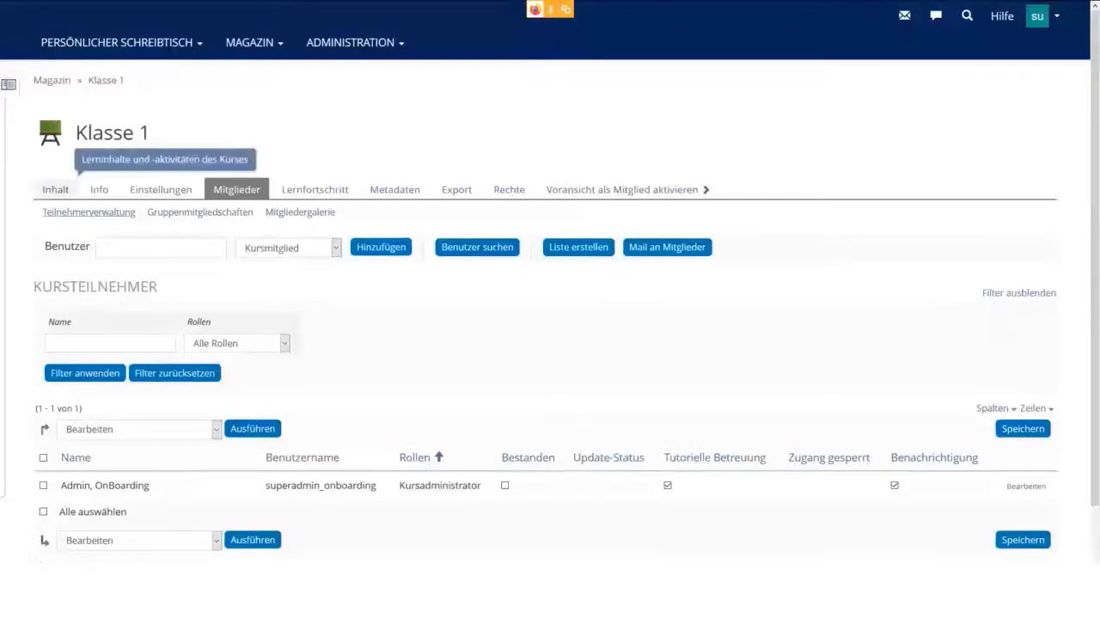
left_click(55, 189)
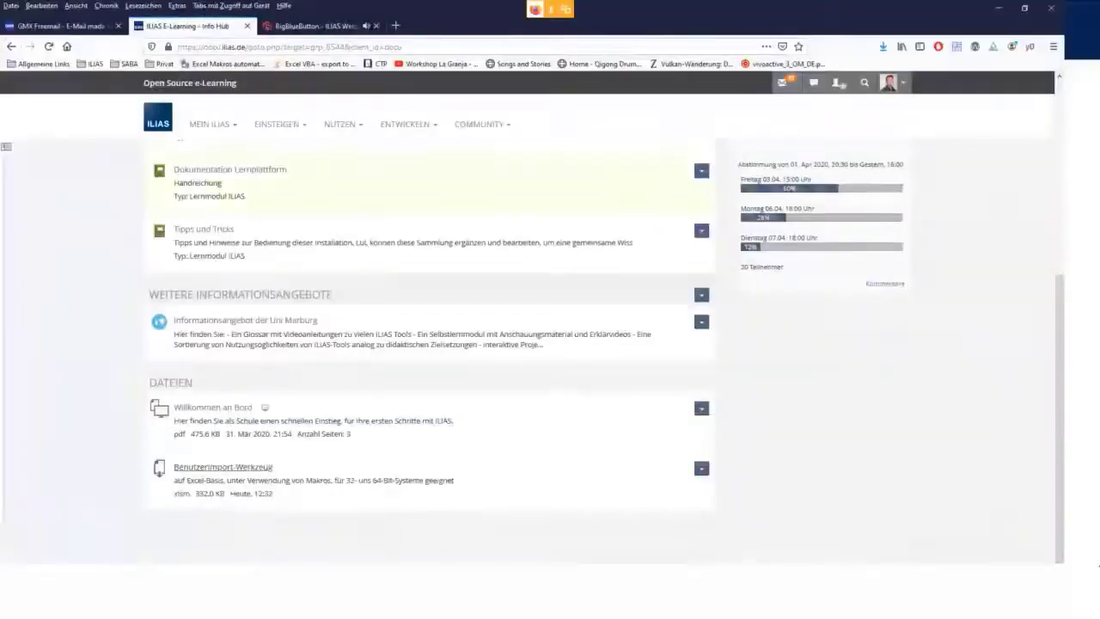
Enlarge the ILIAS Info Hub page in Firefox to 120% and open the site's Plug-ins overview.
key("ctrl+plus")
key("ctrl+plus")
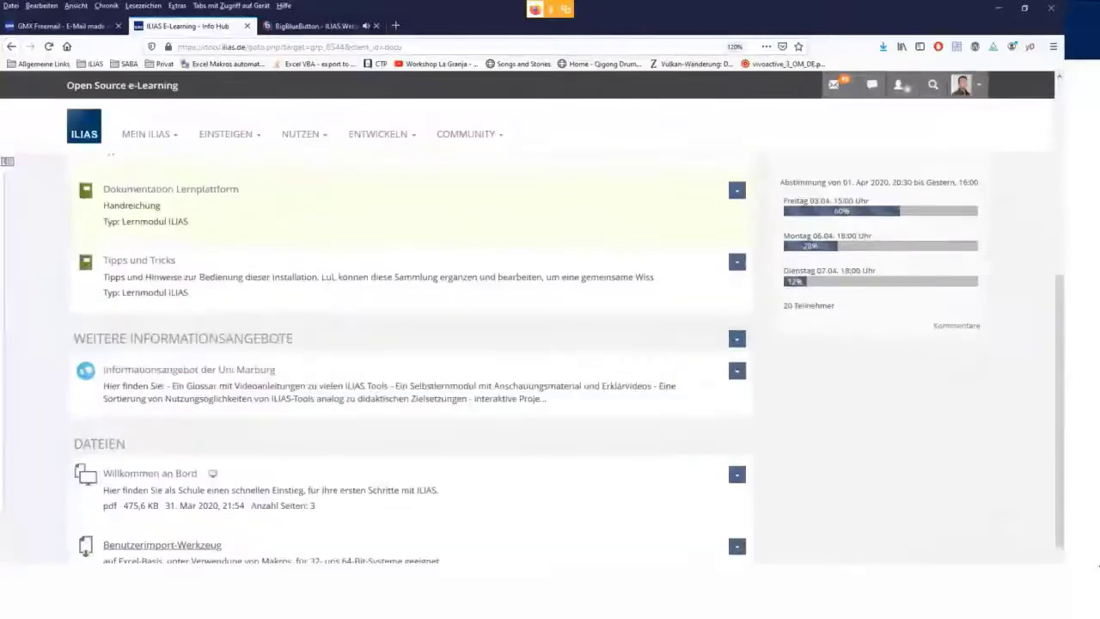
left_click(304, 134)
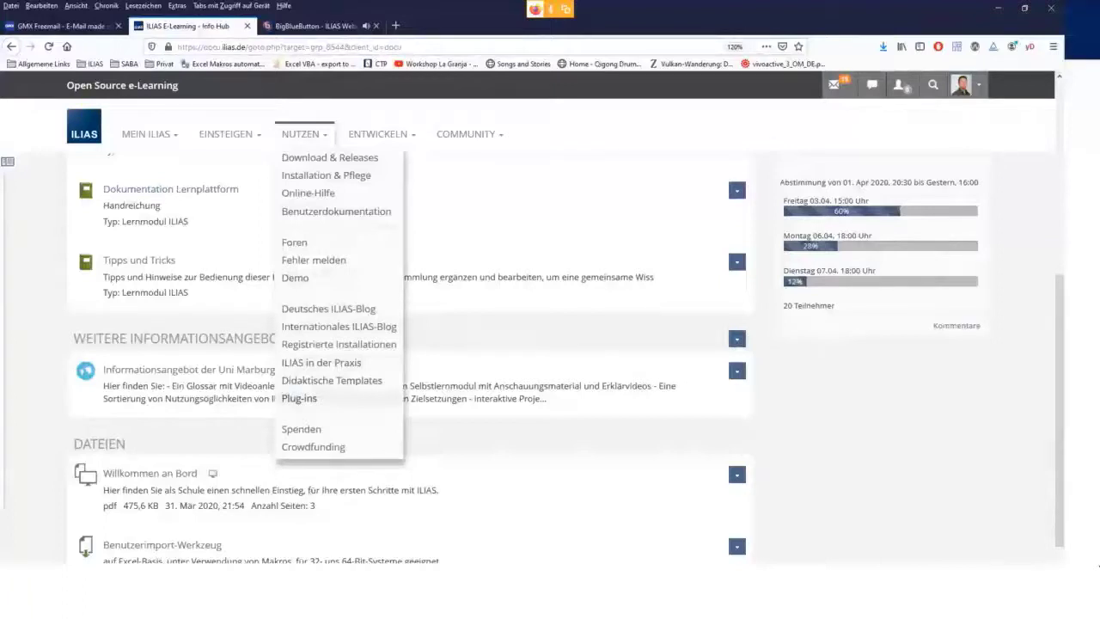
left_click(219, 46)
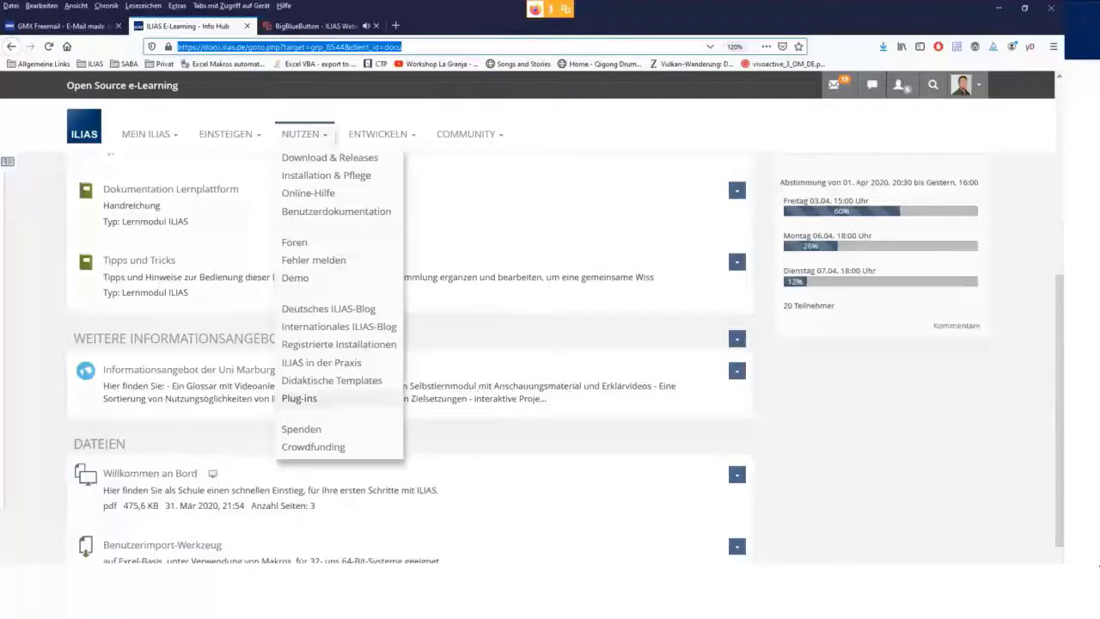
left_click(299, 398)
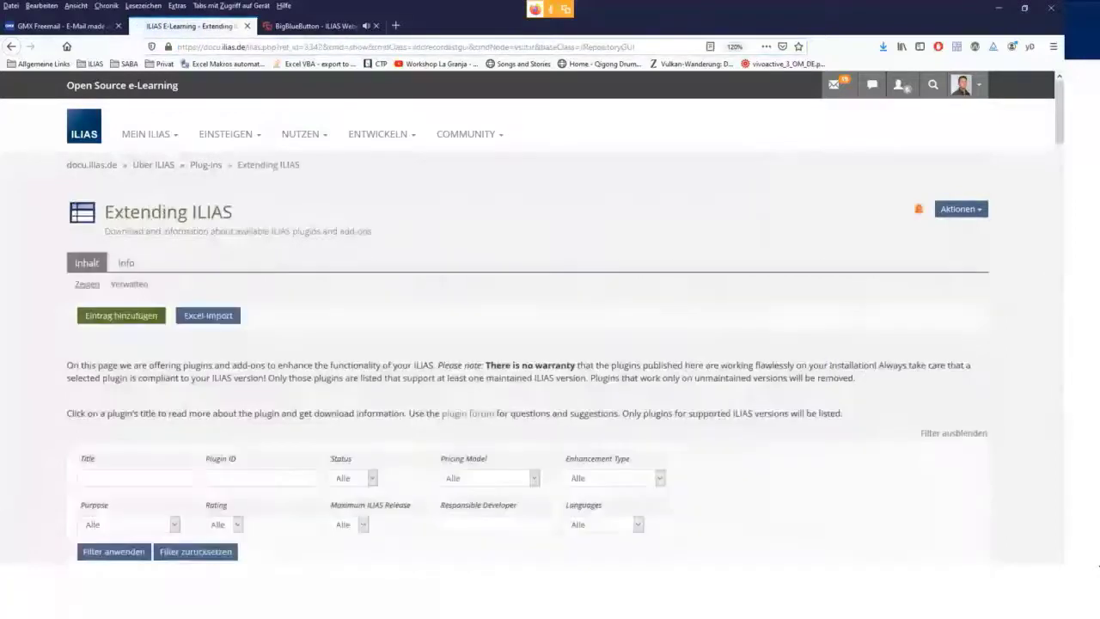
Filter the Extending ILIAS plug-in list by the purpose Virtual Classroom.
scroll(550, 344, "down", 2)
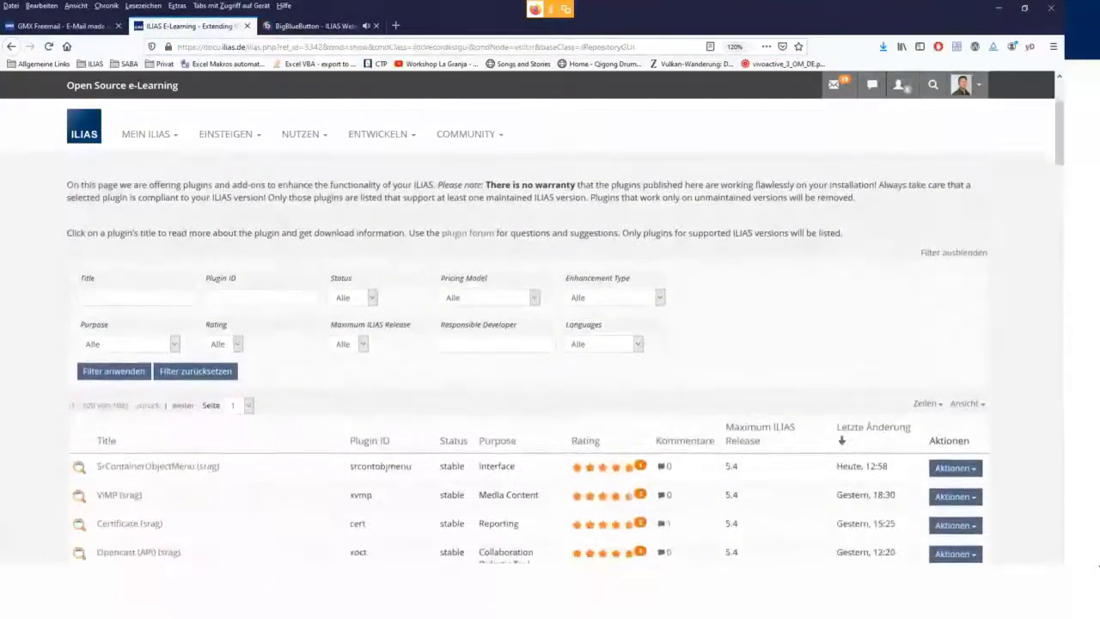
left_click(129, 344)
scroll(129, 516, "down", 1)
left_click(119, 558)
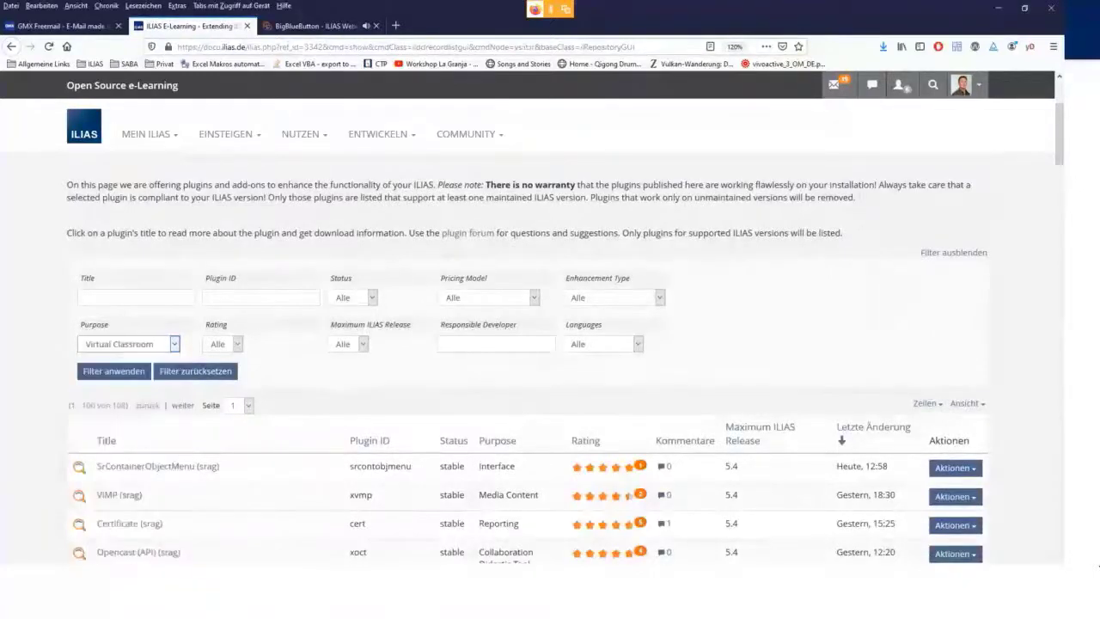
left_click(114, 371)
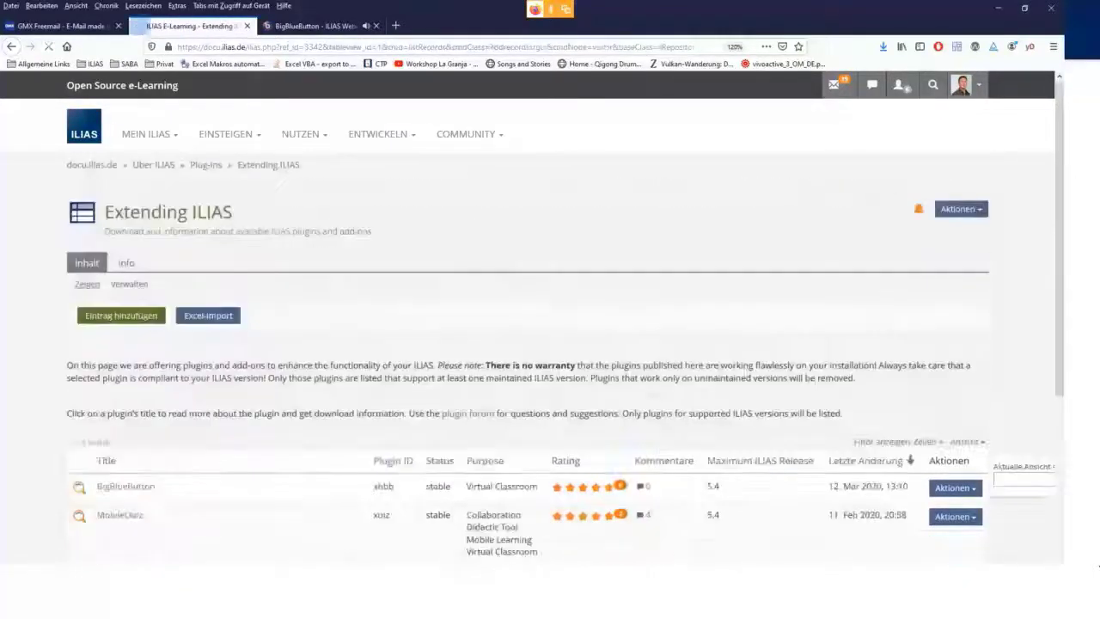
Examine the filtered virtual classroom plug-ins with their ratings and supported releases, and where the Plug-ins overview is found.
scroll(550, 344, "down", 3)
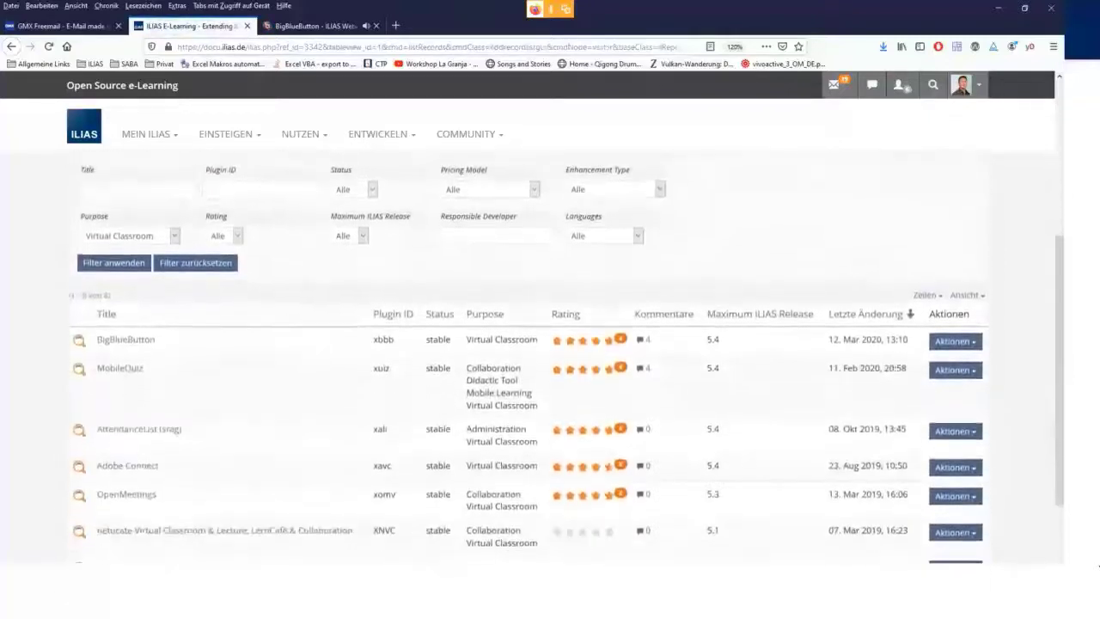
scroll(567, 359, "down", 1)
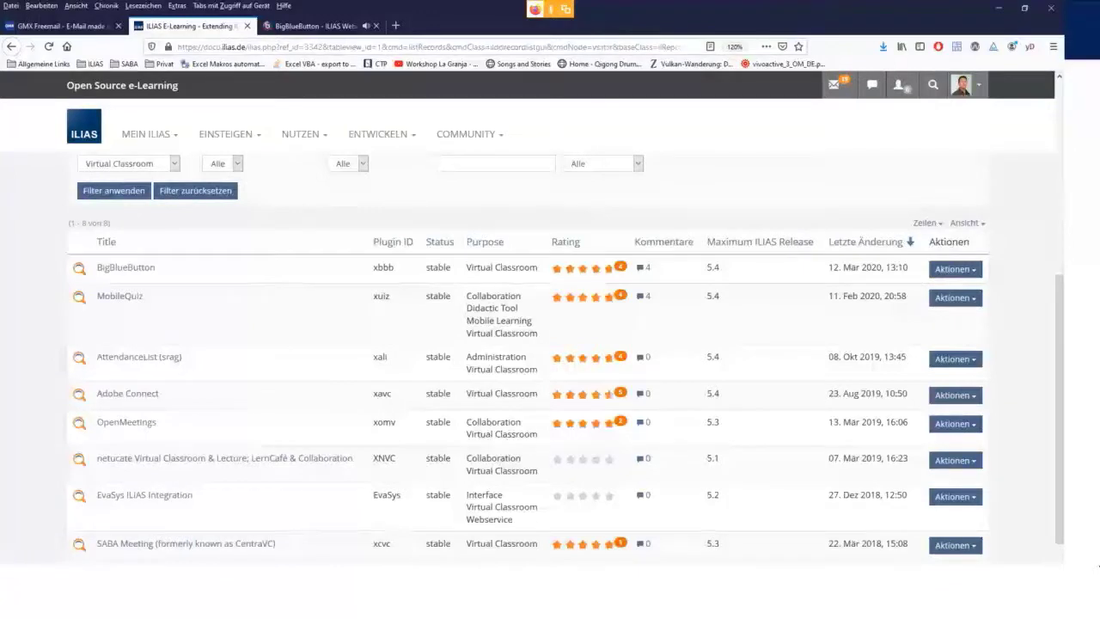
left_click(305, 134)
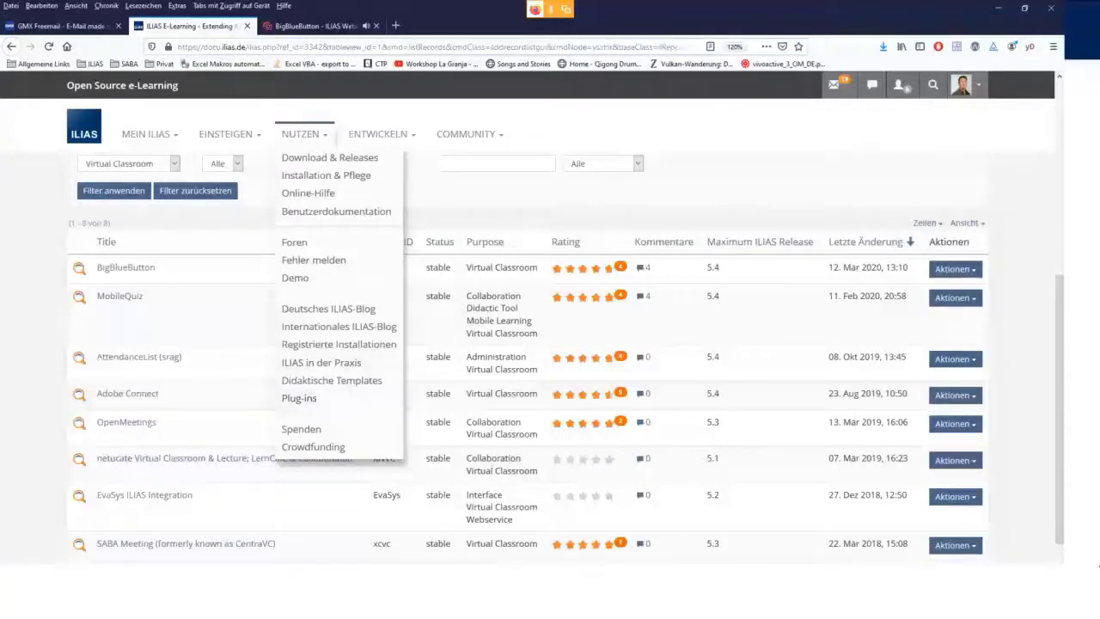
key("Escape")
scroll(528, 361, "up", 1)
scroll(529, 361, "up", 1)
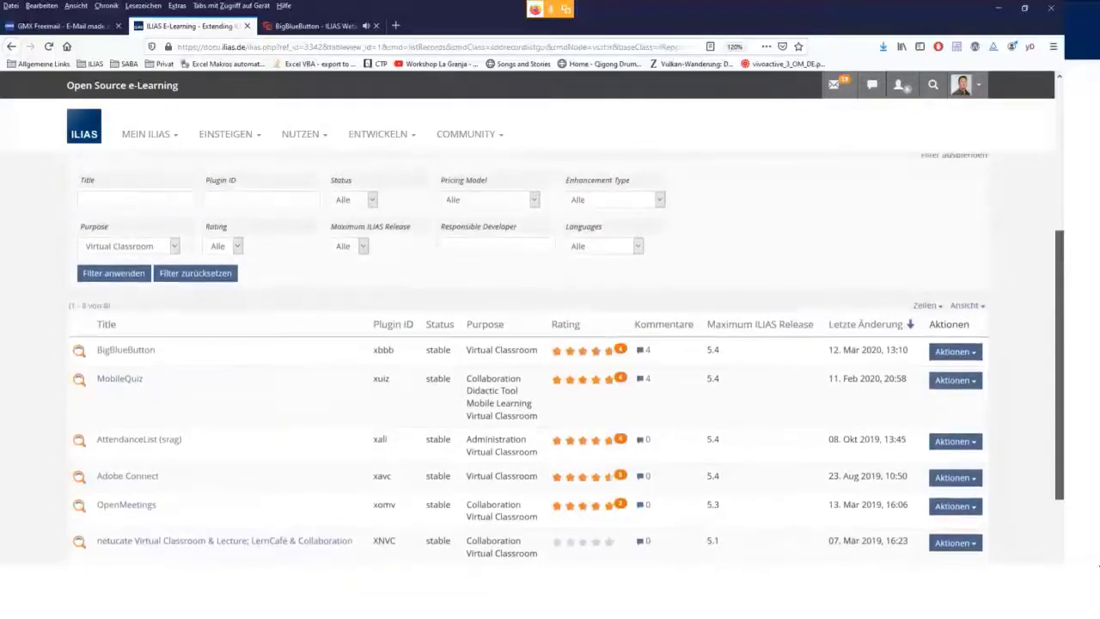
scroll(529, 361, "up", 2)
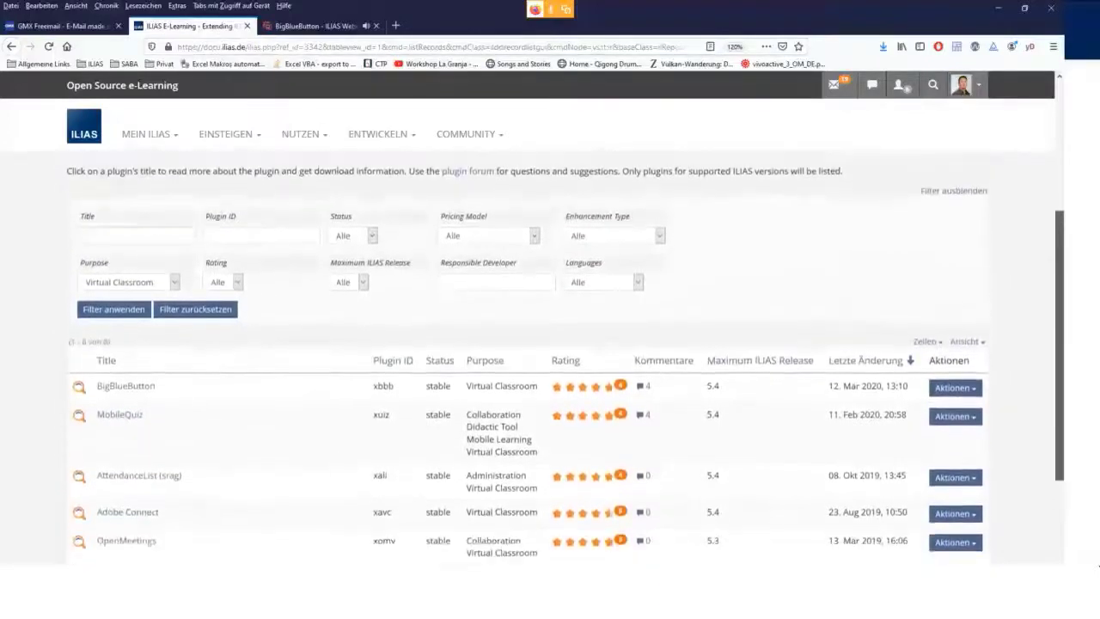
scroll(528, 361, "down", 1)
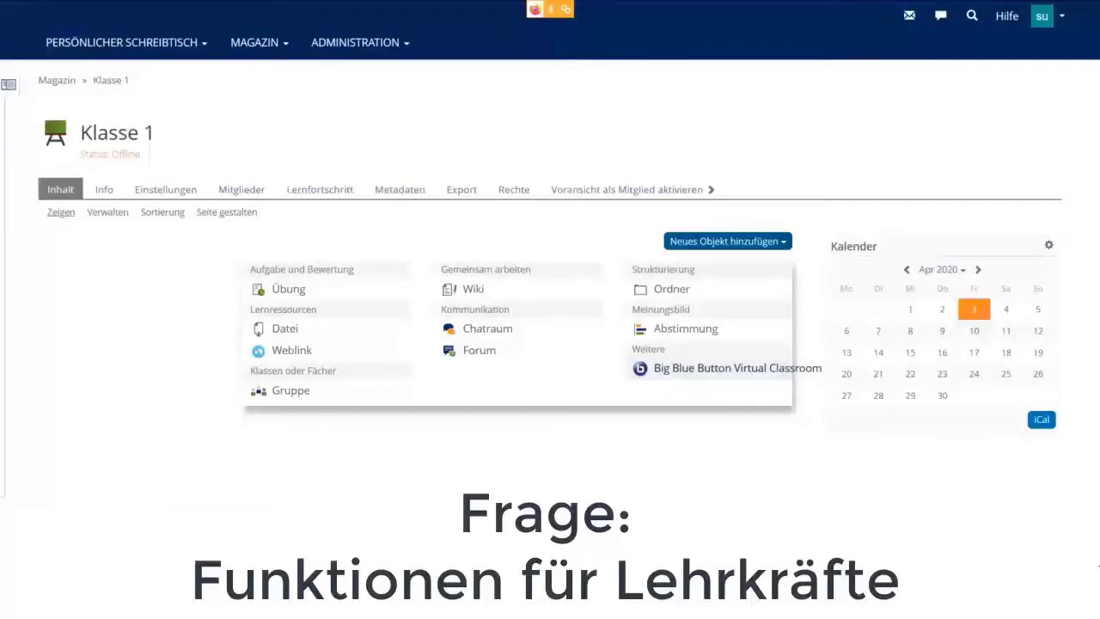
Create a new exercise (Übung) titled "Hausaufgabe" in the course Klasse 1.
mouse_move(487, 329)
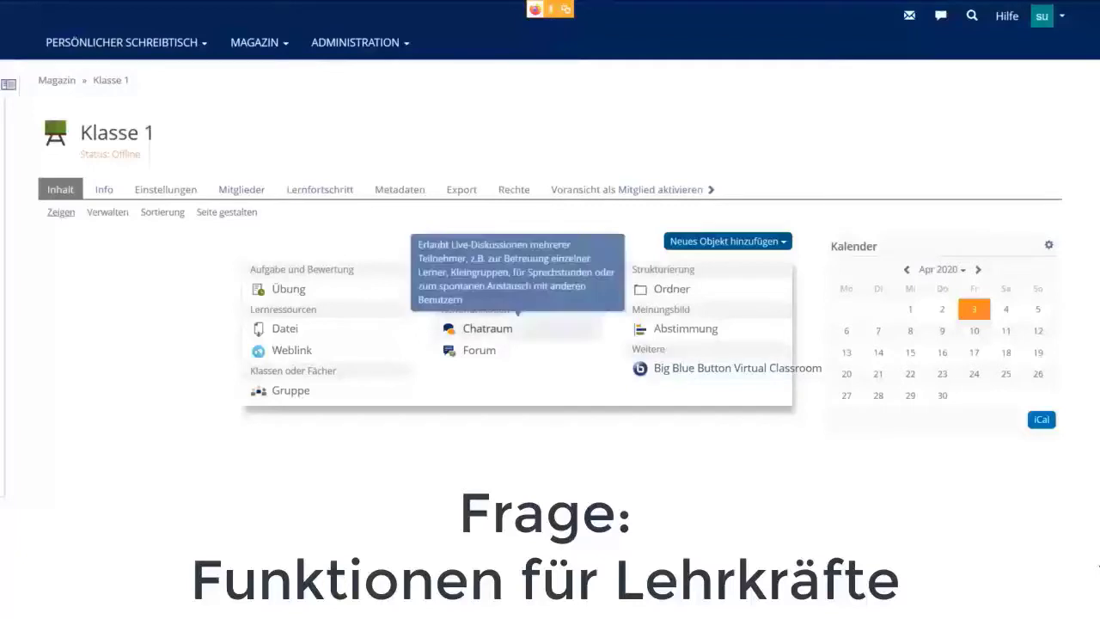
mouse_move(479, 350)
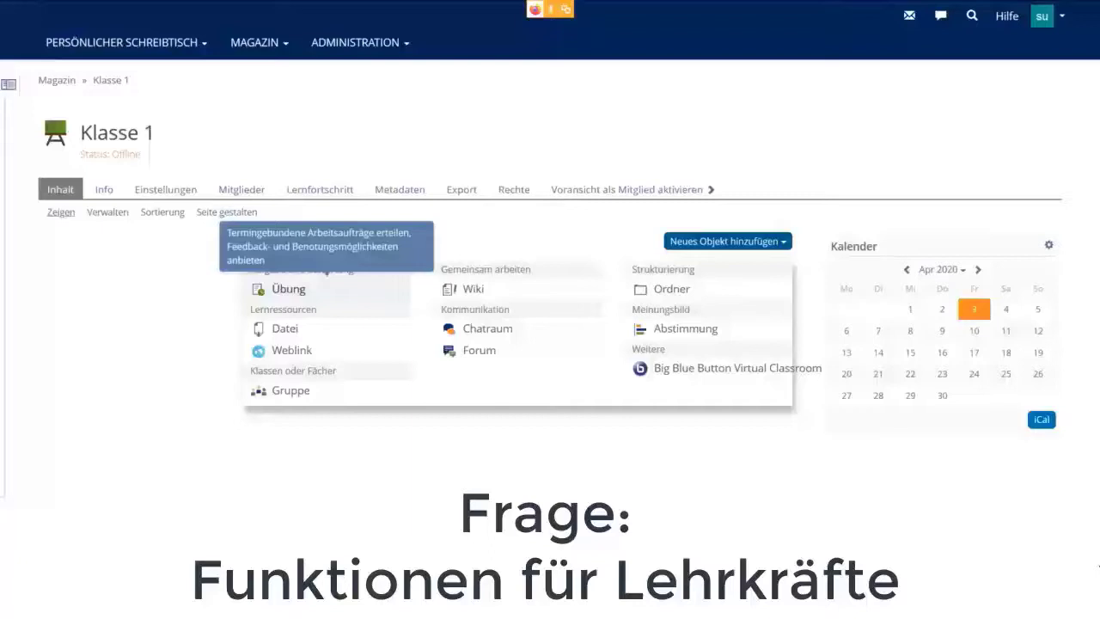
left_click(288, 289)
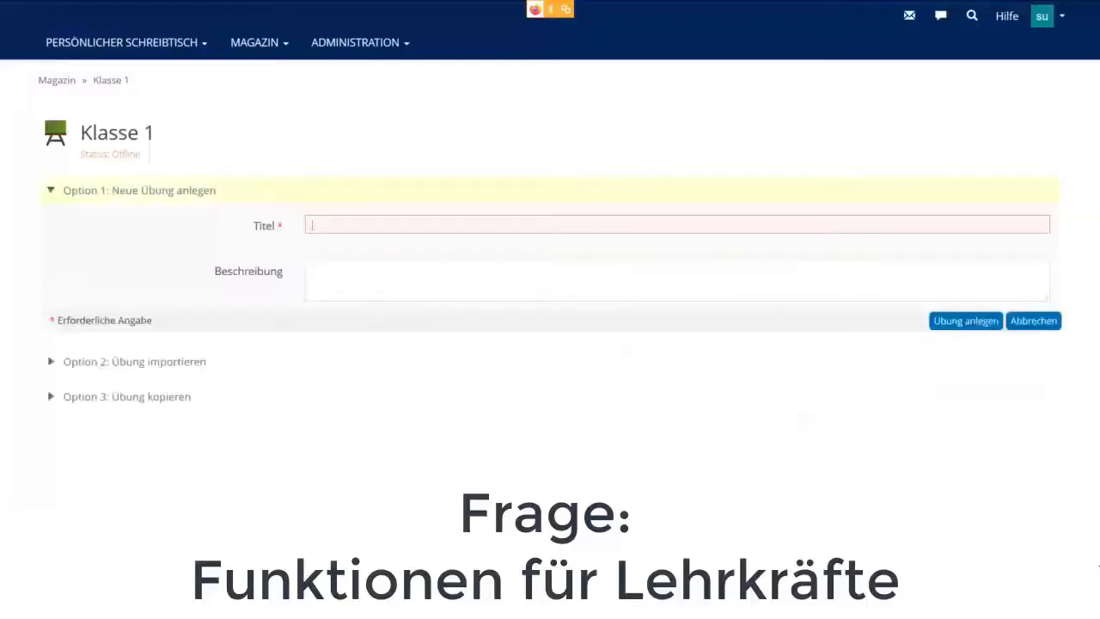
type("Hausaufgabe")
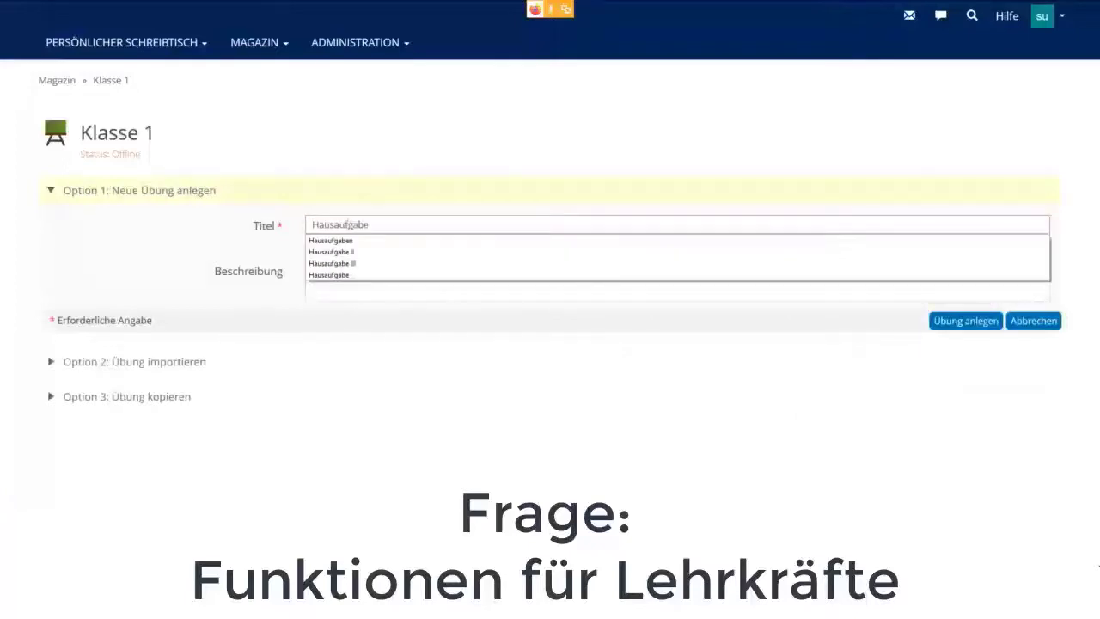
key("Escape")
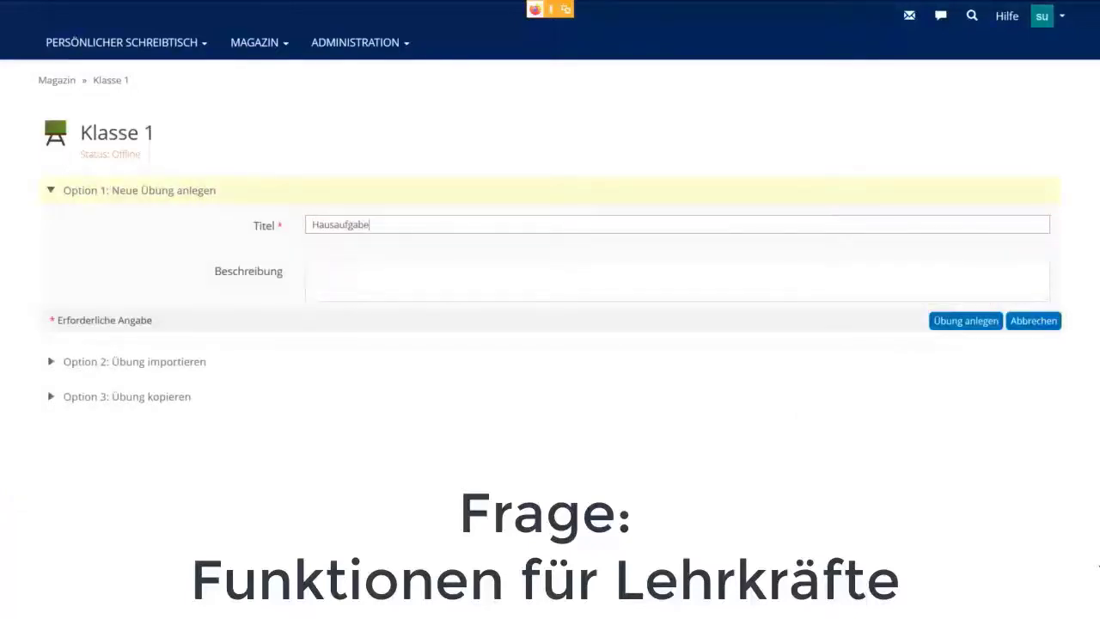
key("Return")
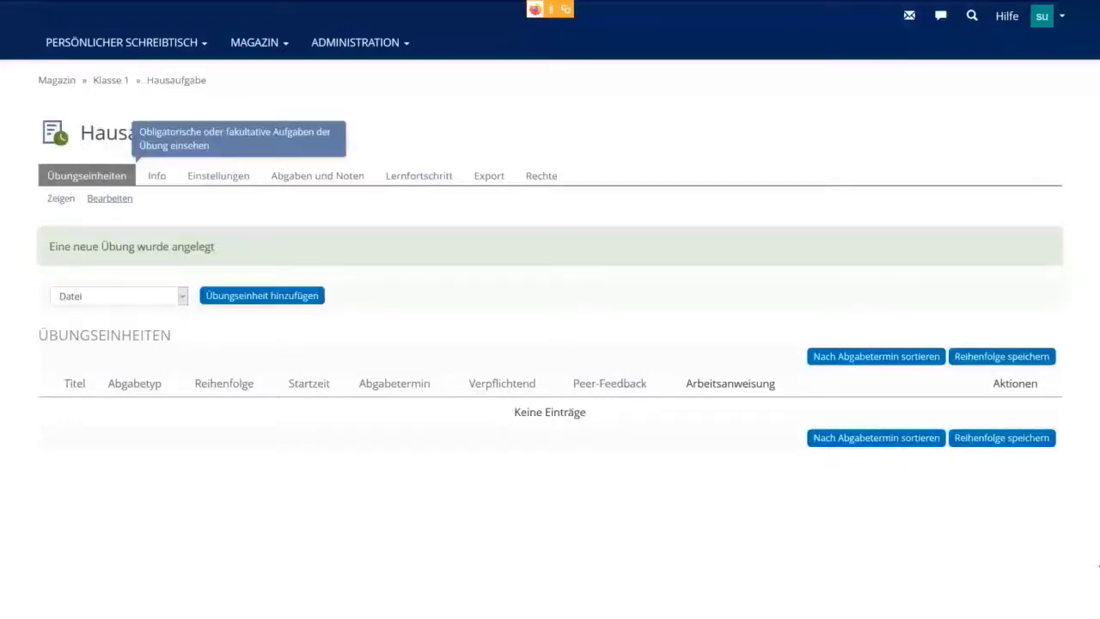
Add an exercise unit with the submission type Datei to Hausaufgabe and title it "Aufsatz".
left_click(119, 296)
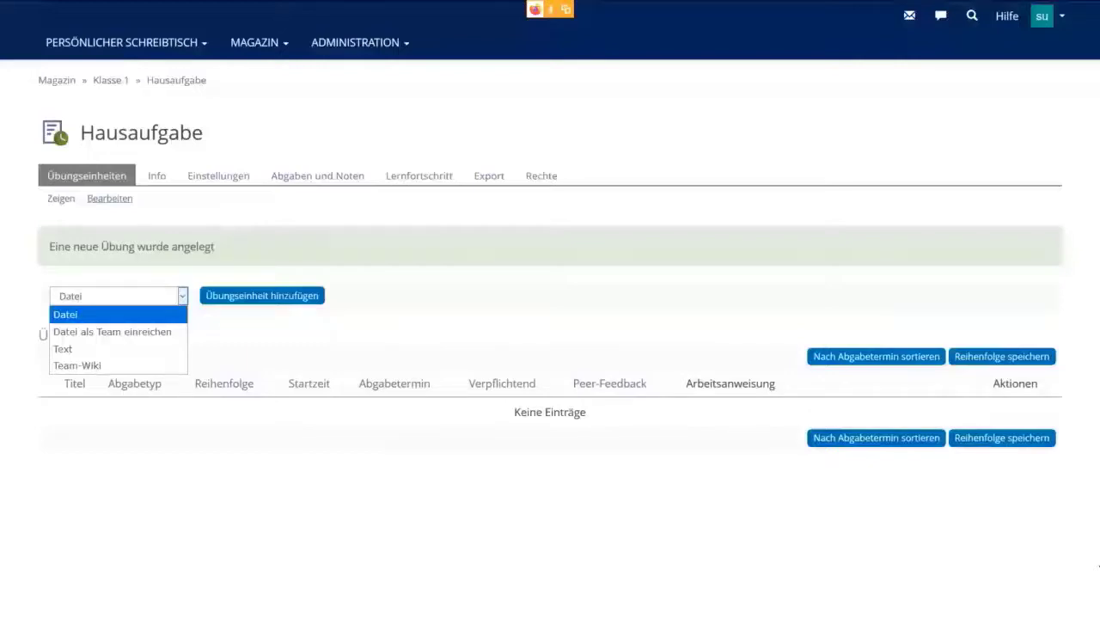
key("Down")
key("Down")
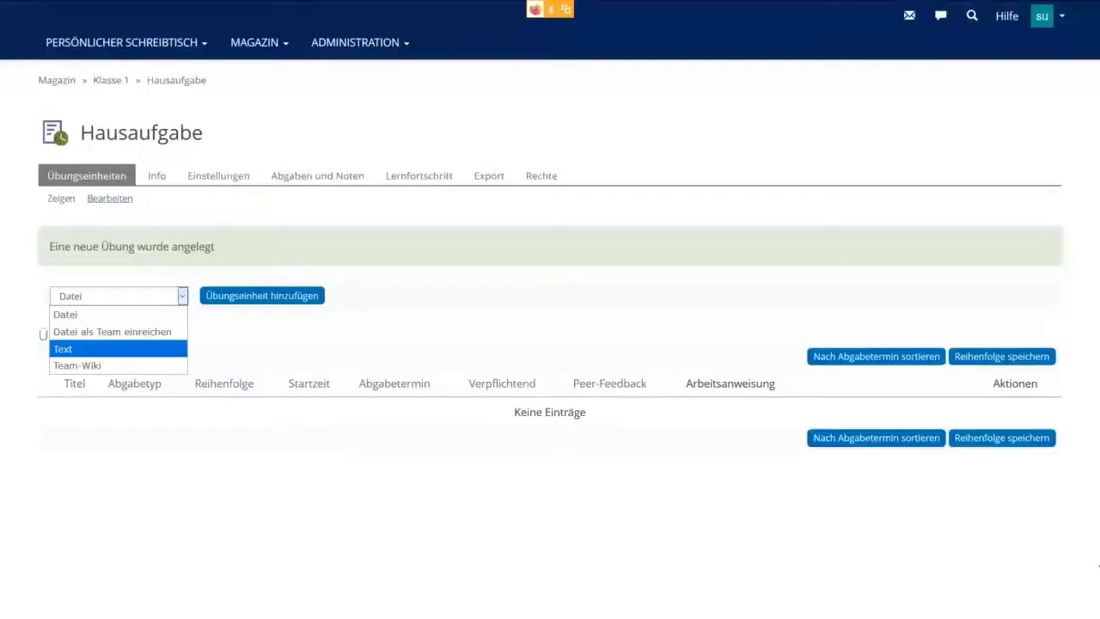
key("Up")
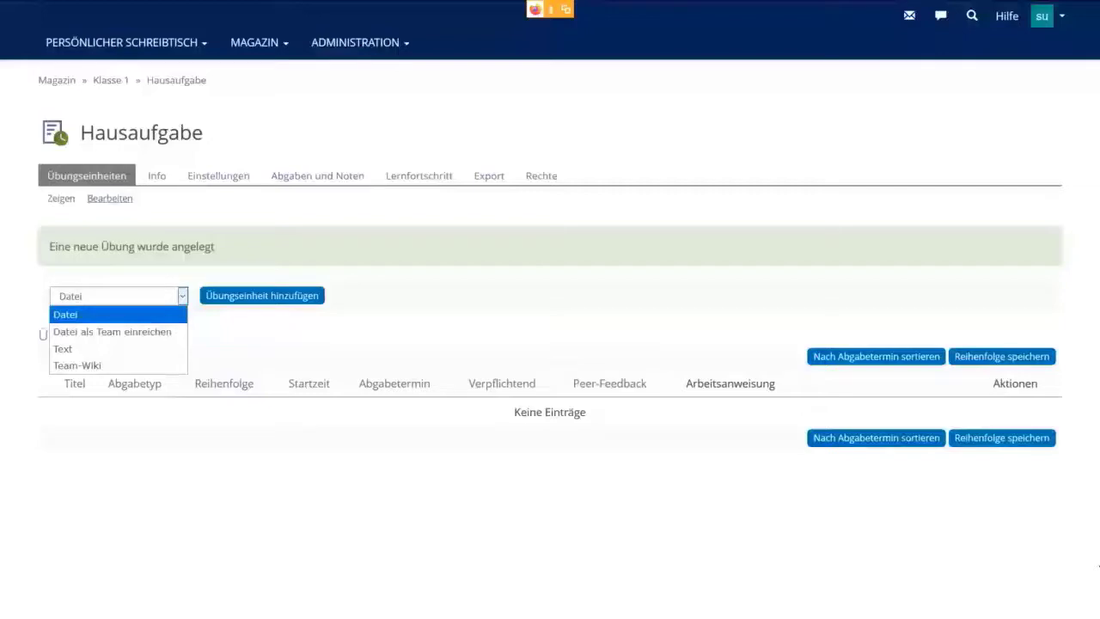
left_click(117, 314)
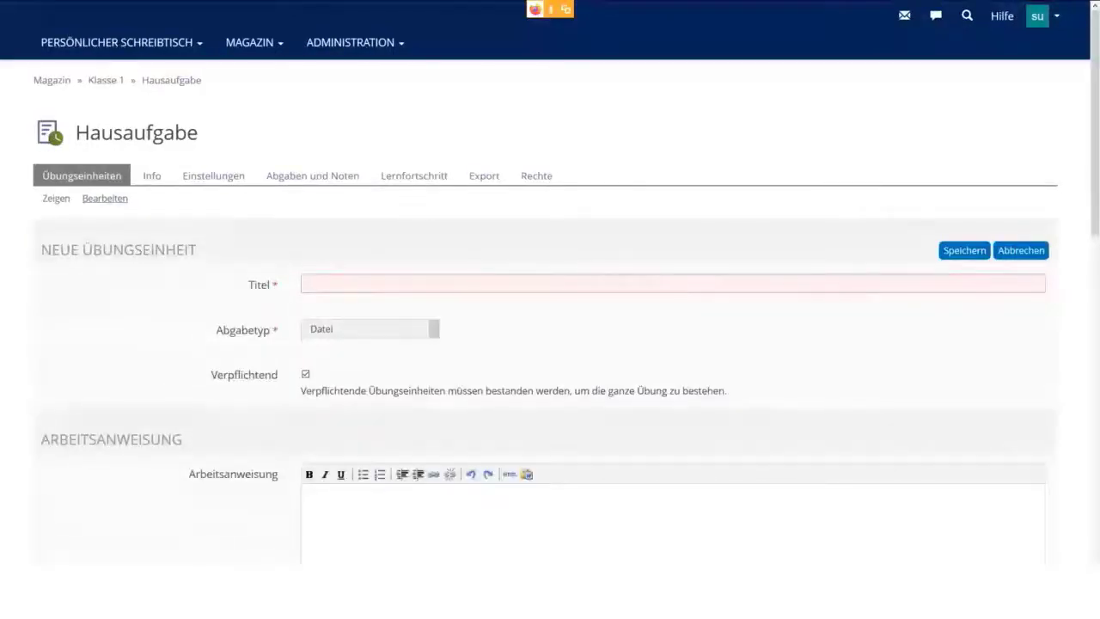
type("Aufsatz")
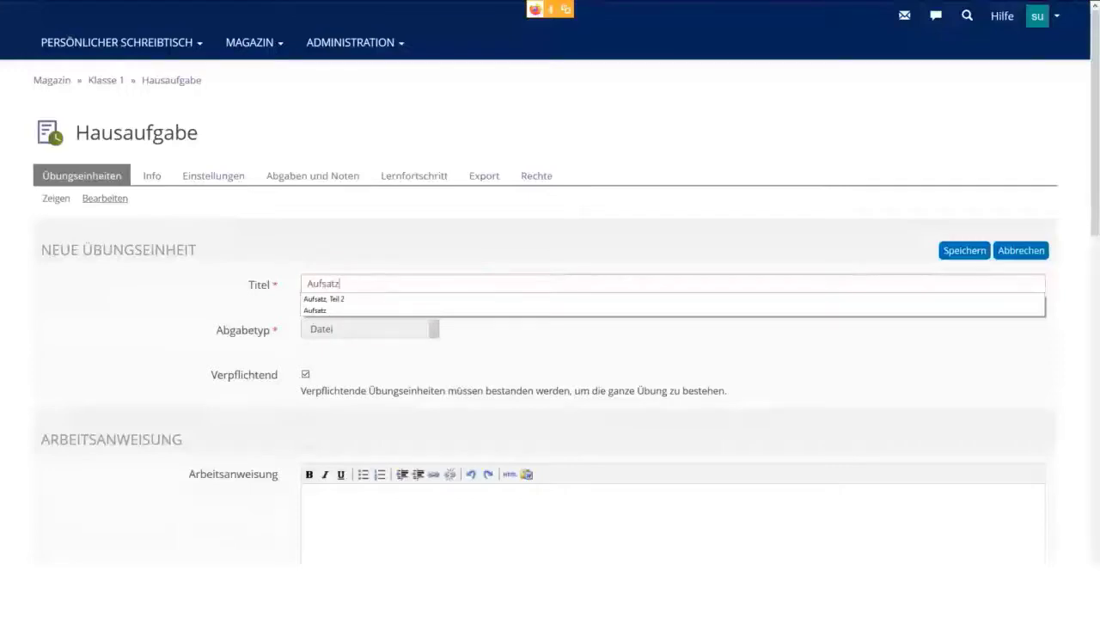
key("Tab")
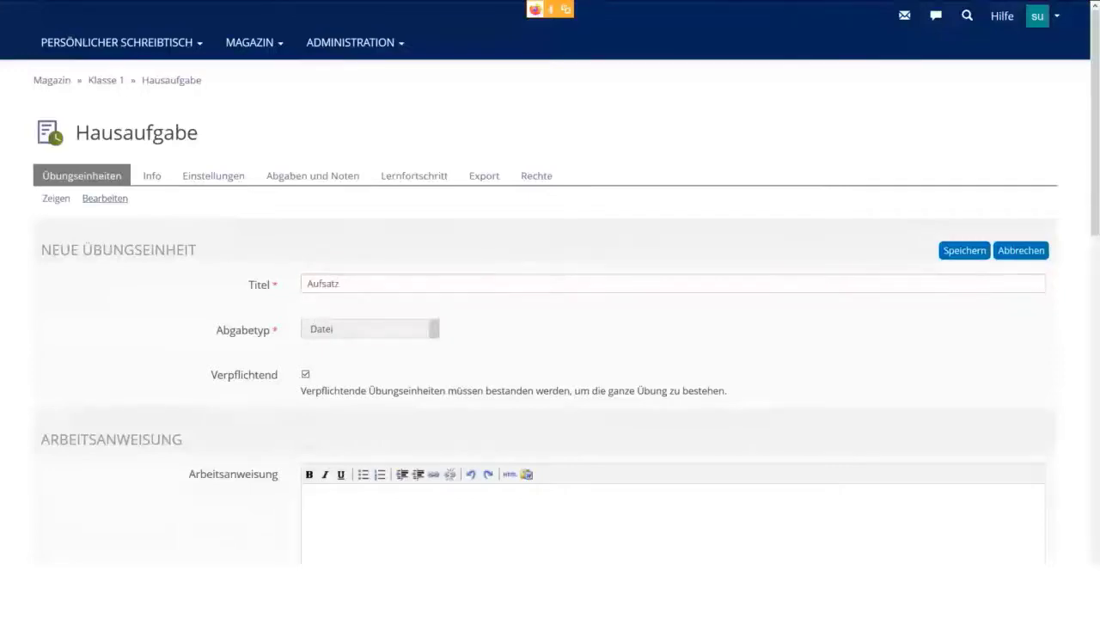
Try the unit's submission deadline options, opening the fixed date calendar and entering 3 days for a relative date, and return to Festes Datum.
scroll(550, 343, "down", 4)
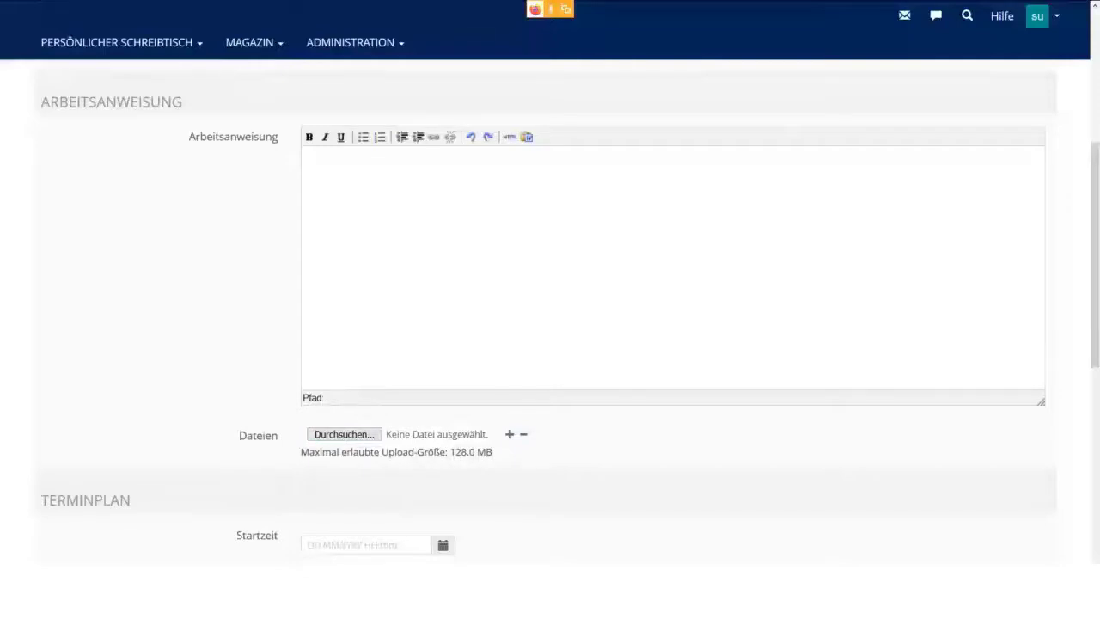
scroll(550, 309, "down", 2)
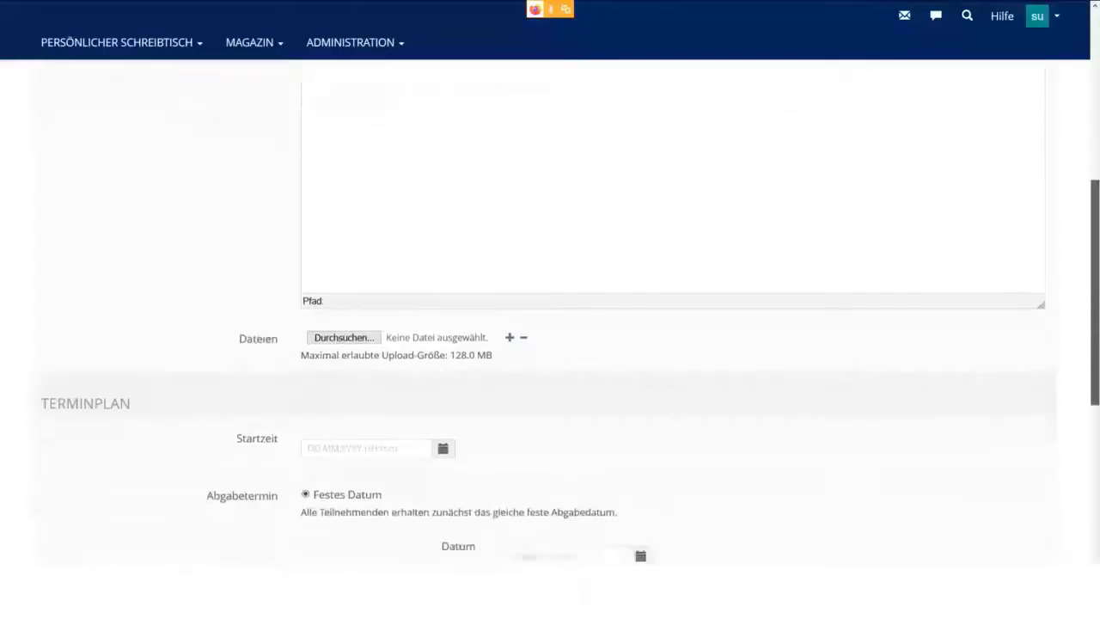
scroll(550, 310, "down", 5)
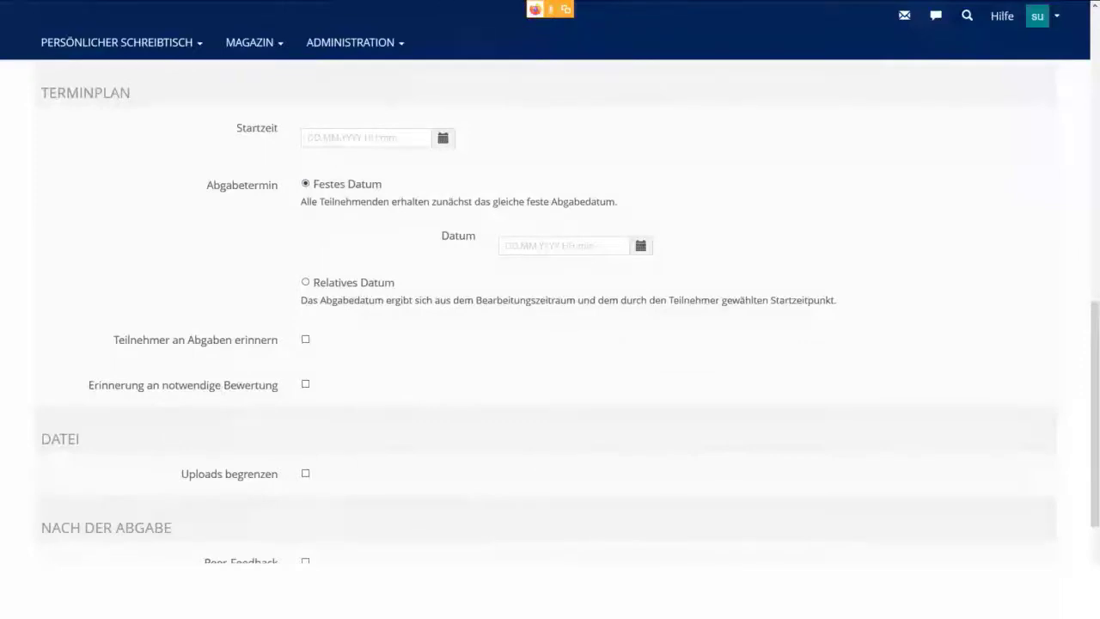
left_click(564, 246)
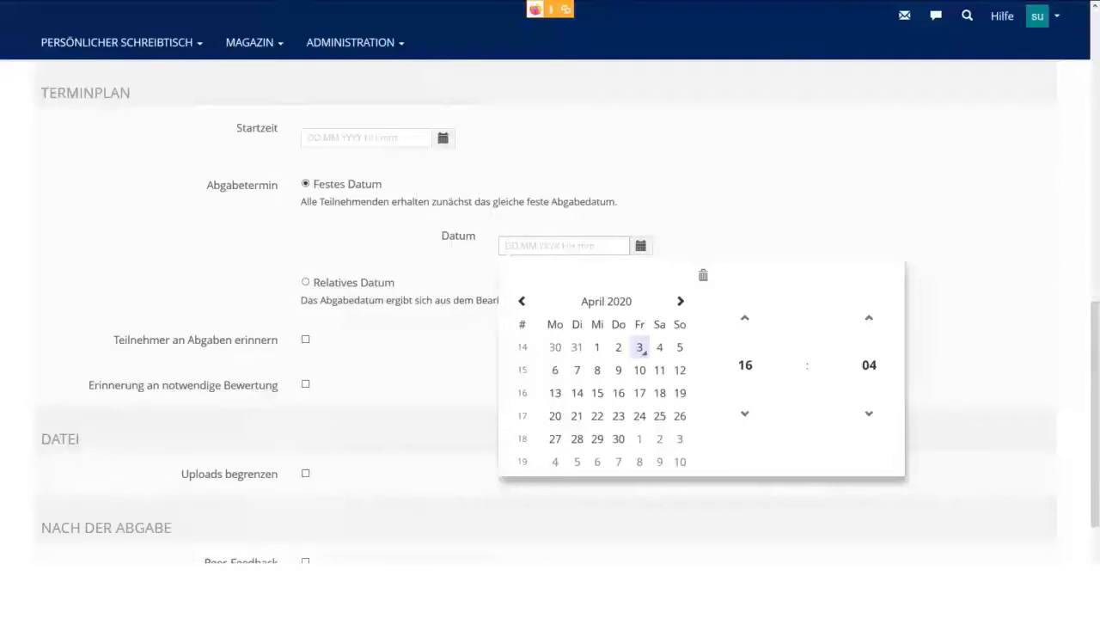
key("Escape")
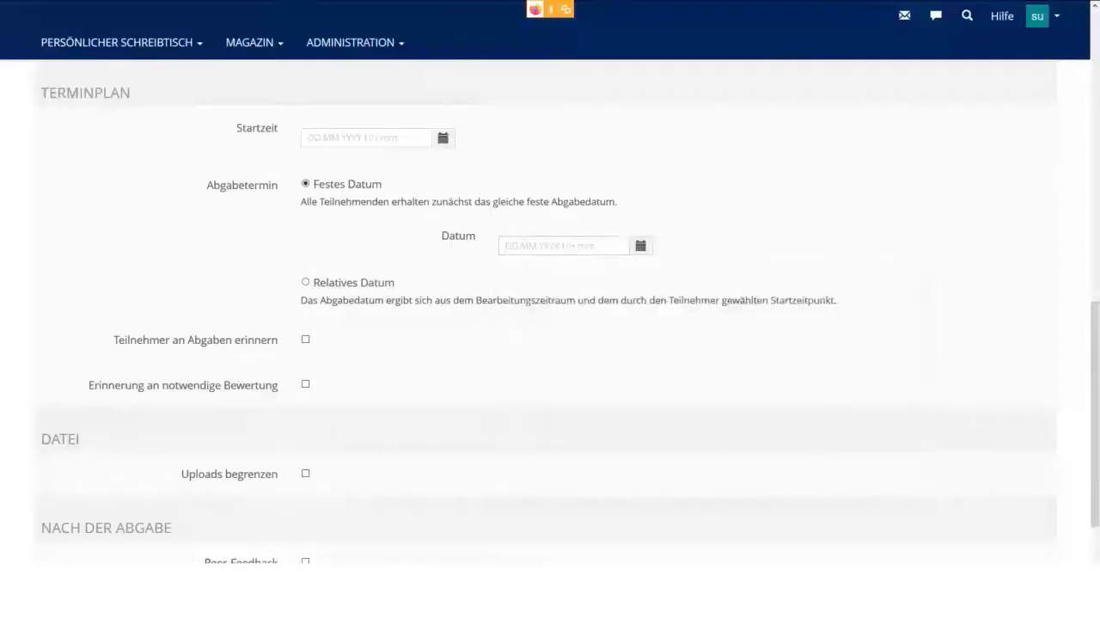
left_click(306, 282)
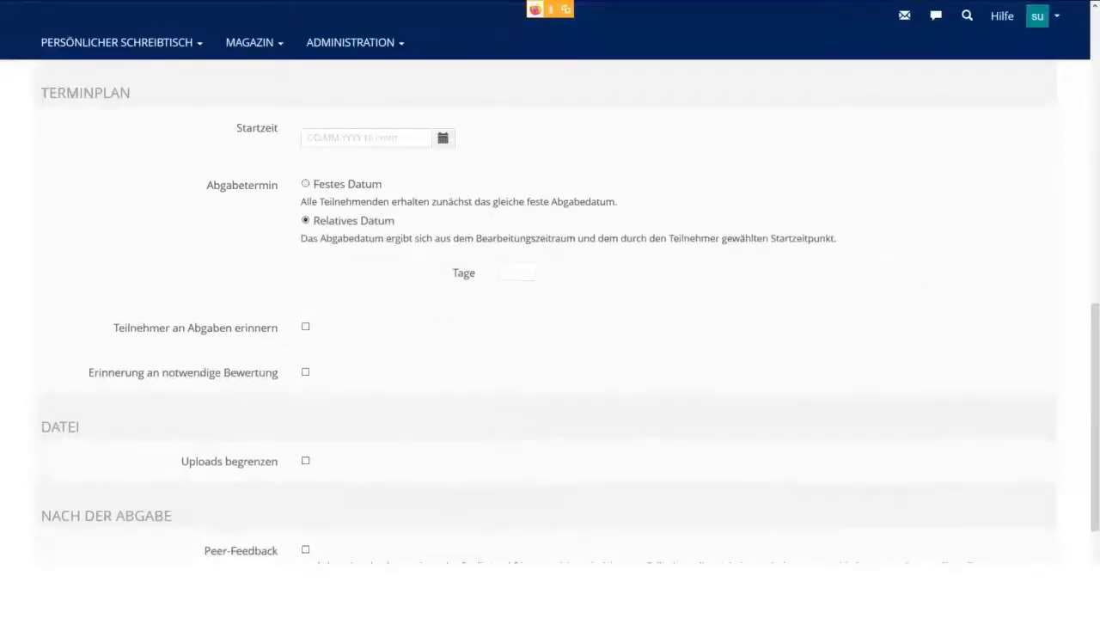
left_click(517, 272)
type("3")
key("BackSpace")
left_click(305, 183)
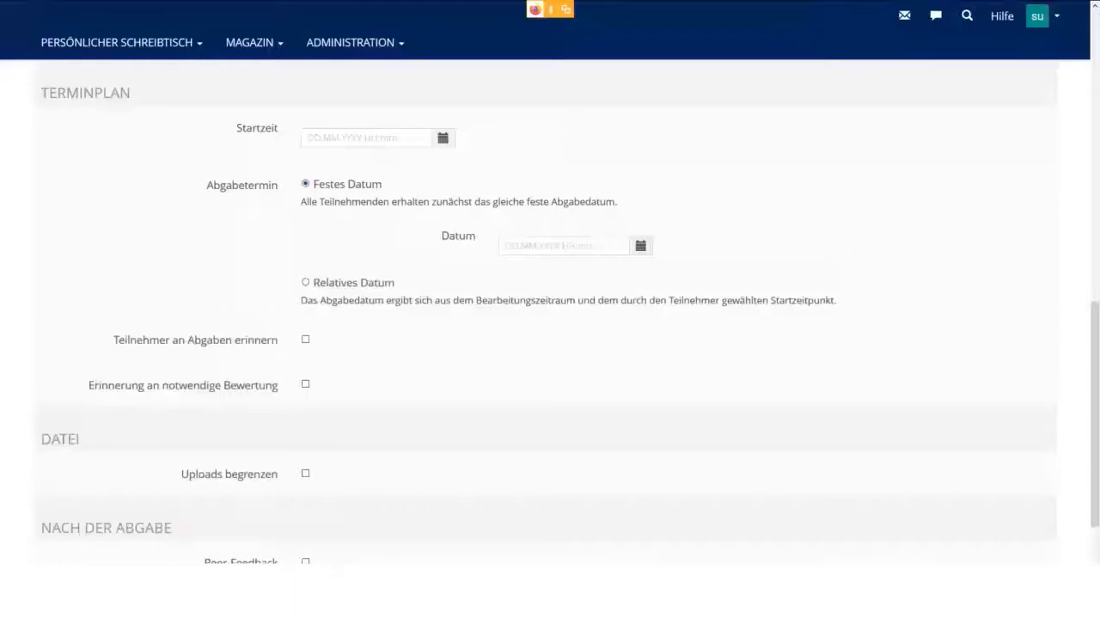
Try the Musterlösung option for the time after submission to show its file and availability settings, and disable it again.
left_click_drag(113, 339, 315, 384)
scroll(550, 318, "down", 3)
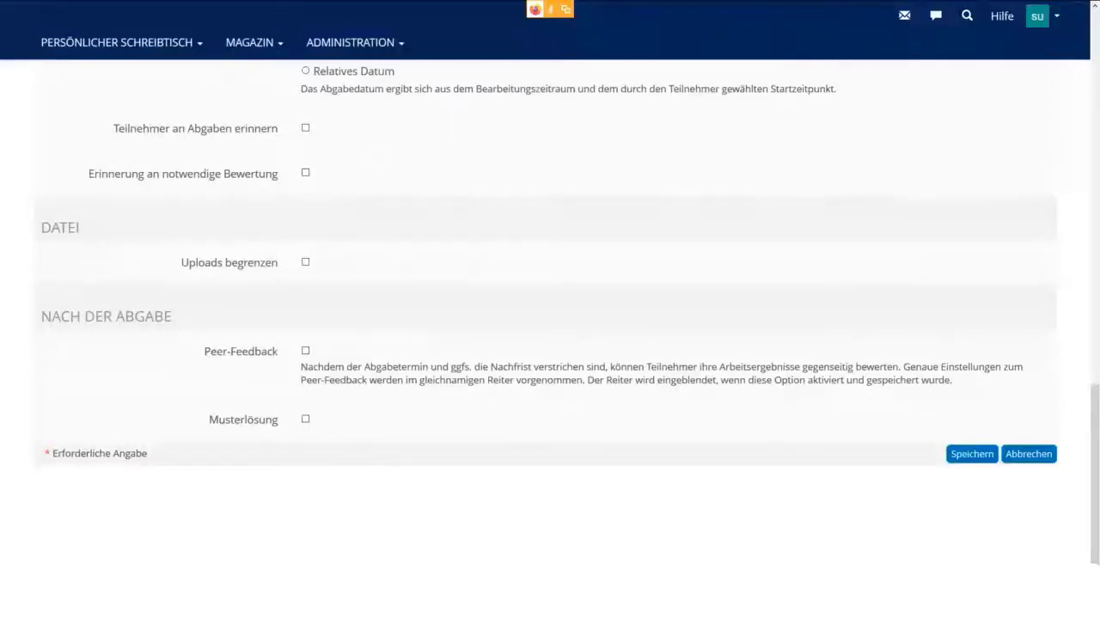
left_click(305, 418)
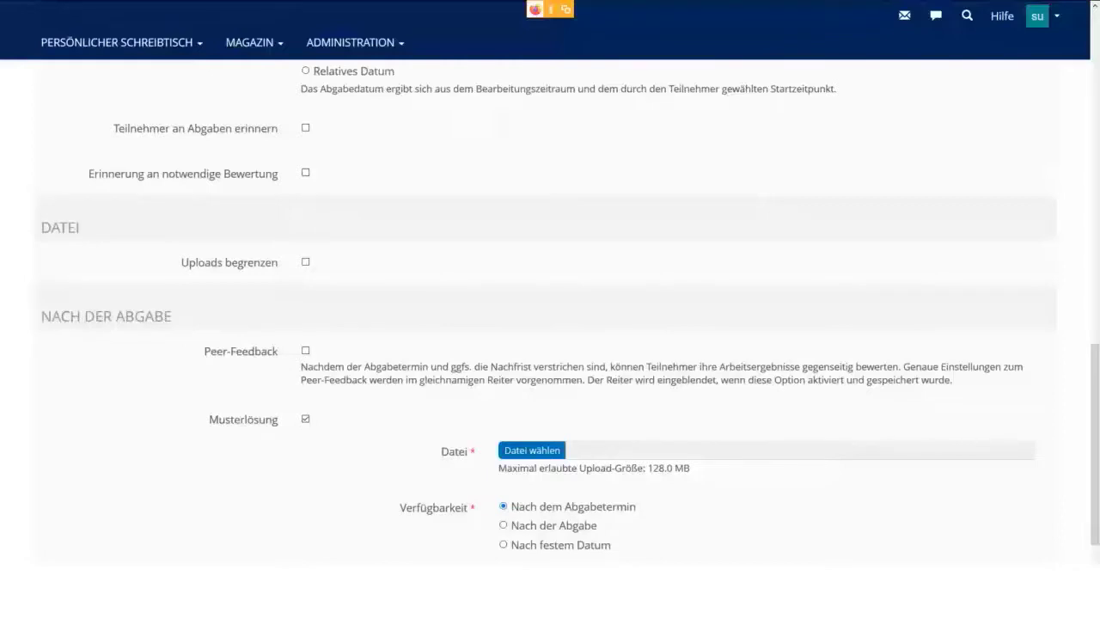
left_click(306, 419)
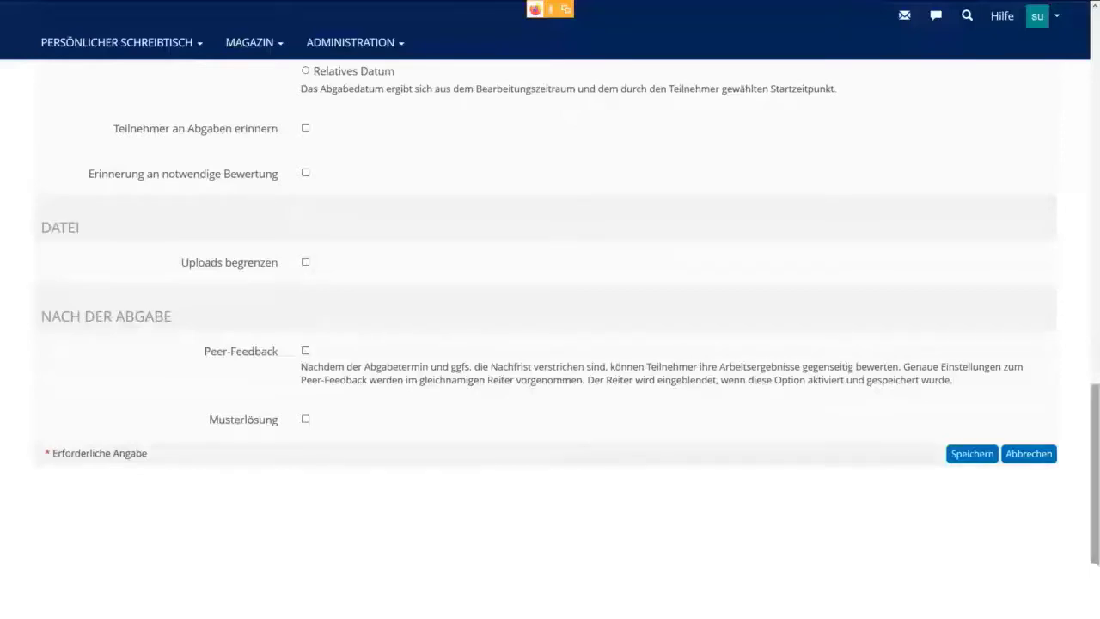
Examine the whole form for the new exercise unit, from title and work instruction to the schedule, file and post-submission settings.
left_click_drag(1094, 473, 1094, 99)
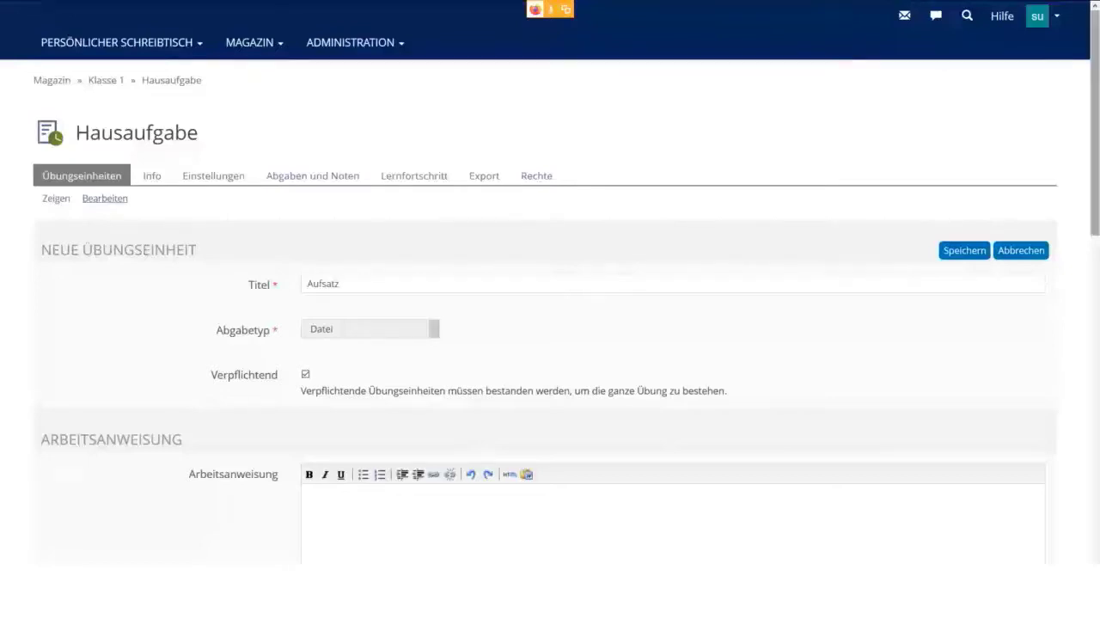
scroll(551, 310, "down", 4)
scroll(551, 310, "down", 1)
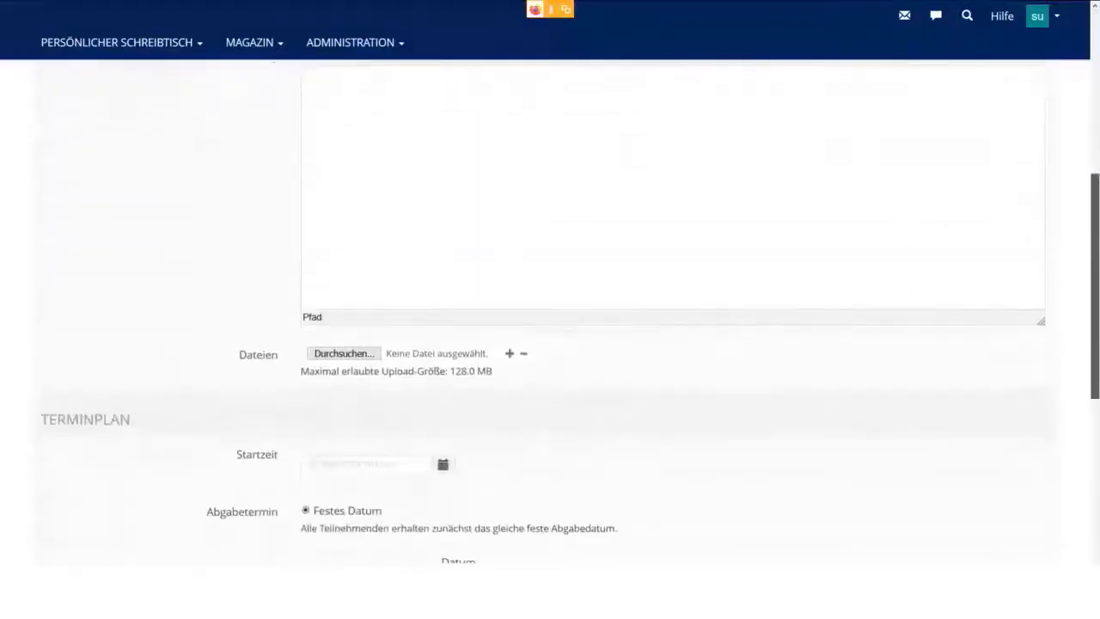
scroll(550, 310, "down", 3)
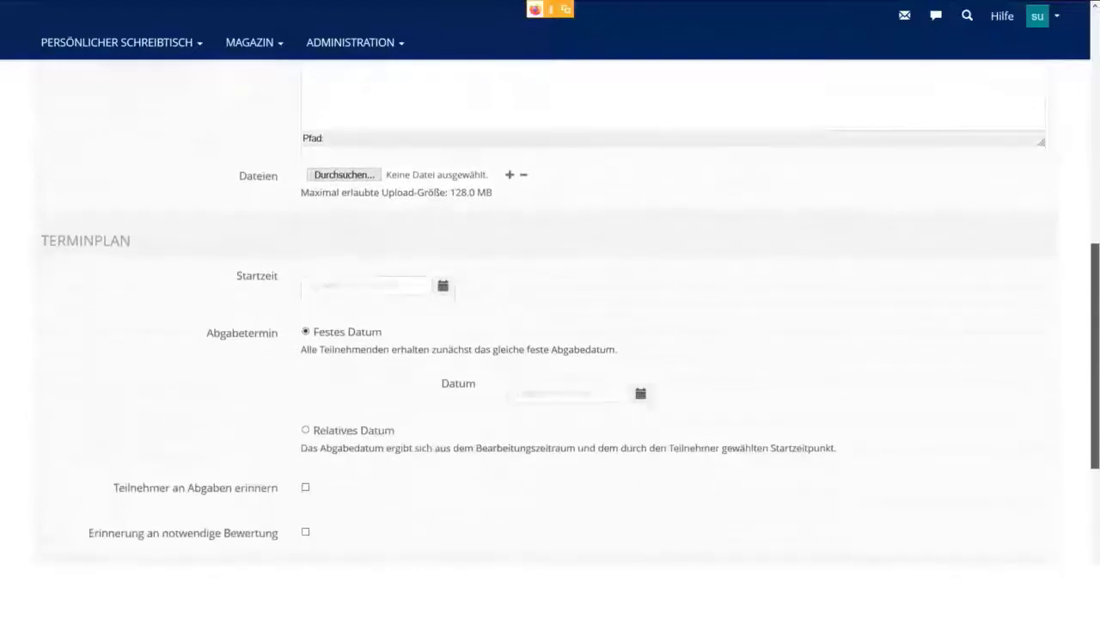
scroll(550, 310, "down", 1)
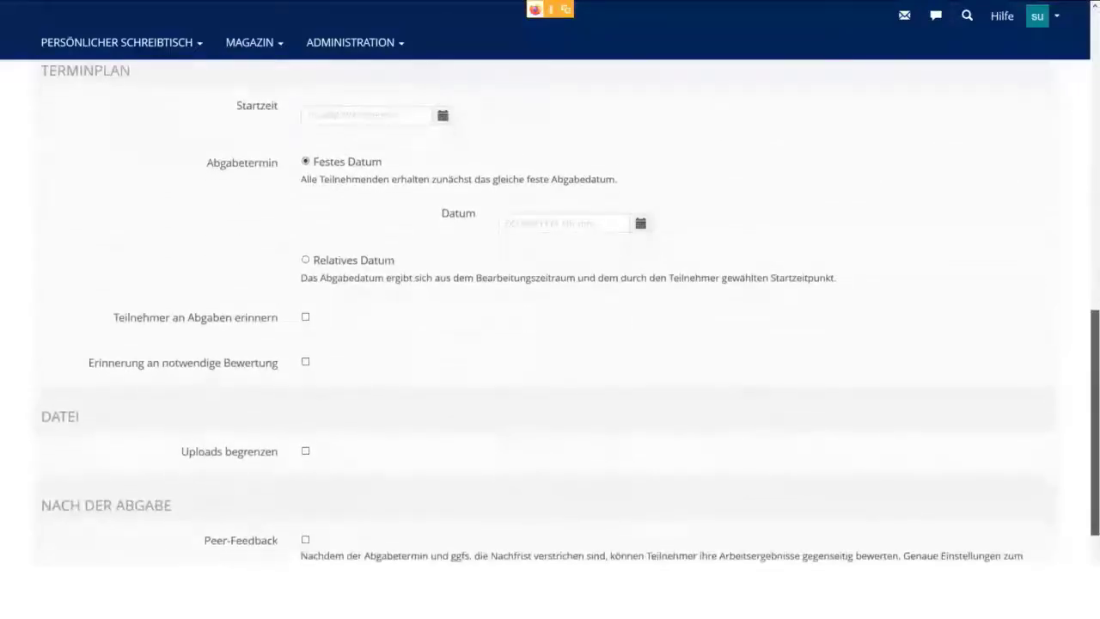
scroll(551, 309, "up", 3)
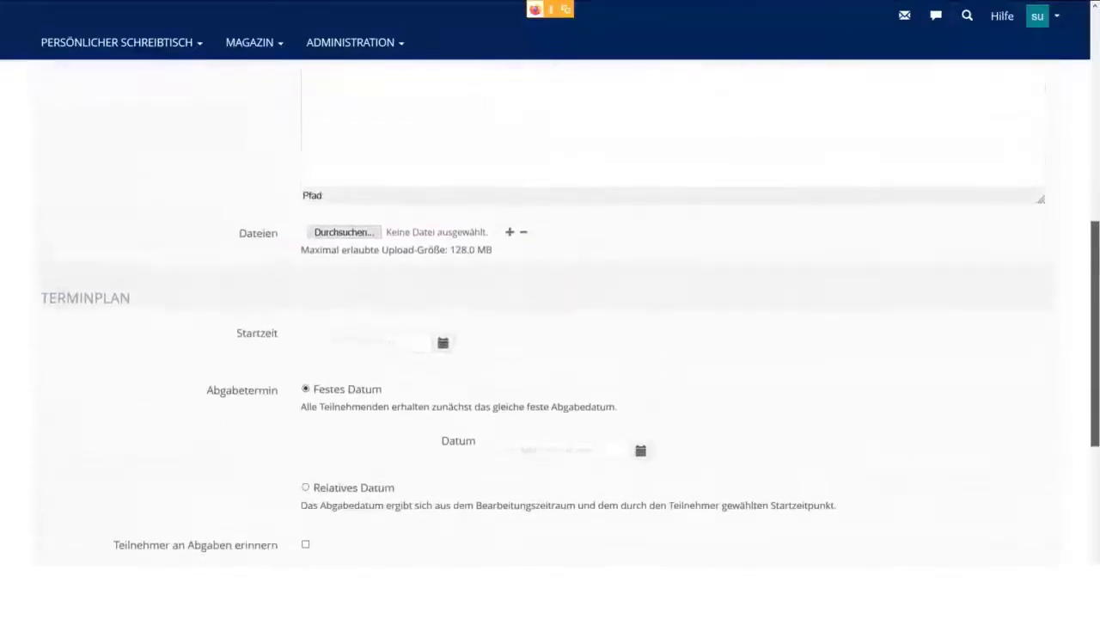
scroll(550, 309, "up", 6)
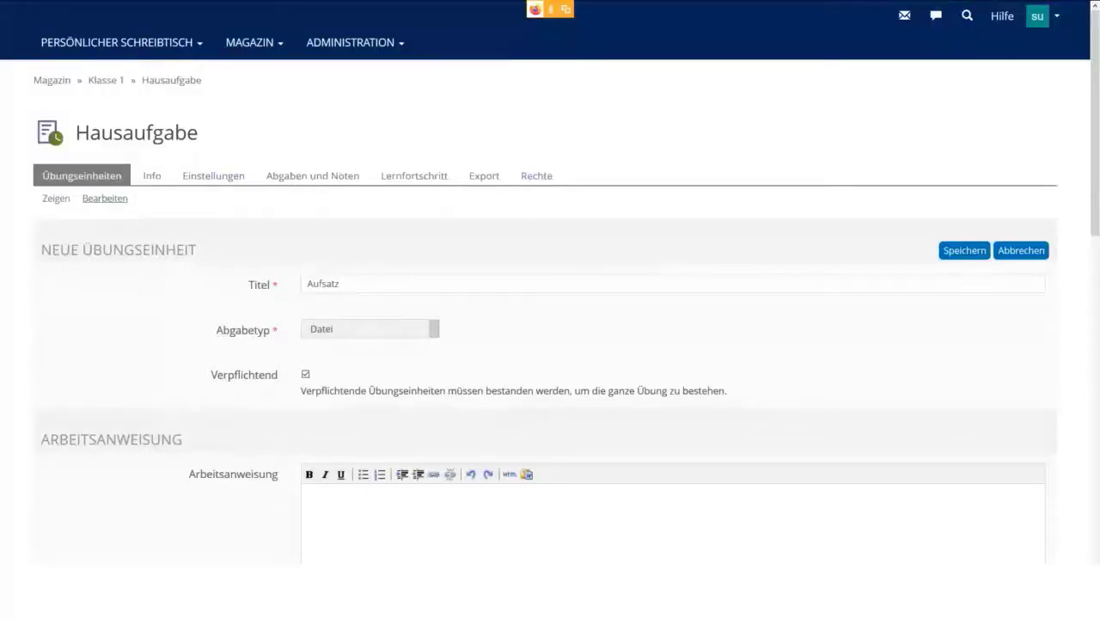
scroll(551, 344, "down", 5)
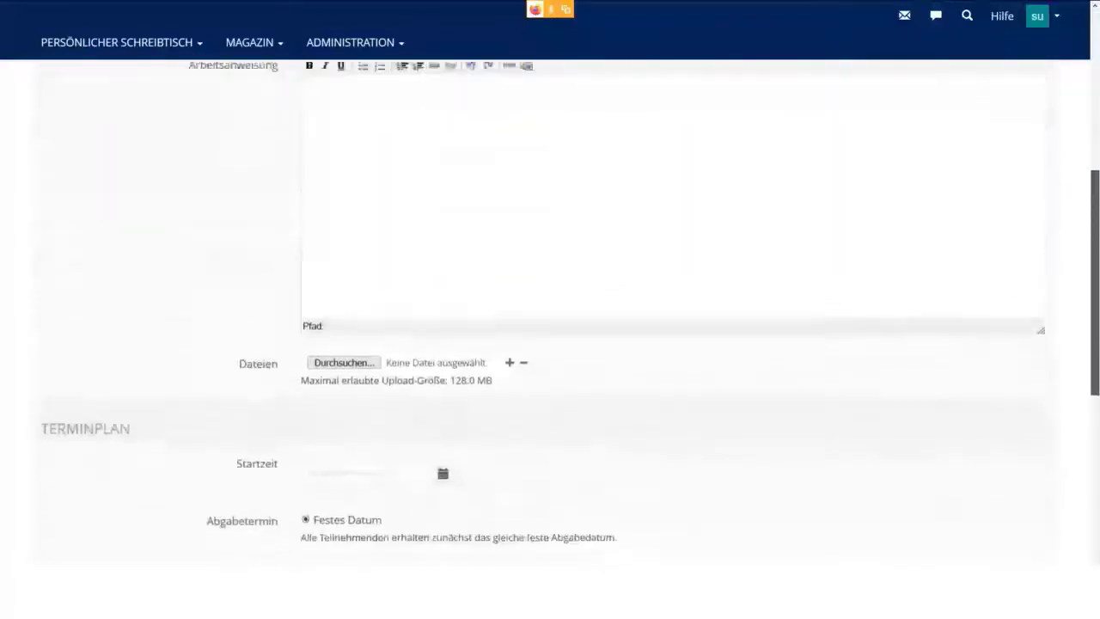
scroll(550, 344, "down", 5)
scroll(550, 344, "down", 3)
scroll(550, 344, "up", 8)
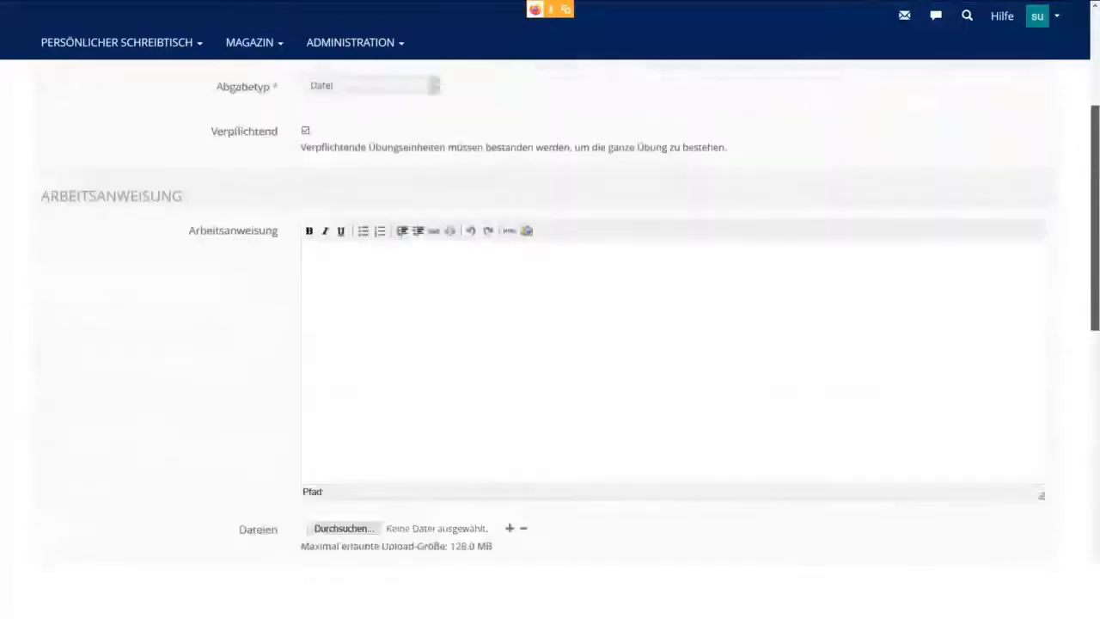
scroll(550, 344, "up", 3)
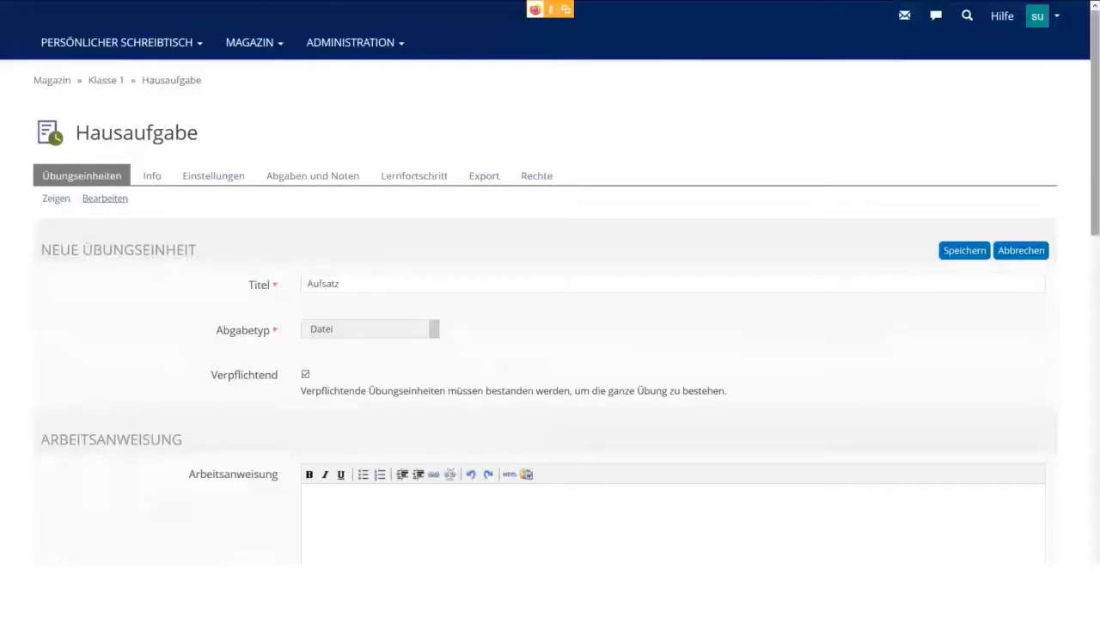
Attach the file Wildlife.mp4 to the work instruction of the exercise unit Aufsatz.
scroll(550, 344, "down", 3)
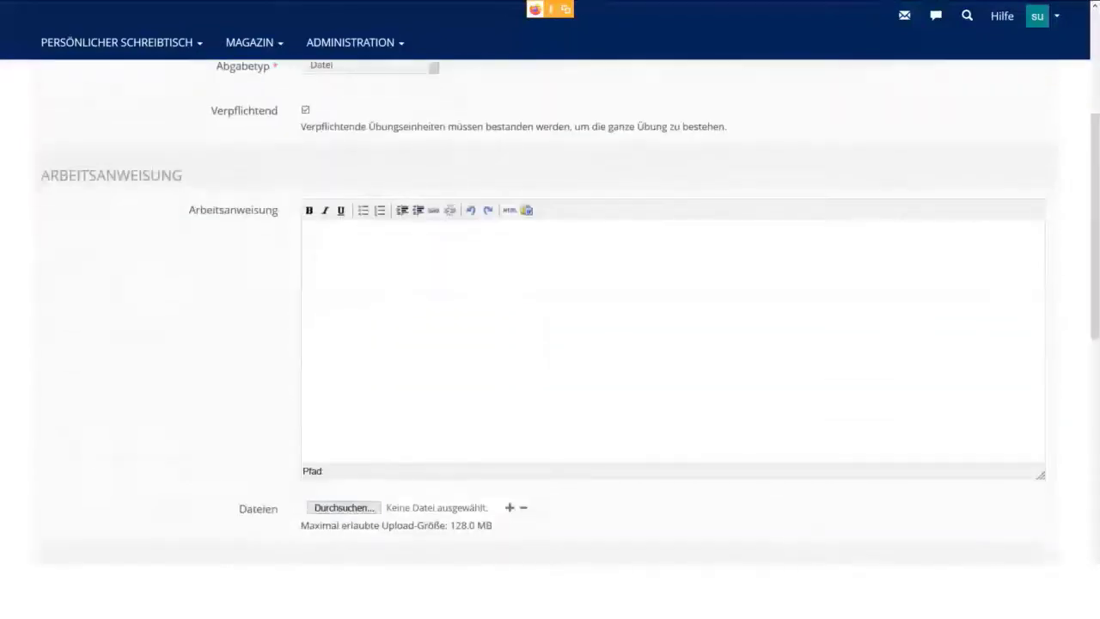
left_click(344, 507)
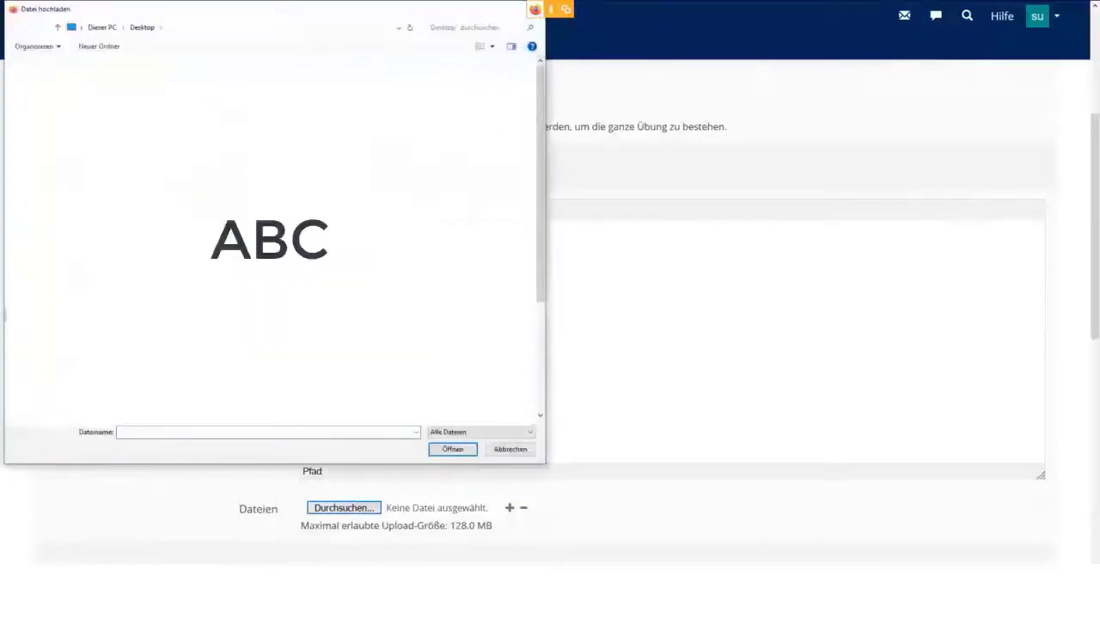
left_click(34, 371)
key("Return")
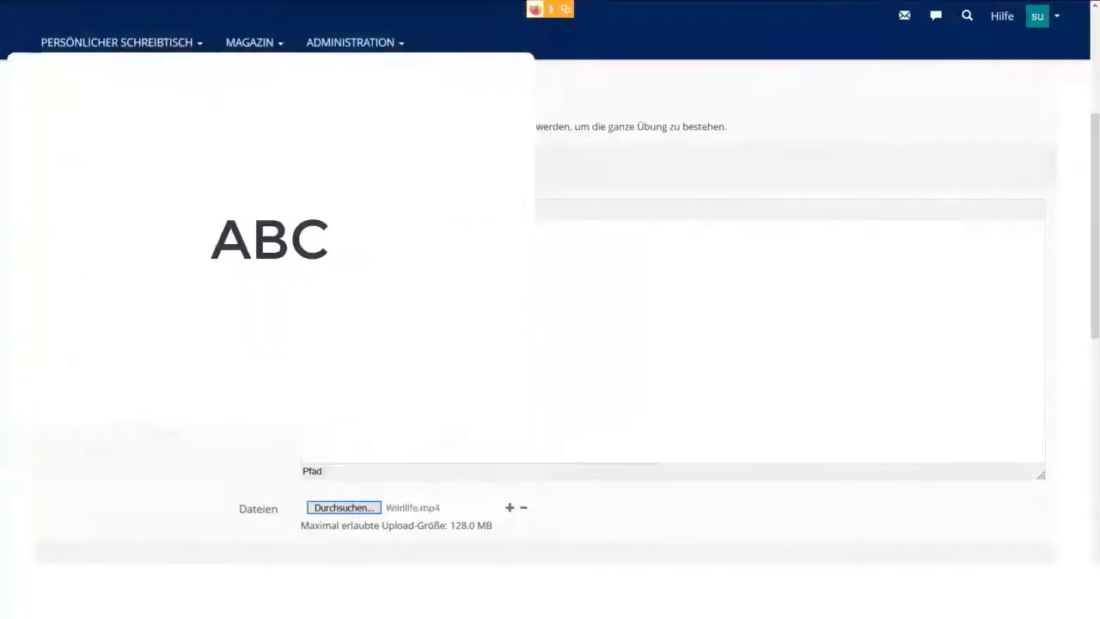
Write the work instruction "Schauen Sie sich fdas Video und beurteilen Sie ...:" followed by a bulleted list with "..." items.
type("Scha")
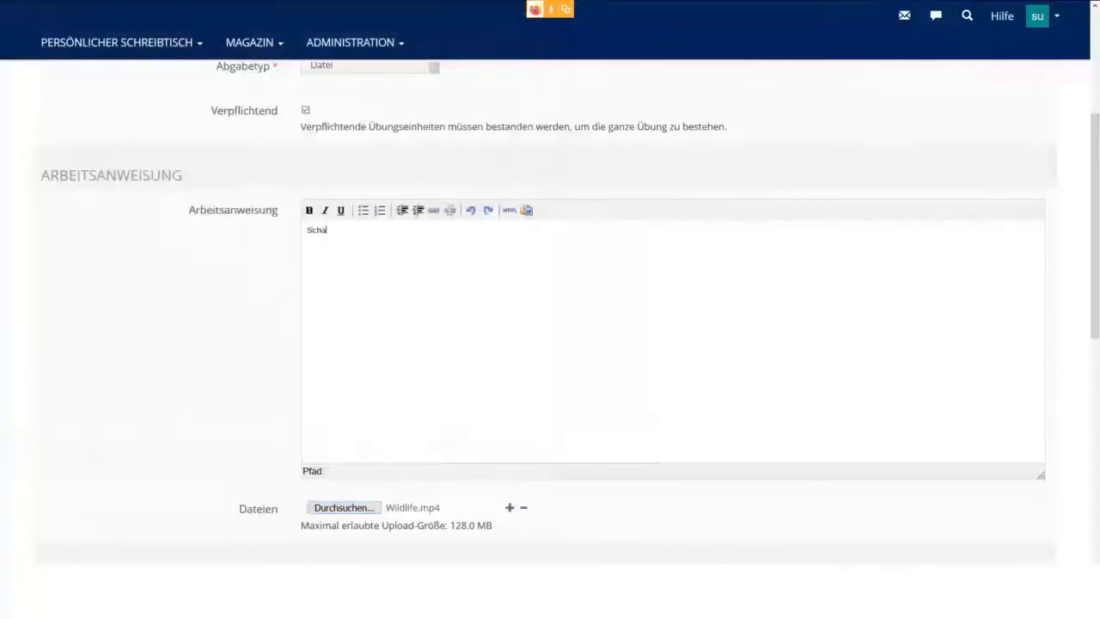
type("uen Sie sich fdas")
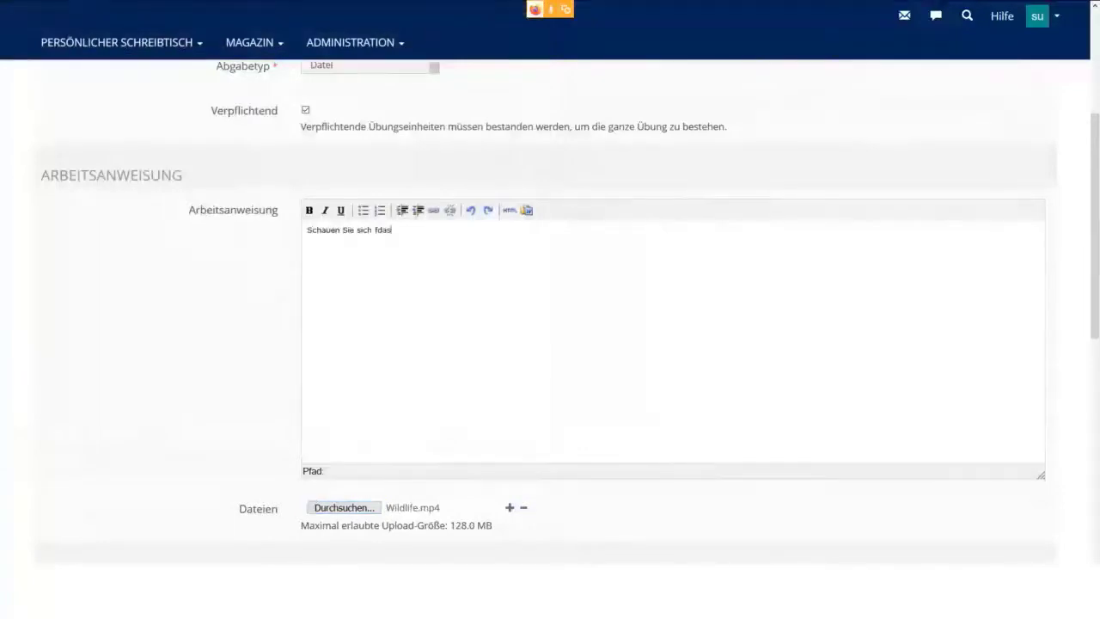
type(" Video und beurteilen Sie ...:")
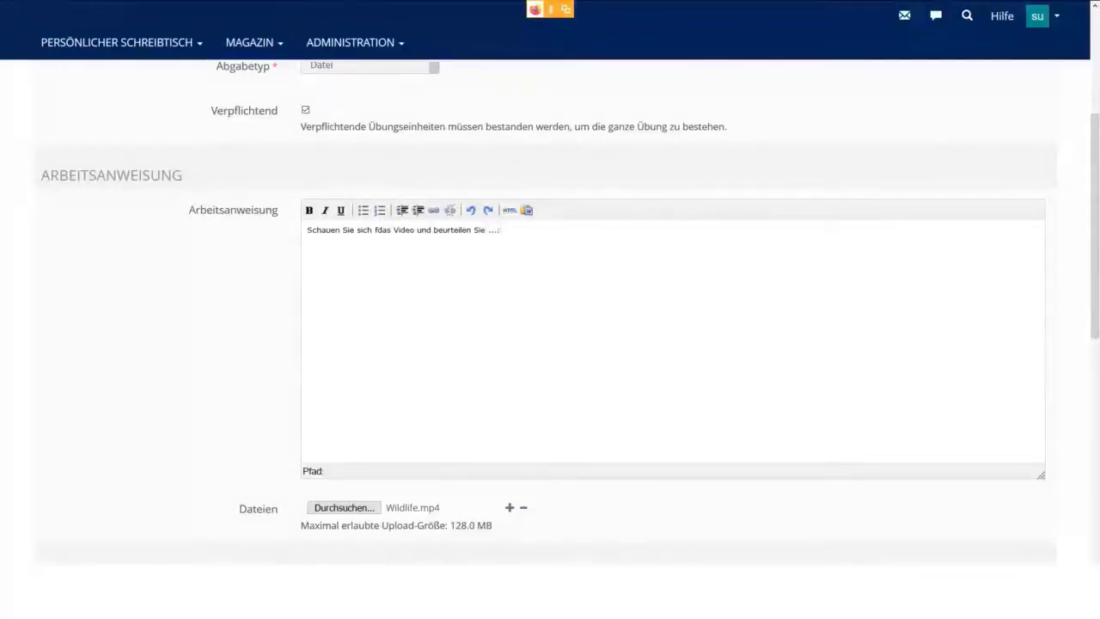
left_click(363, 210)
type("...")
key("Return")
key("Return")
Set the unit's fixed submission deadline to 03.04.2020 17:00 and save the exercise unit.
scroll(551, 344, "down", 4)
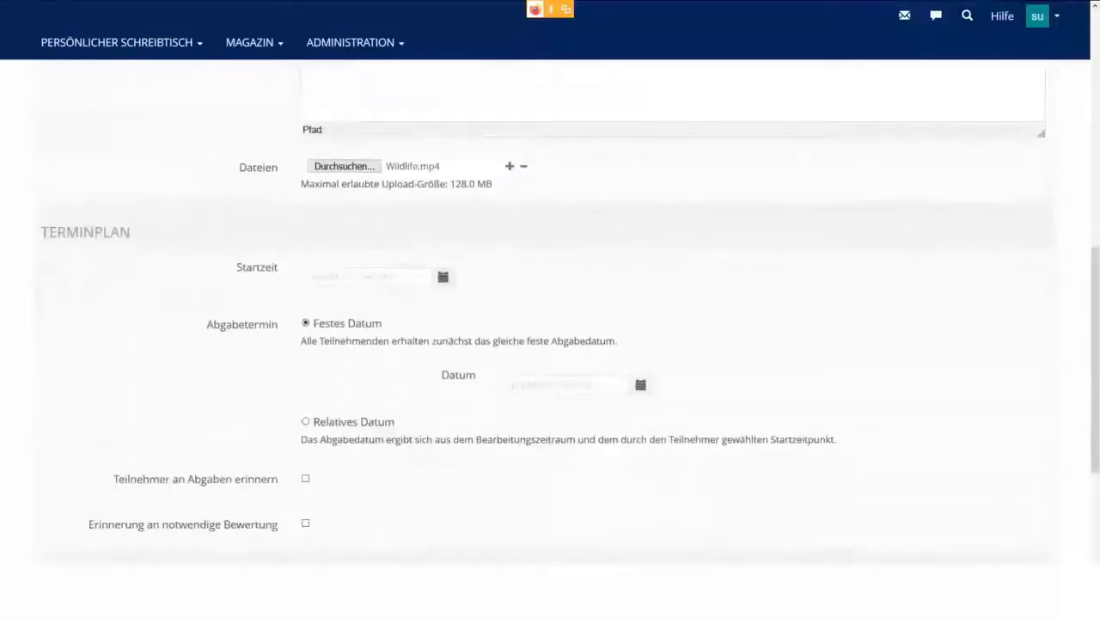
left_click(563, 385)
left_click(744, 215)
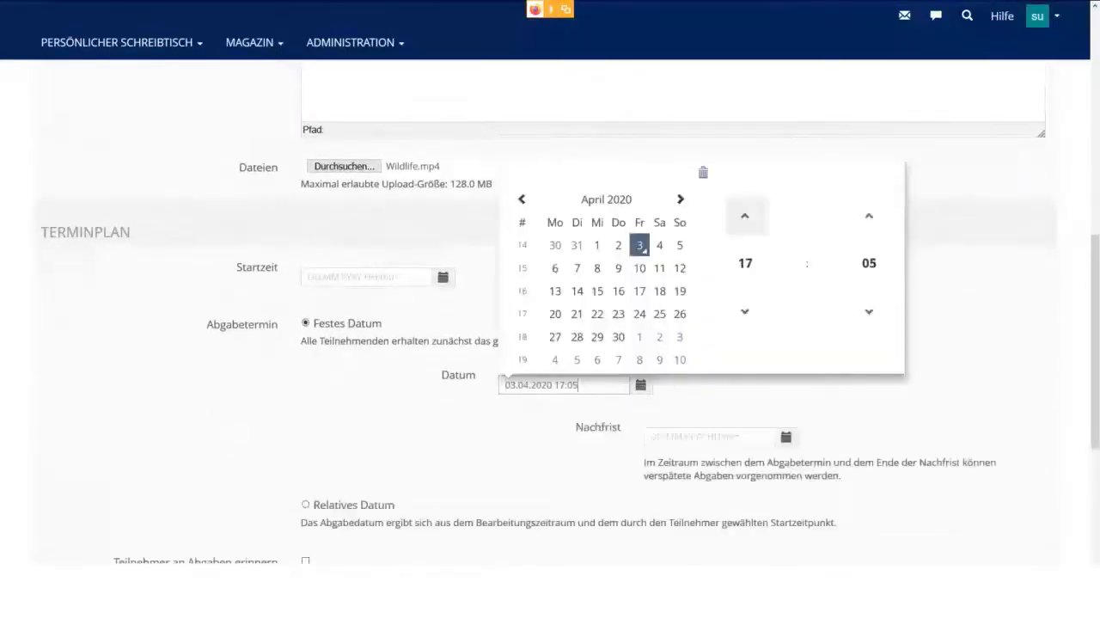
left_click(869, 311)
left_click(988, 311)
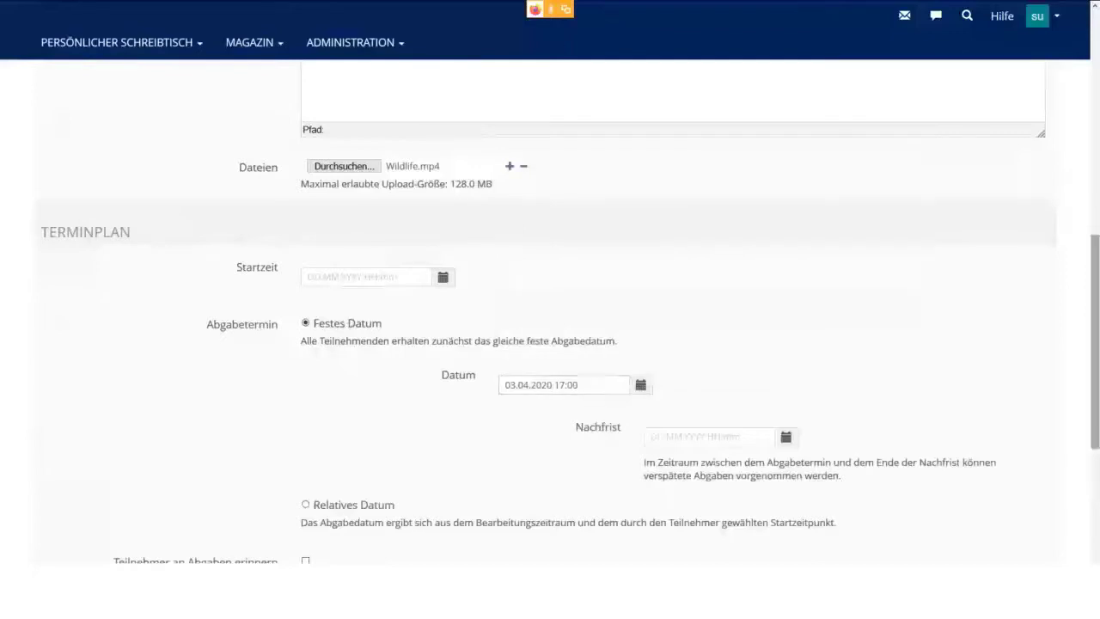
scroll(550, 344, "down", 5)
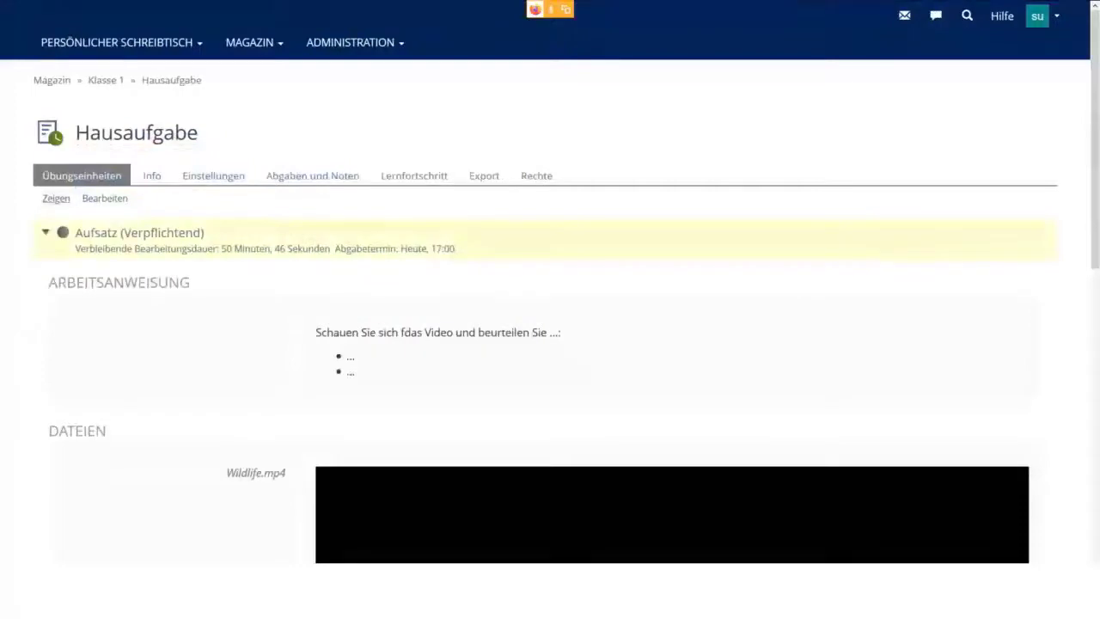
Review the saved Aufsatz unit with its work instruction, video file, schedule and submission section.
left_click_drag(1094, 139, 1094, 172)
scroll(550, 344, "down", 3)
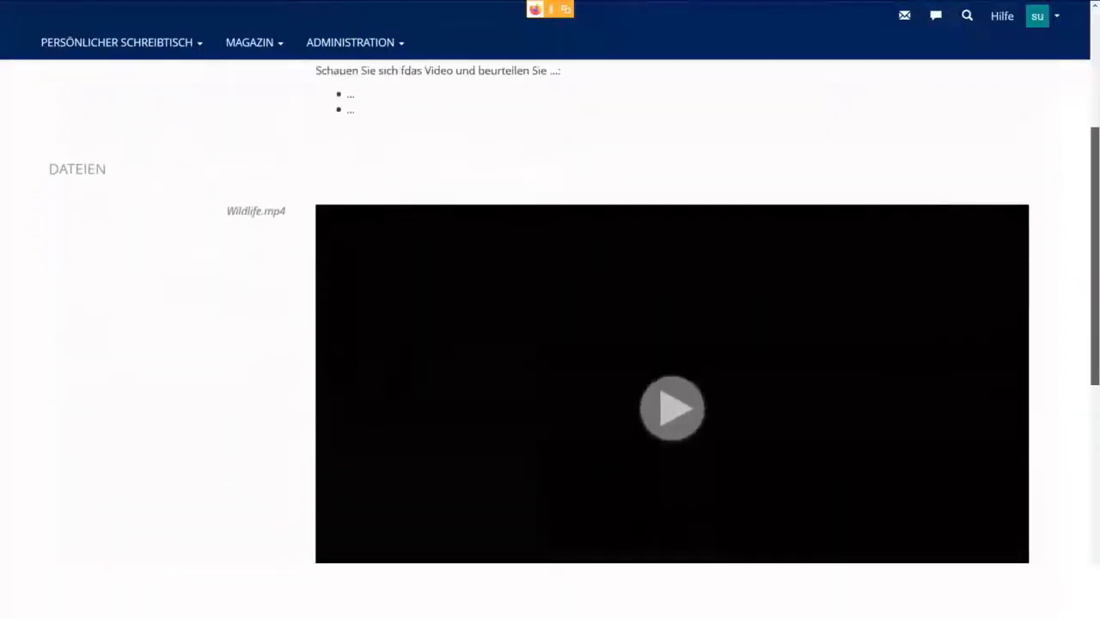
scroll(550, 344, "down", 1)
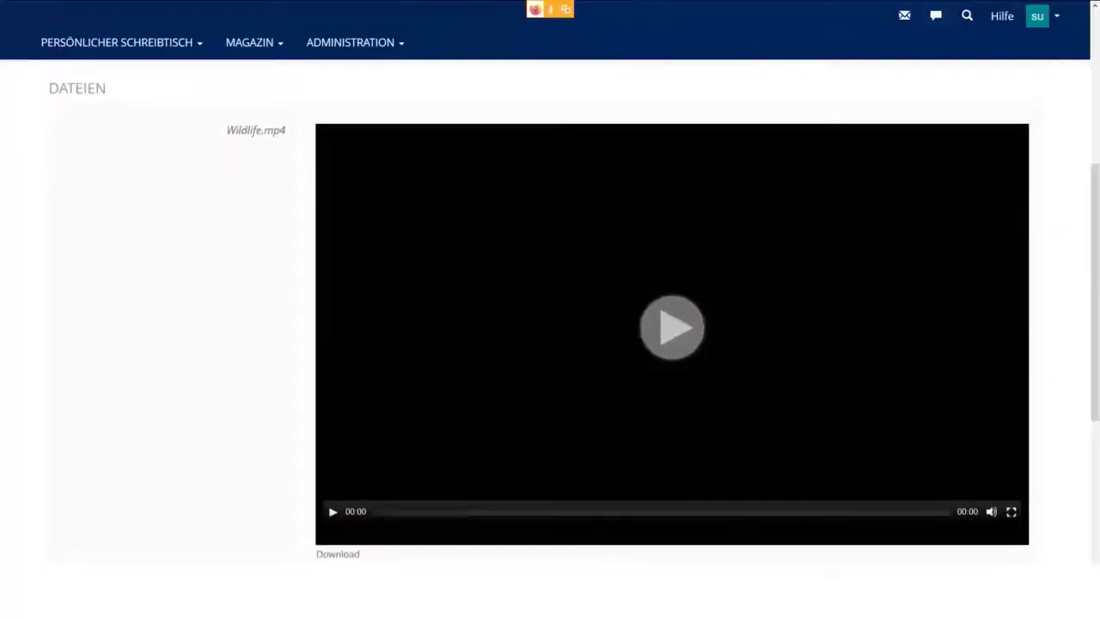
scroll(550, 344, "down", 4)
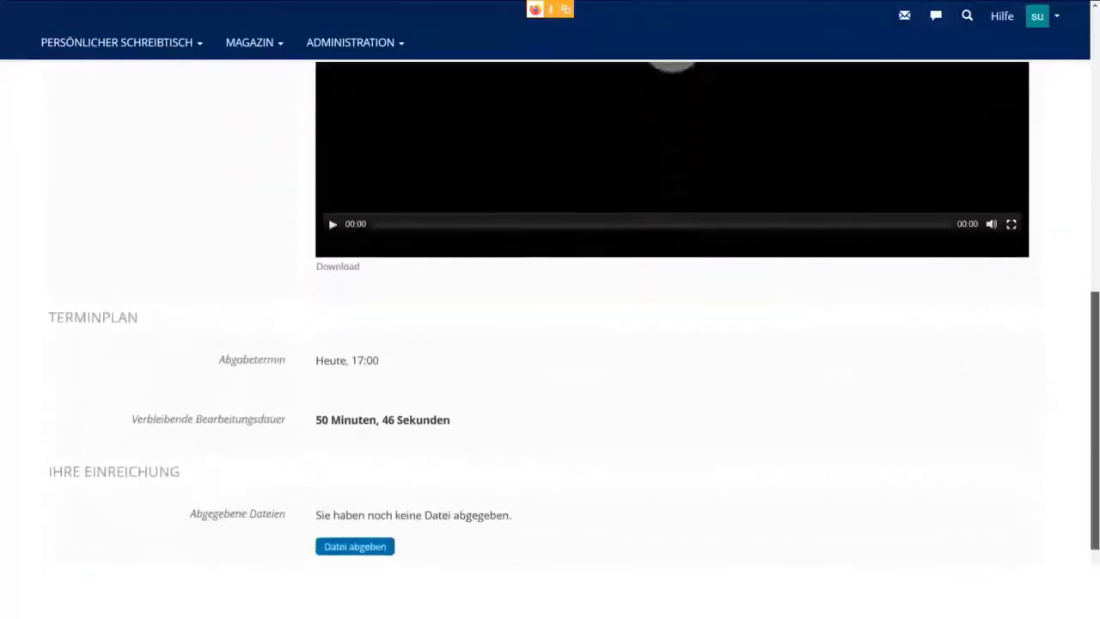
scroll(550, 344, "down", 1)
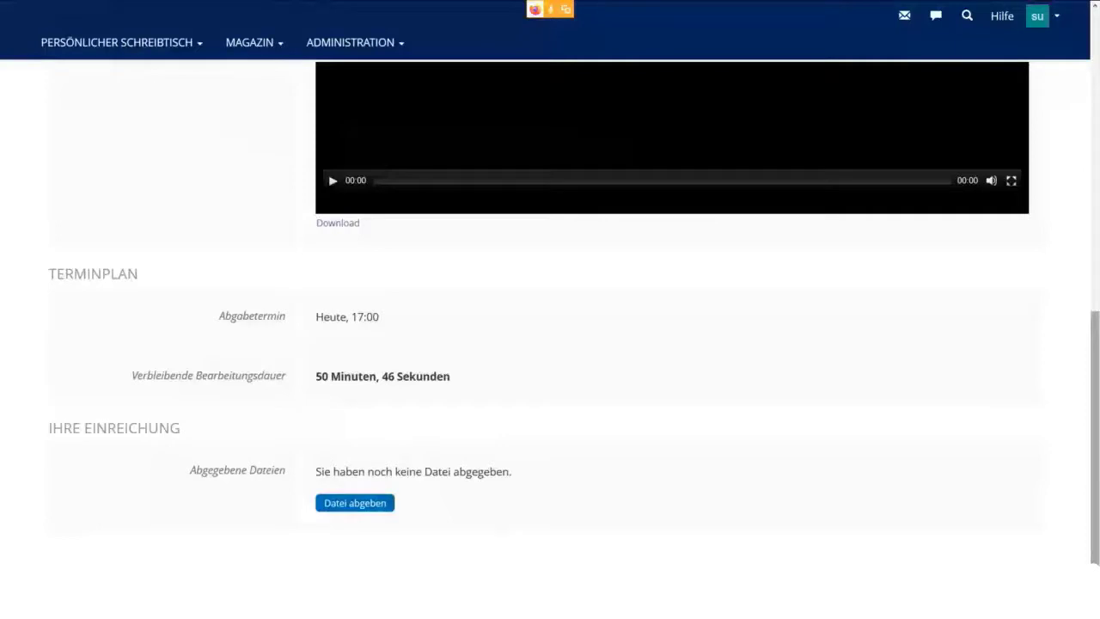
scroll(551, 344, "up", 8)
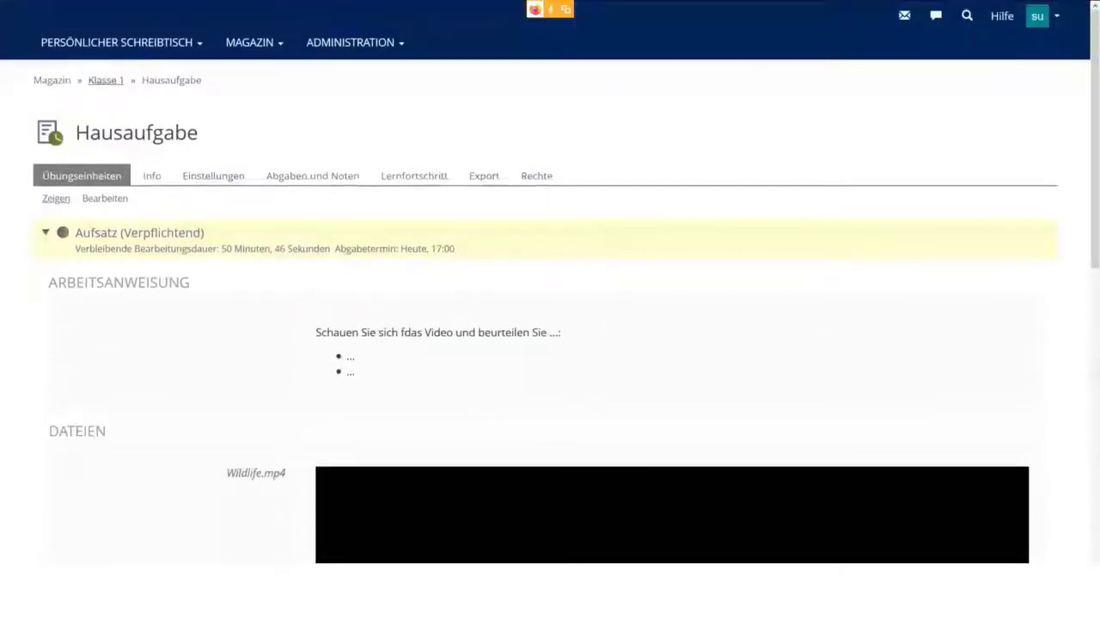
Return to the course Klasse 1 and switch its calendar block to Zukünftige Termine.
left_click(104, 79)
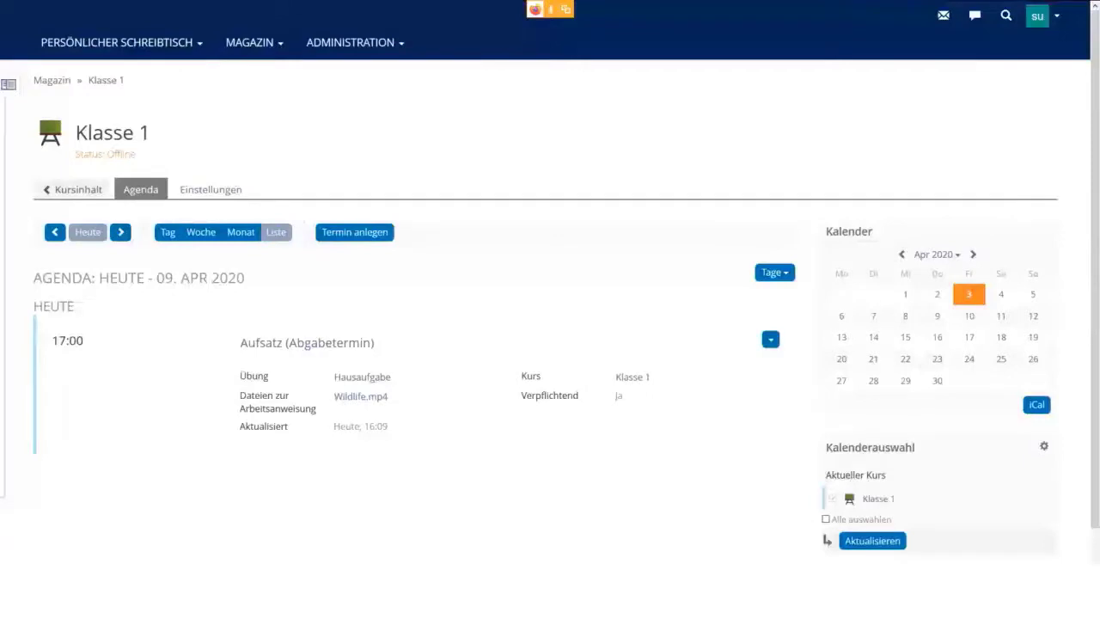
left_click(1049, 245)
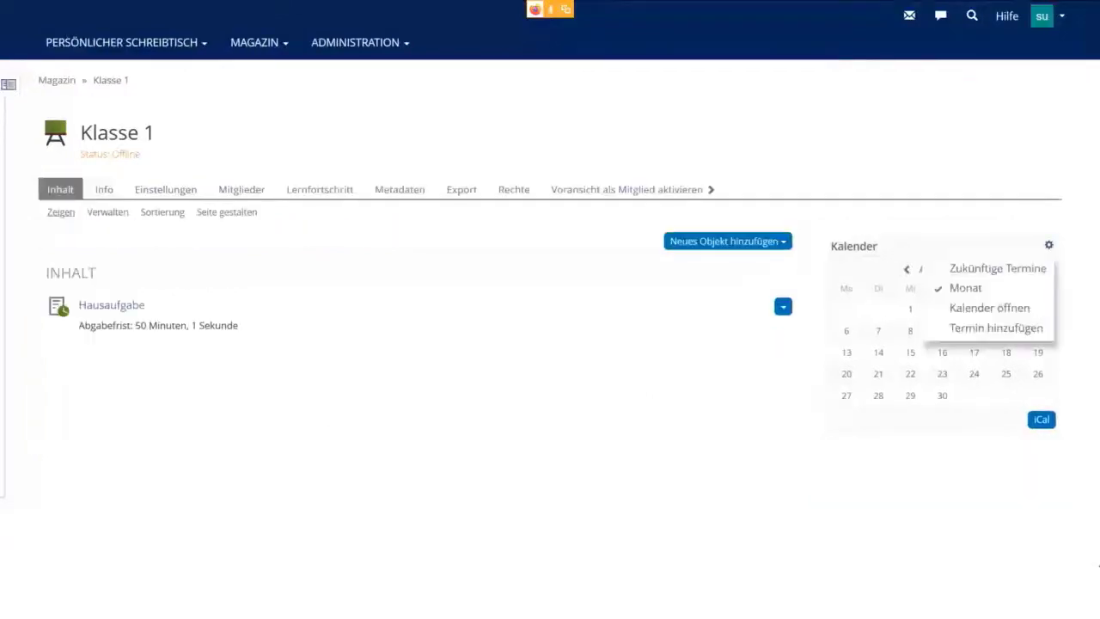
left_click(997, 268)
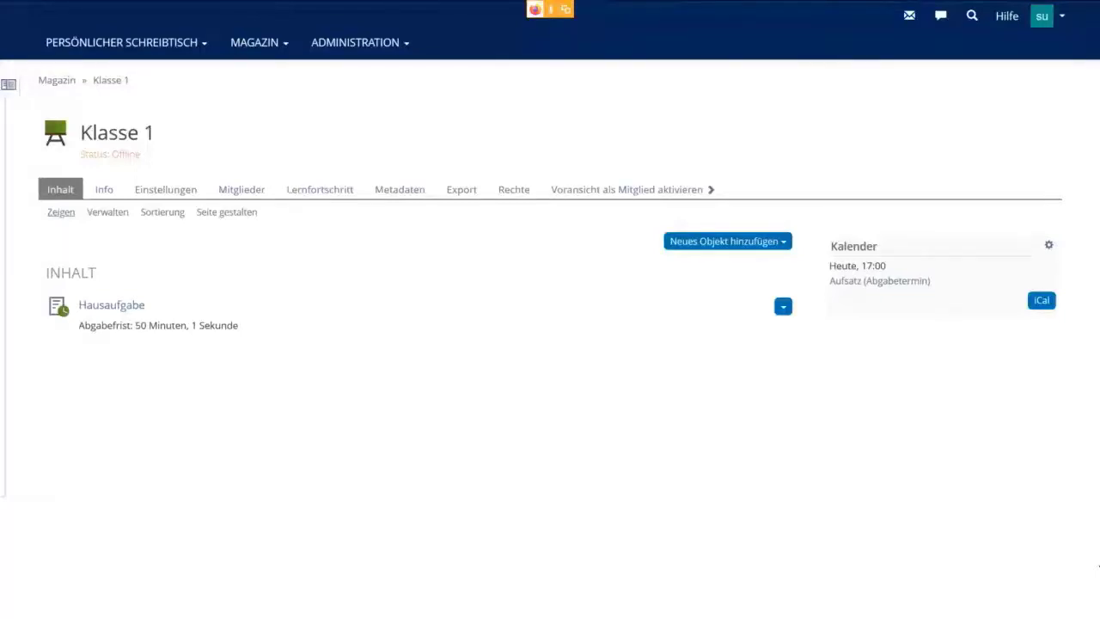
left_click(1049, 244)
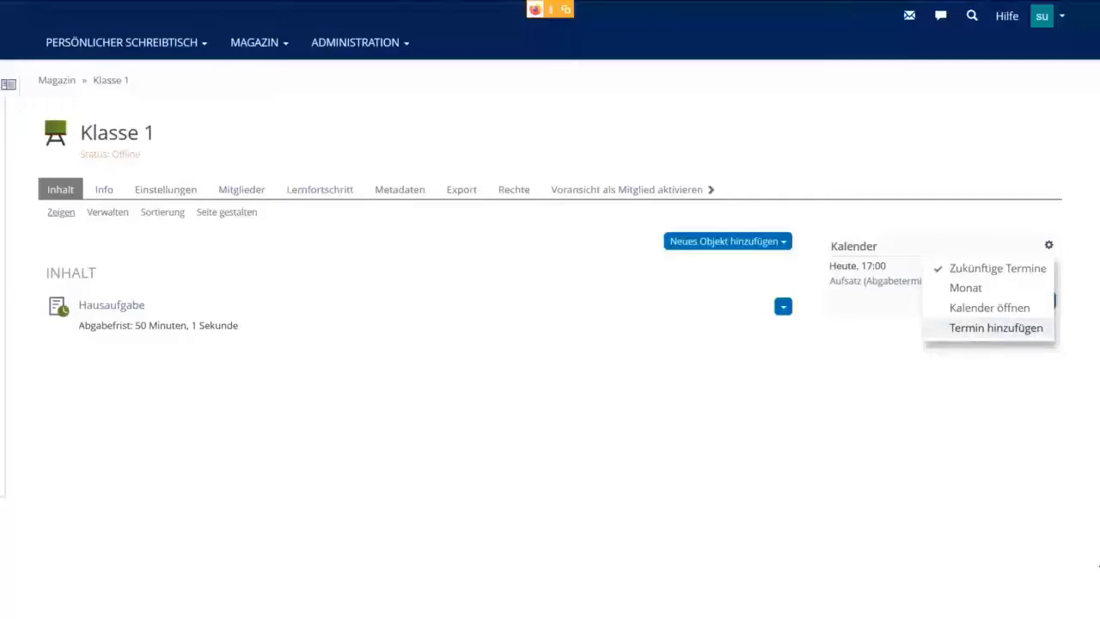
left_click(727, 241)
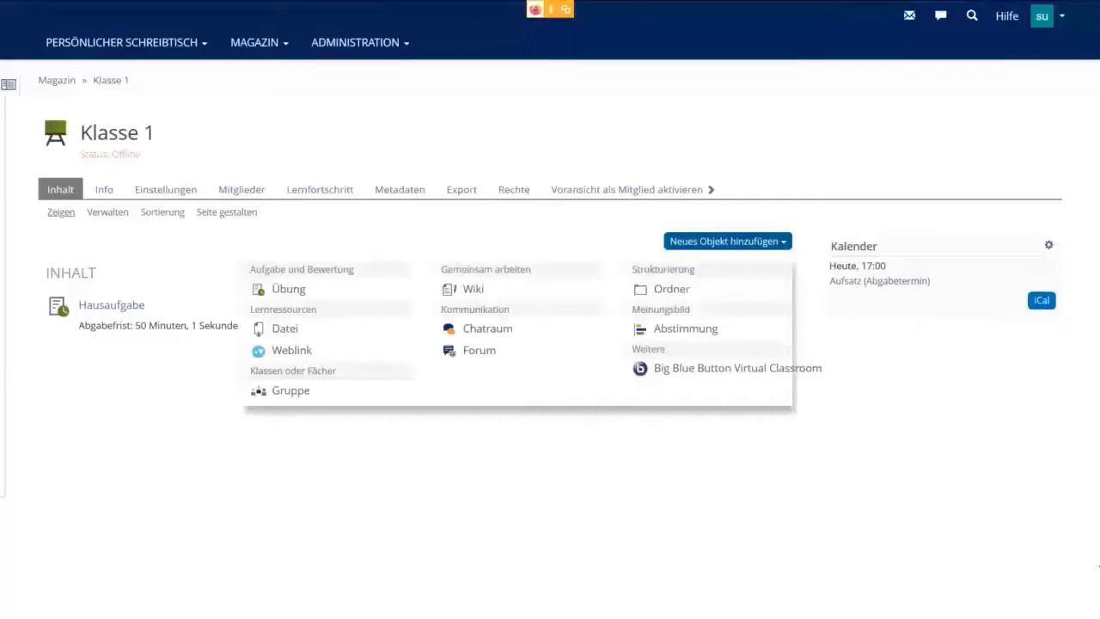
left_click(1099, 567)
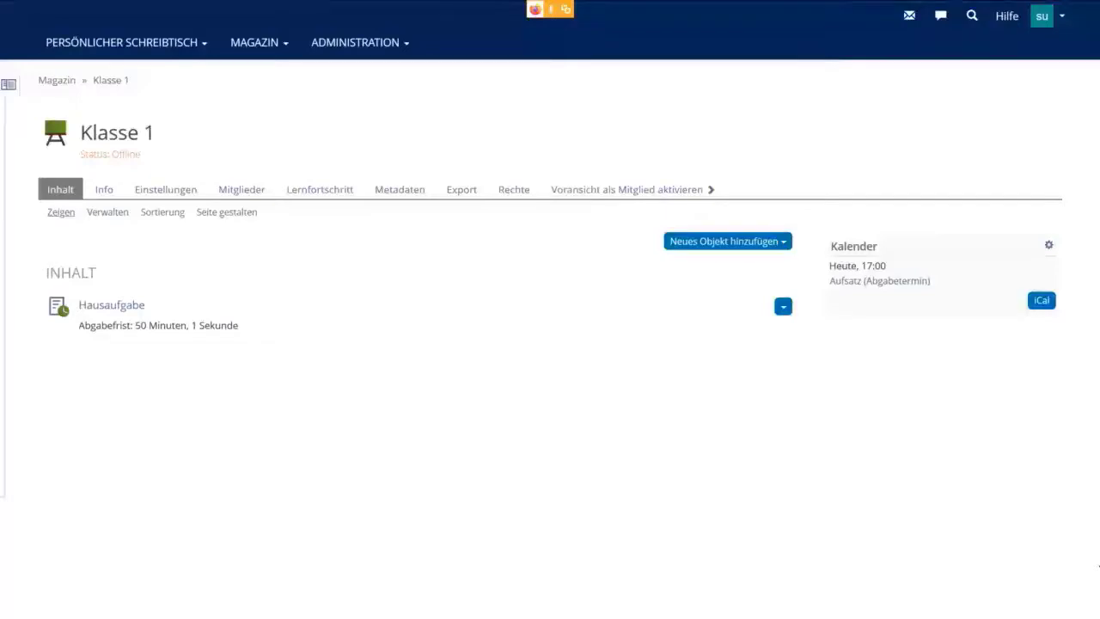
left_click(1049, 245)
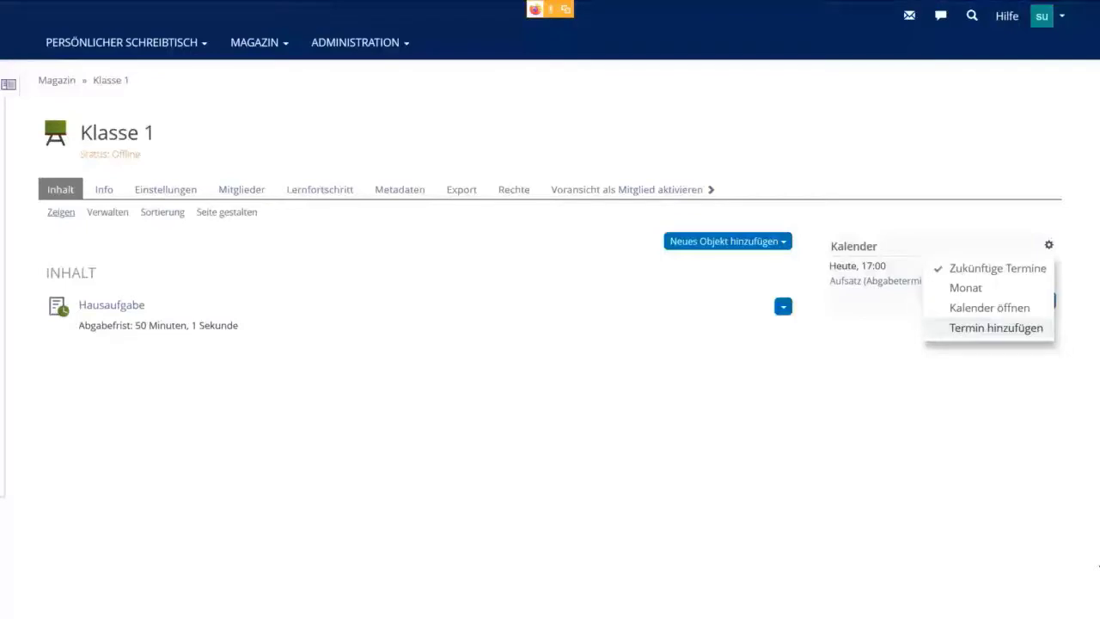
key("Escape")
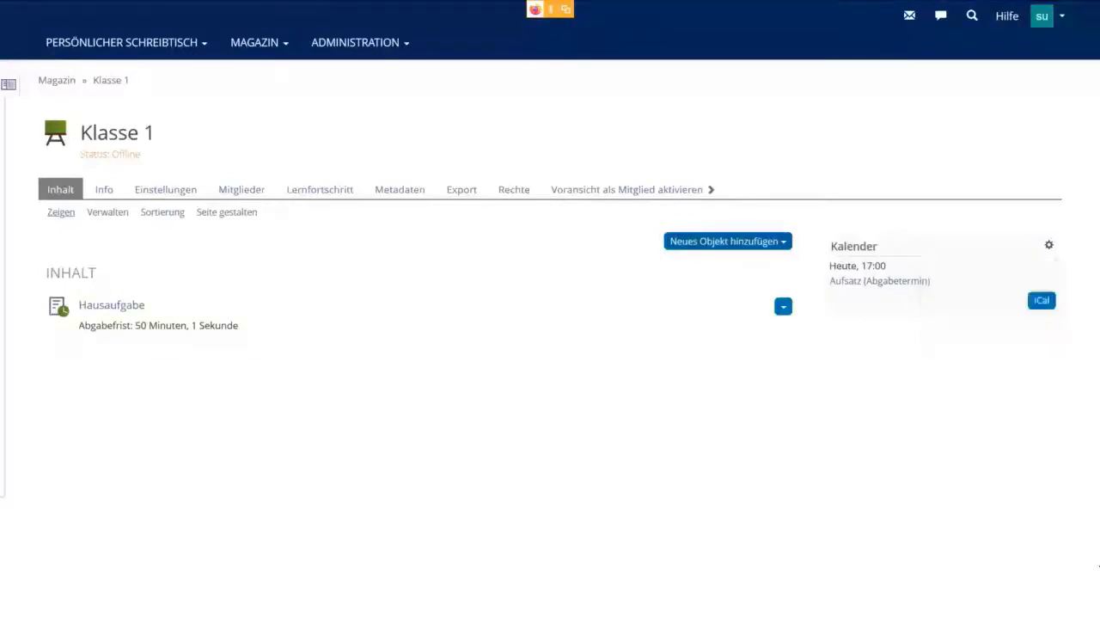
Start adding files to Klasse 1 and select Arbeitsblatt_1 and Arbeitsblatt_2 from the Arbeitsblätter folder.
left_click(728, 241)
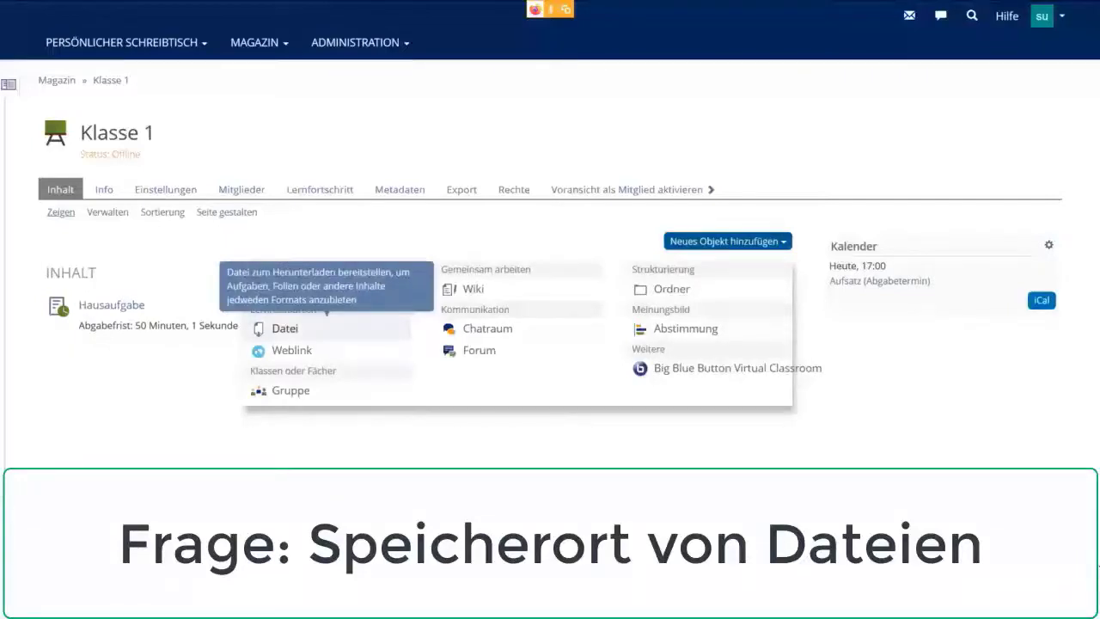
left_click(285, 328)
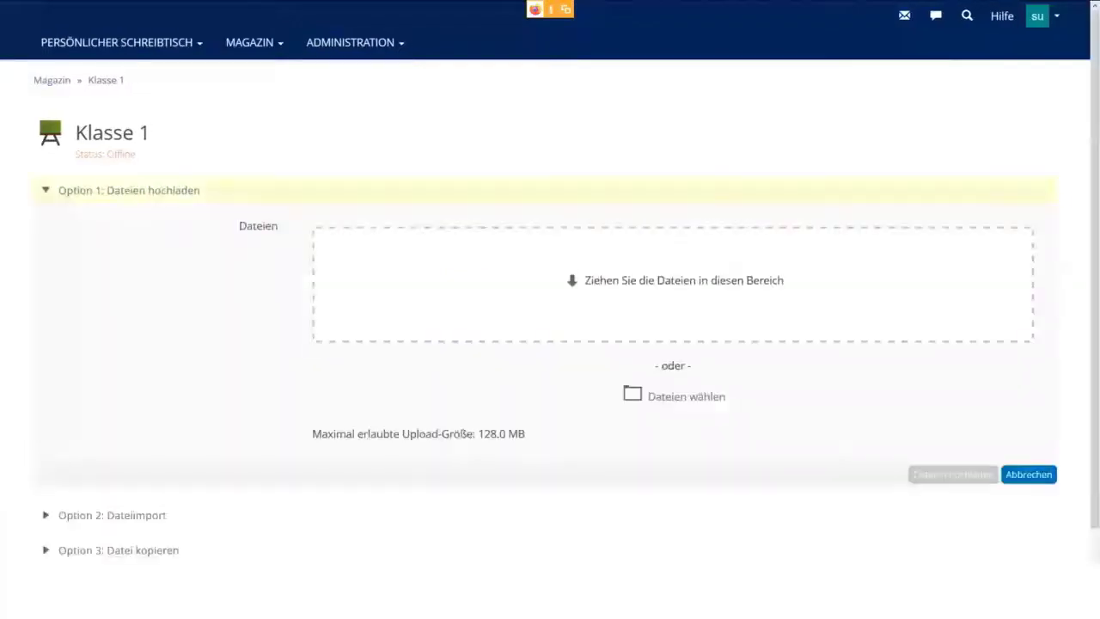
left_click(686, 396)
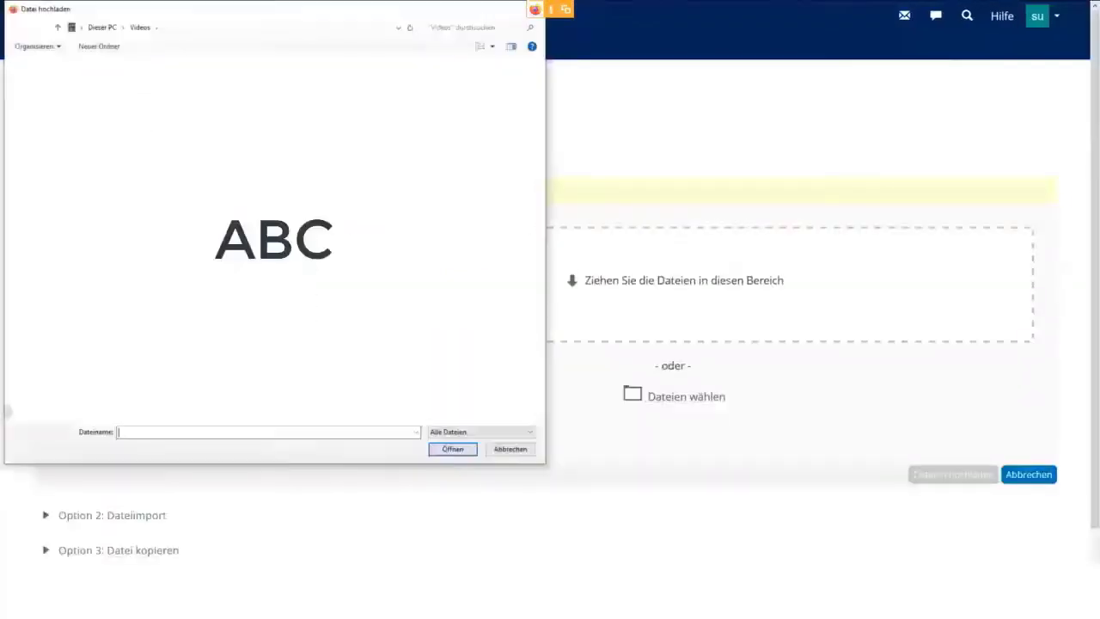
left_click(8, 89)
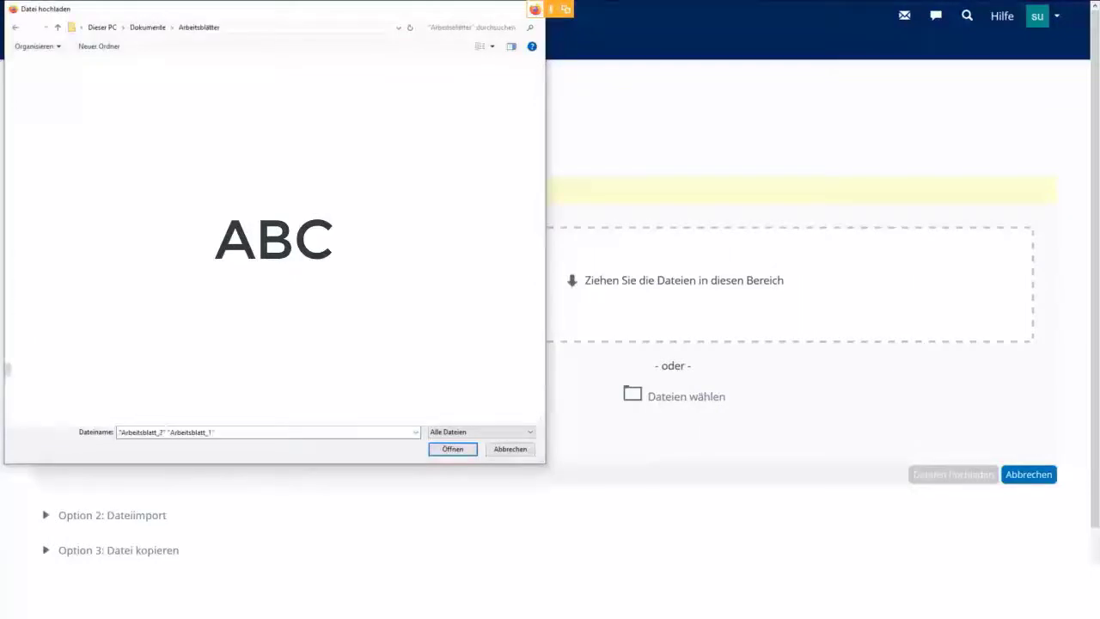
key("Return")
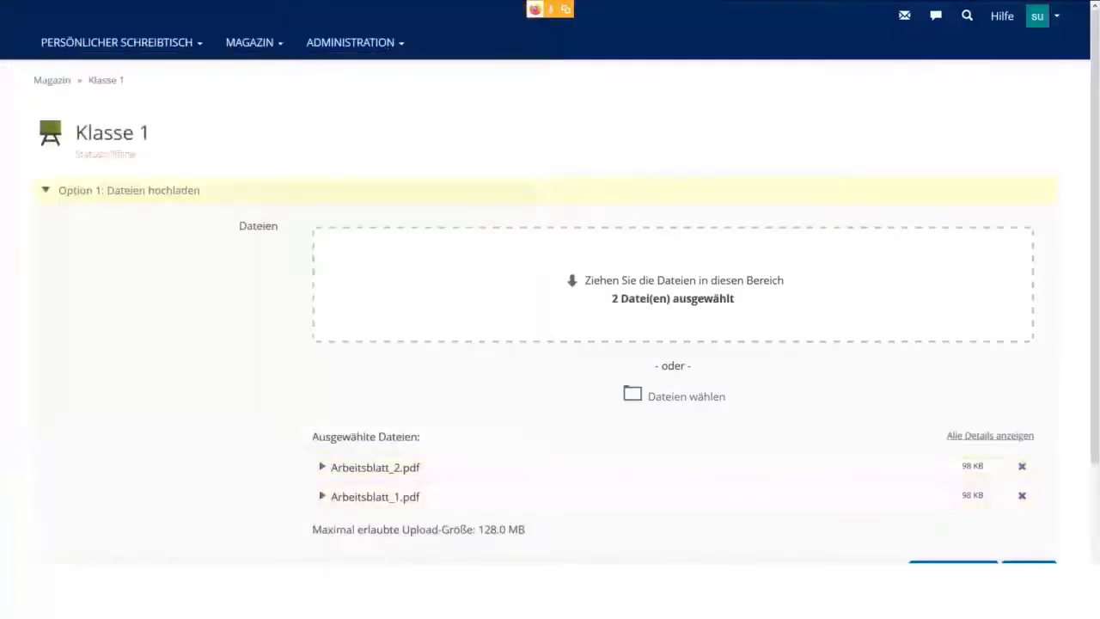
Show the title and description details of both selected worksheets and upload the files to the course.
left_click(990, 435)
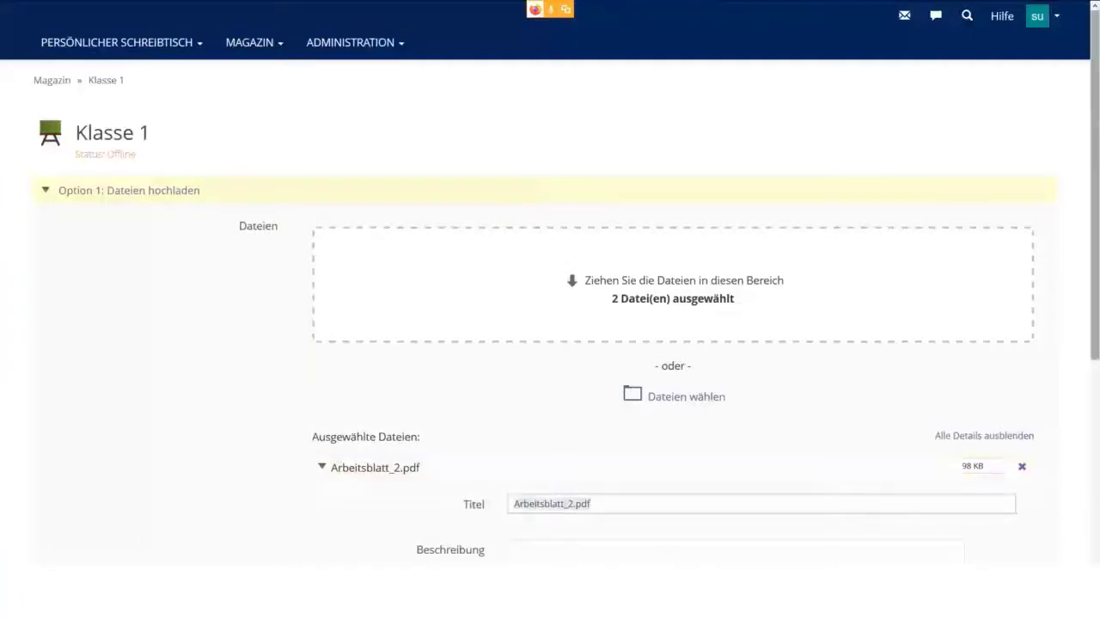
scroll(551, 310, "down", 4)
left_click_drag(1094, 363, 1094, 399)
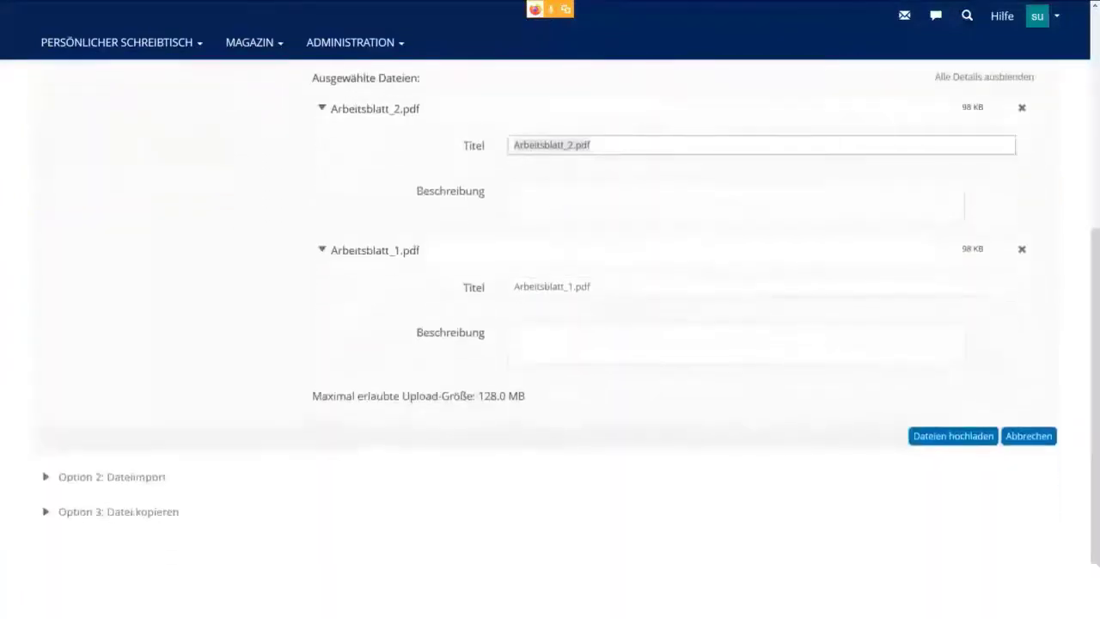
left_click(953, 435)
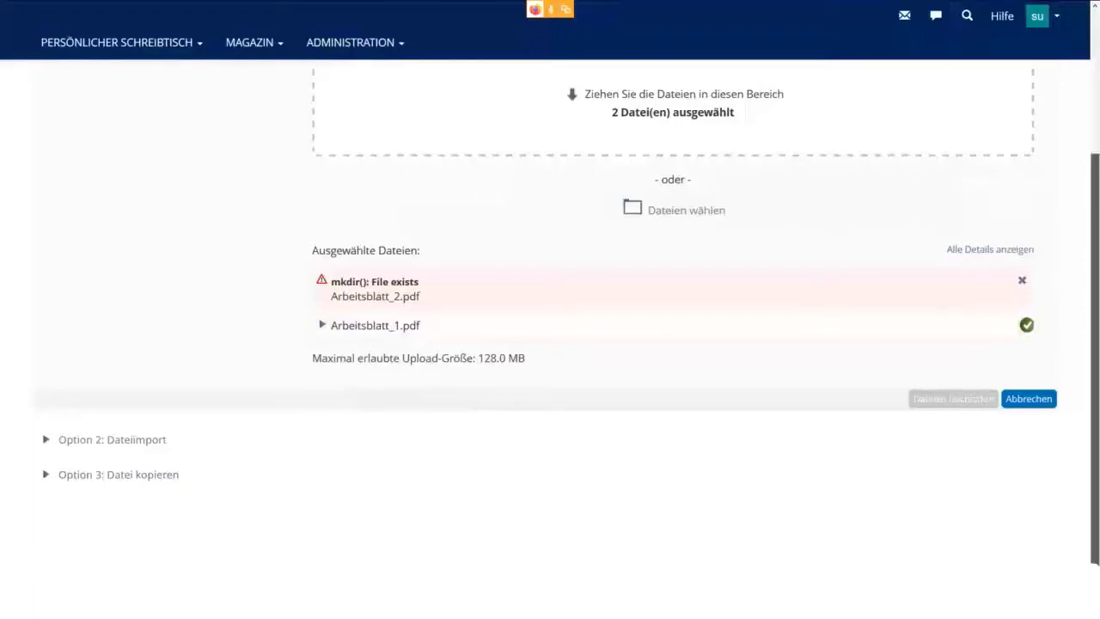
Return to the content of Klasse 1 and open the preview of Arbeitsblatt_1.
scroll(551, 343, "up", 3)
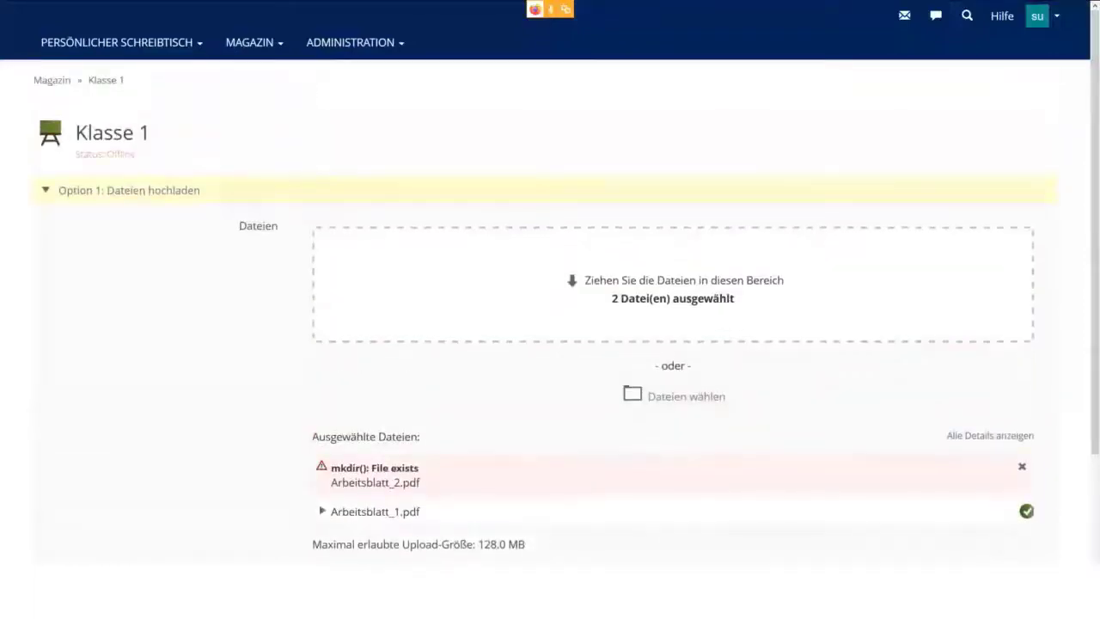
left_click(106, 80)
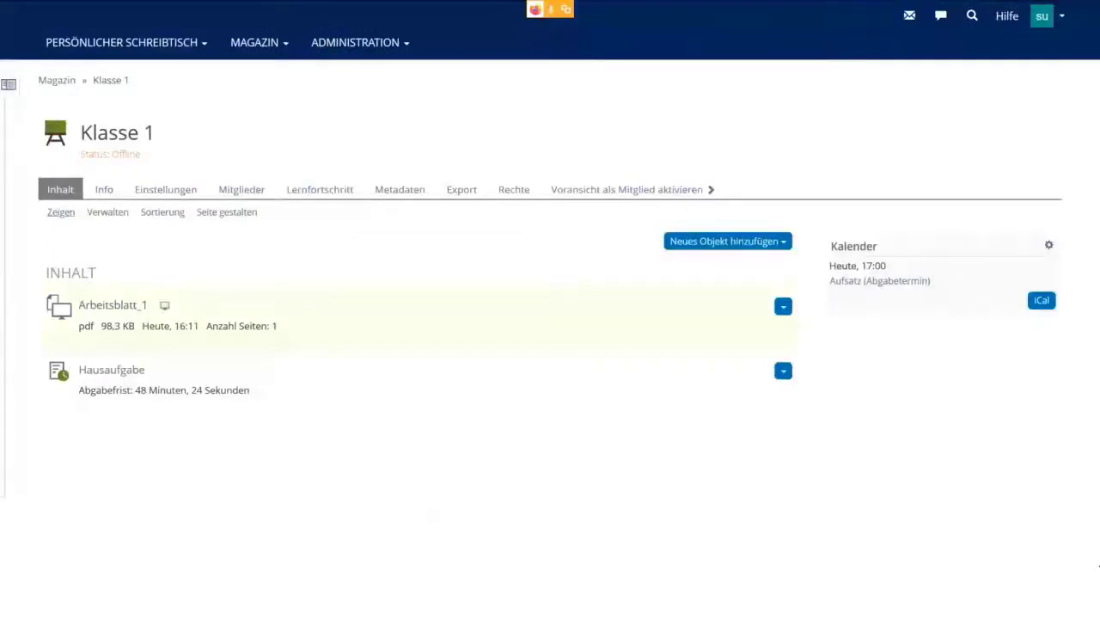
left_click_drag(280, 326, 188, 326)
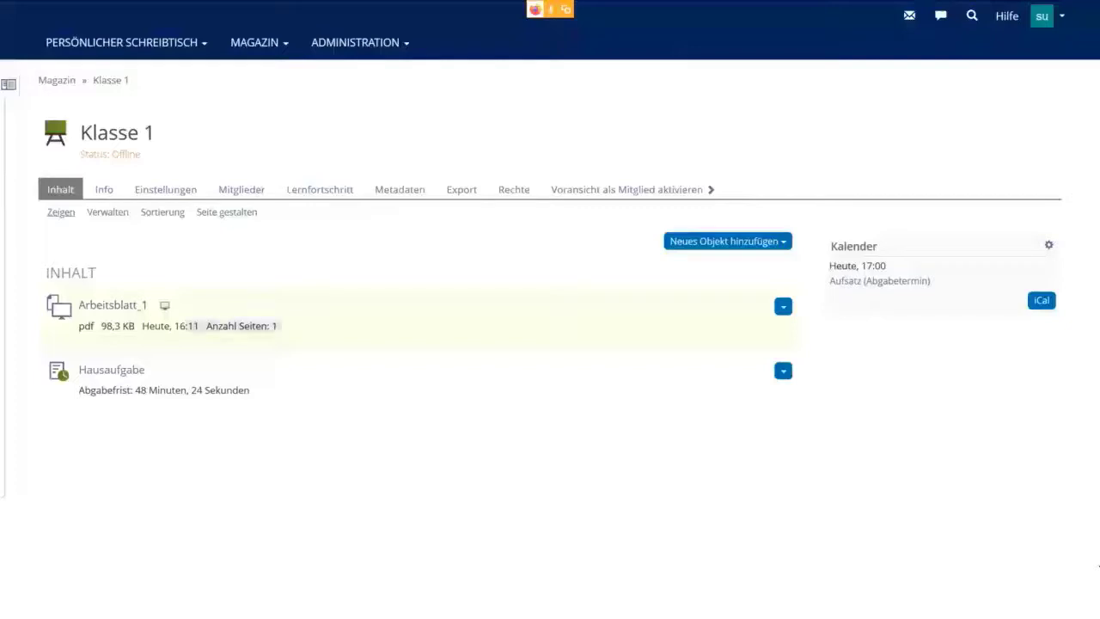
left_click(164, 306)
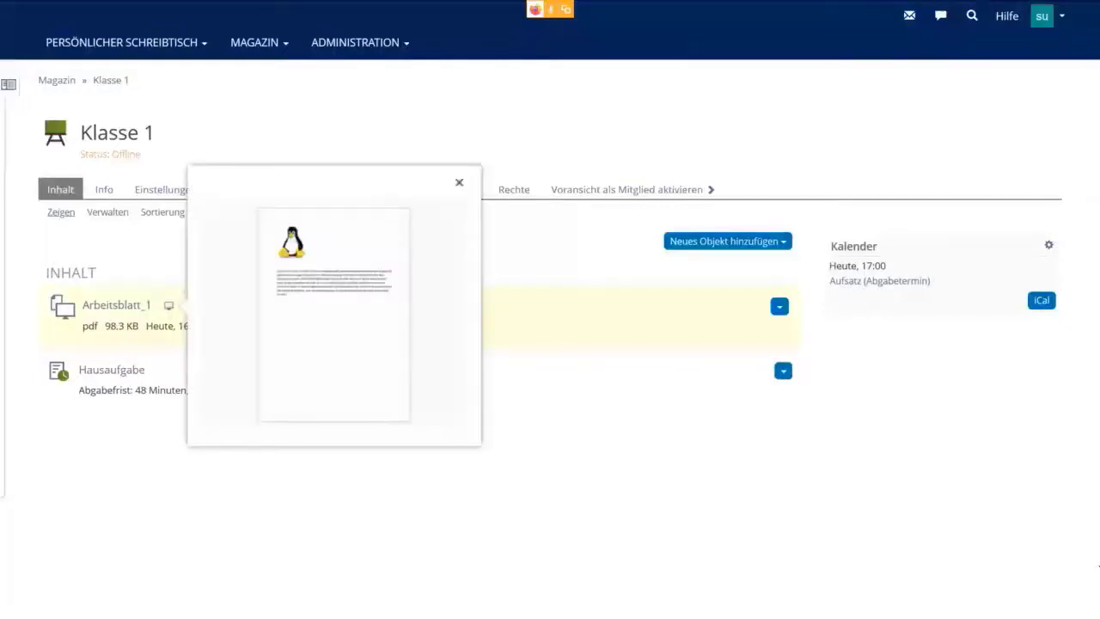
left_click(459, 183)
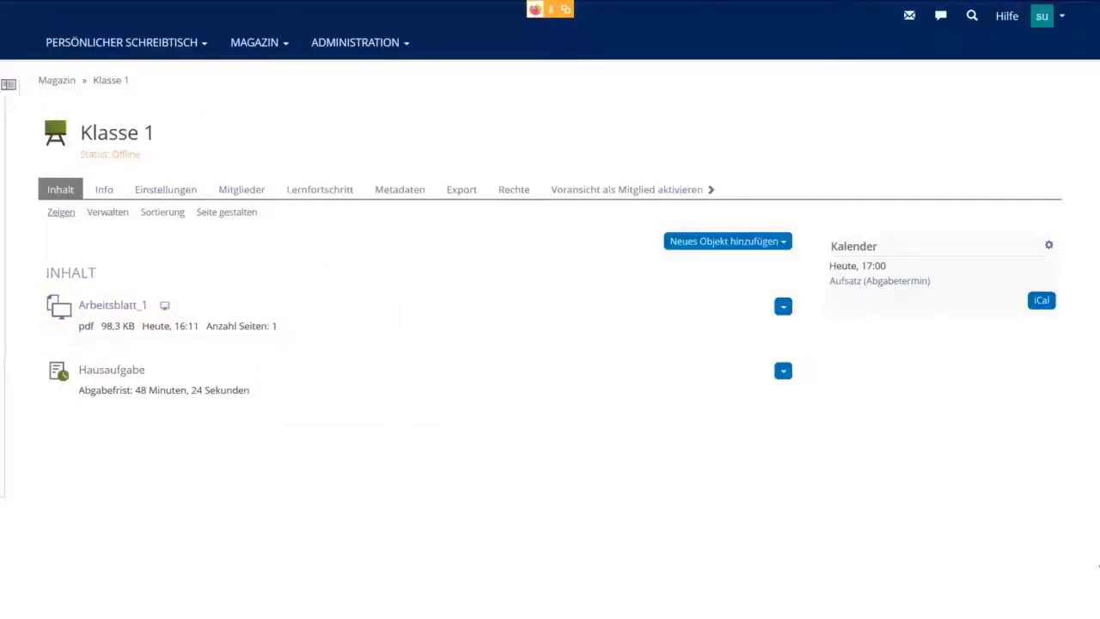
left_click(783, 306)
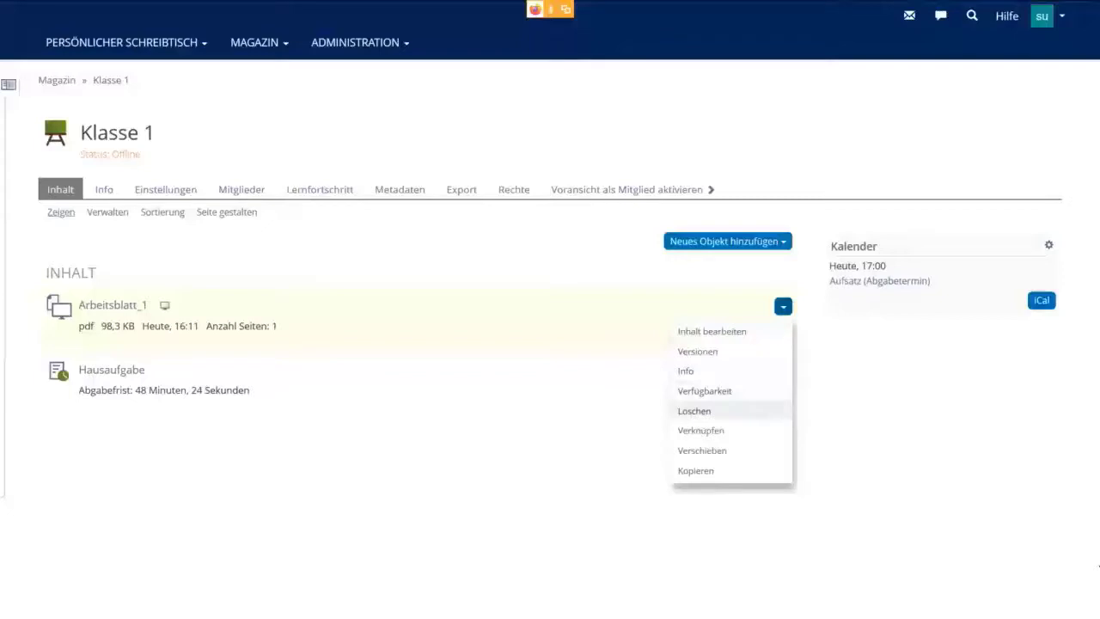
left_click(694, 411)
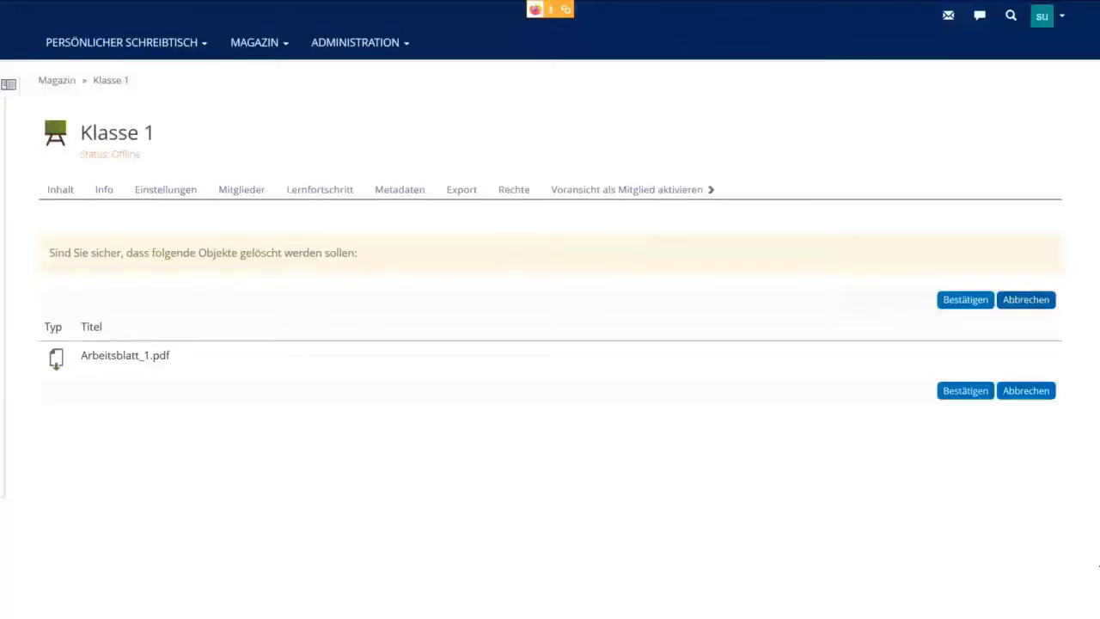
left_click(1026, 299)
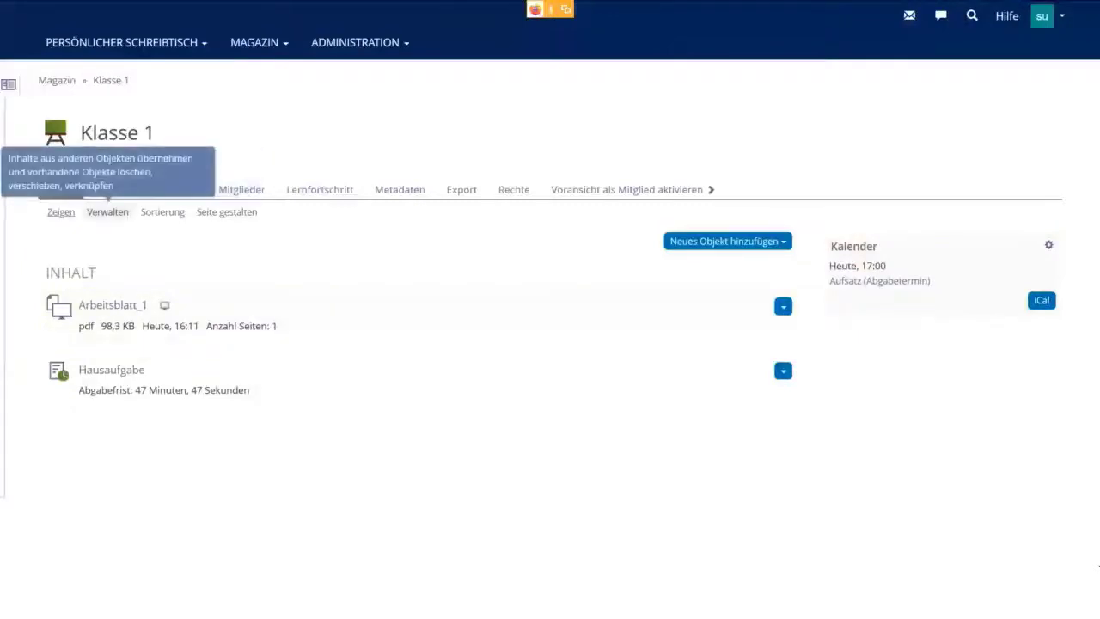
Use the content management view of Klasse 1 to select all objects and delete Arbeitsblatt_1 and Hausaufgabe together.
left_click(108, 211)
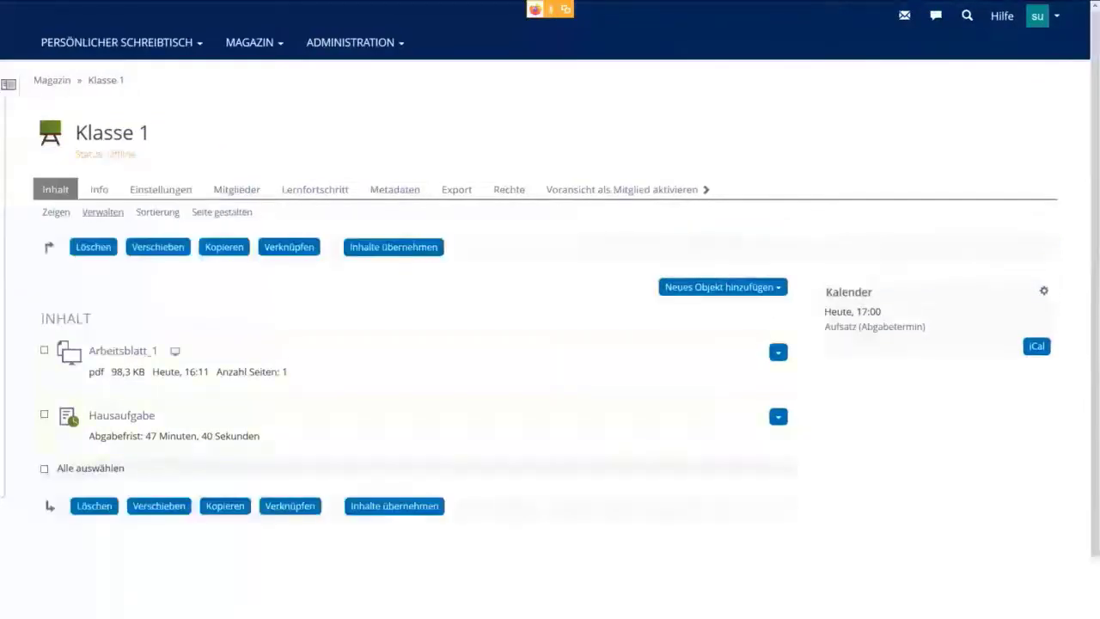
left_click(44, 468)
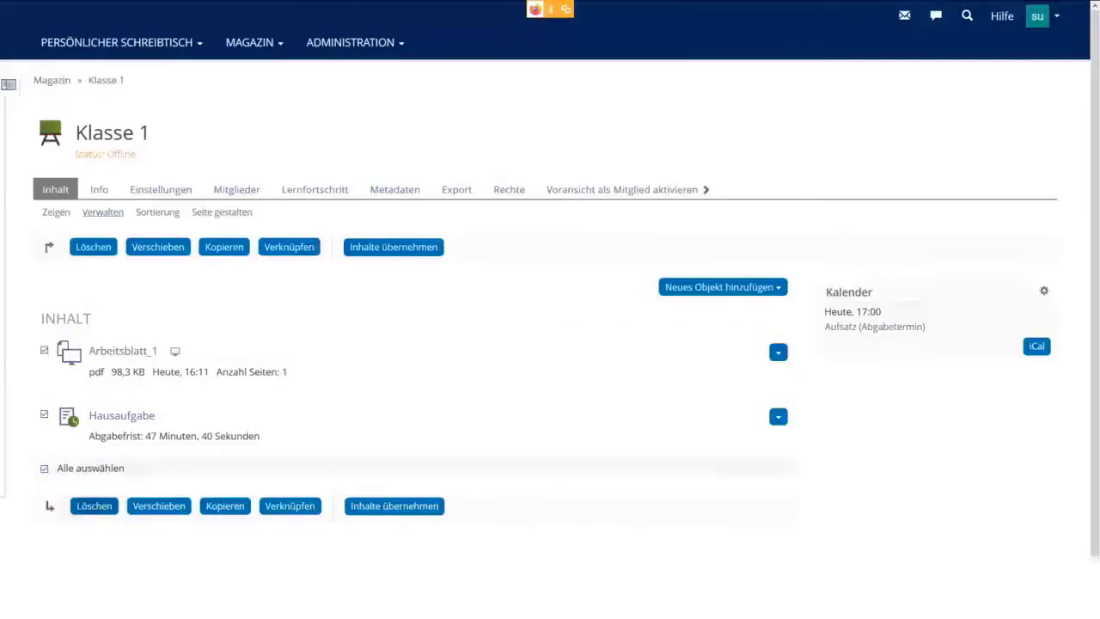
left_click(94, 505)
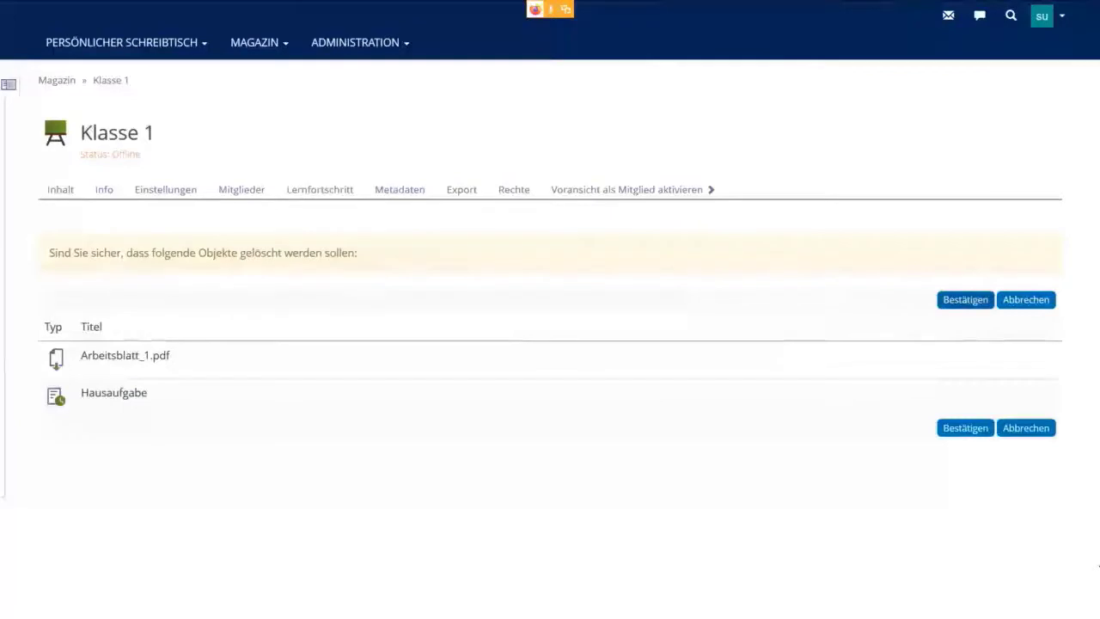
left_click(965, 299)
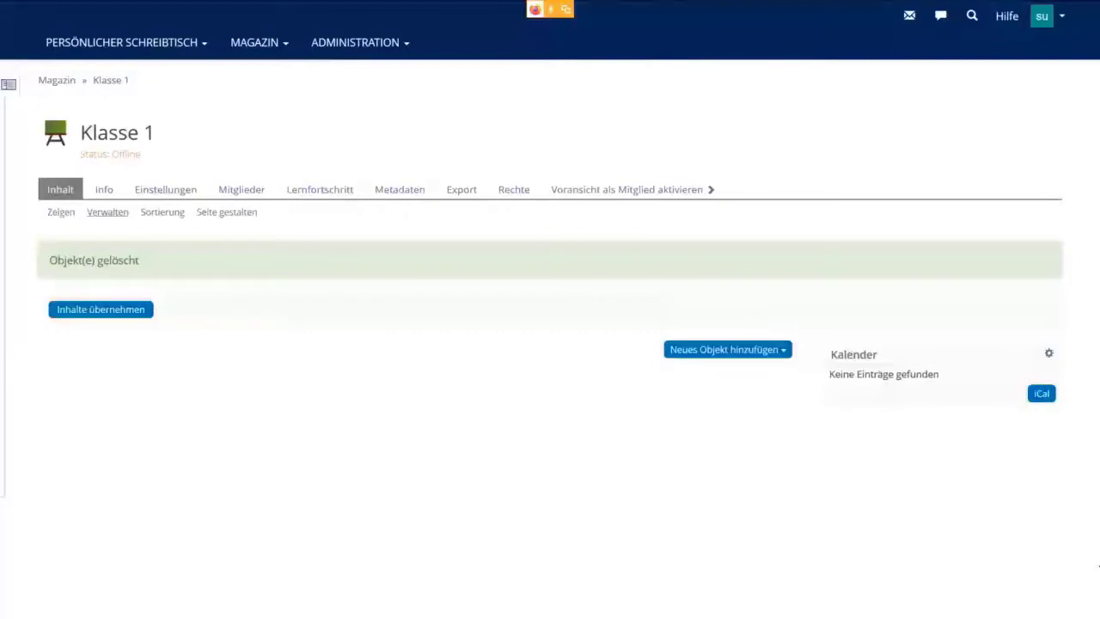
Open the Papierkorb of Klasse 1 through the repository administration and inspect the actions available for deleted objects.
left_click(360, 42)
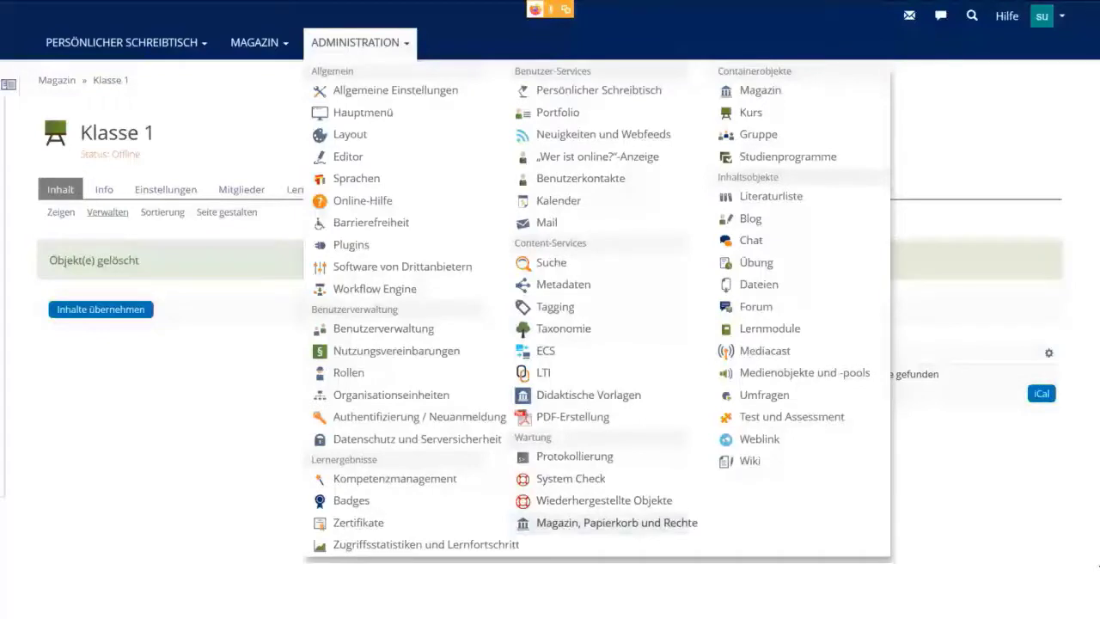
left_click(616, 523)
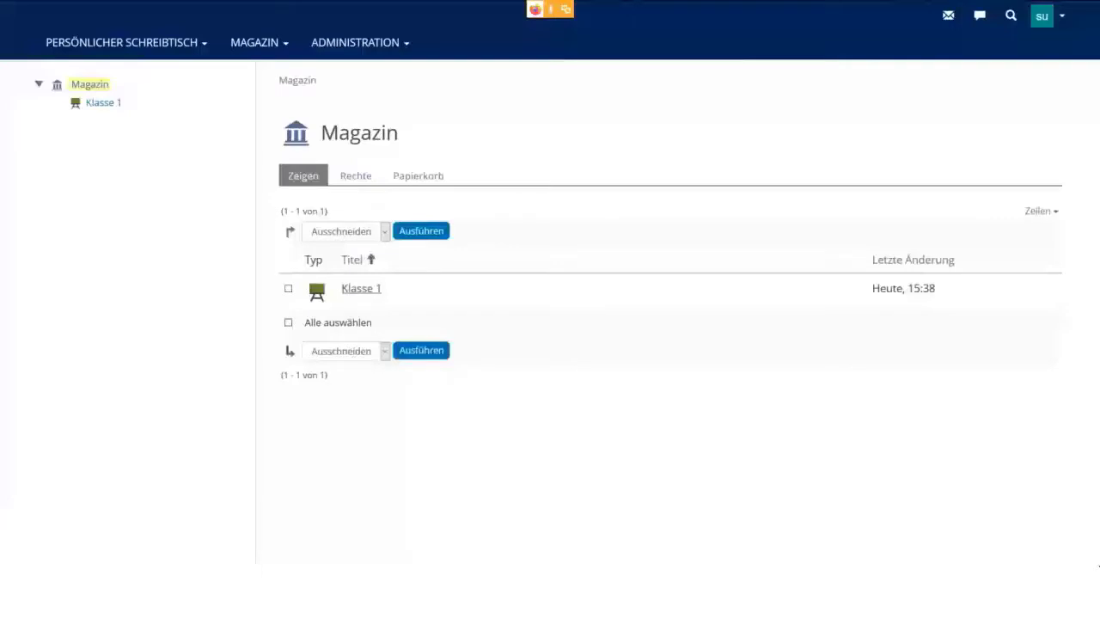
left_click(361, 288)
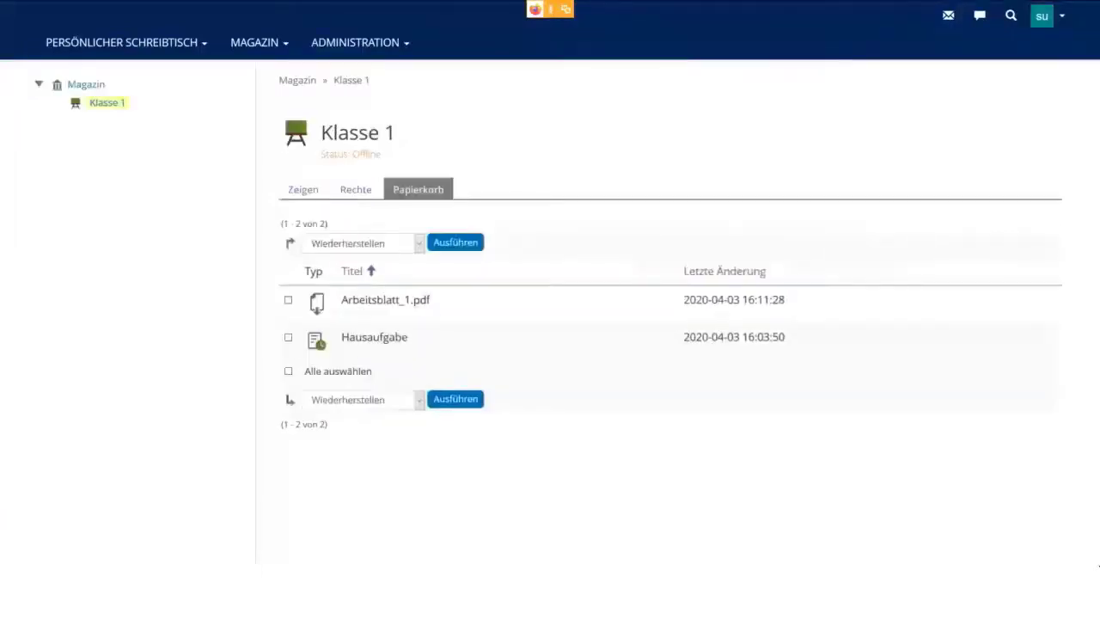
left_click(363, 400)
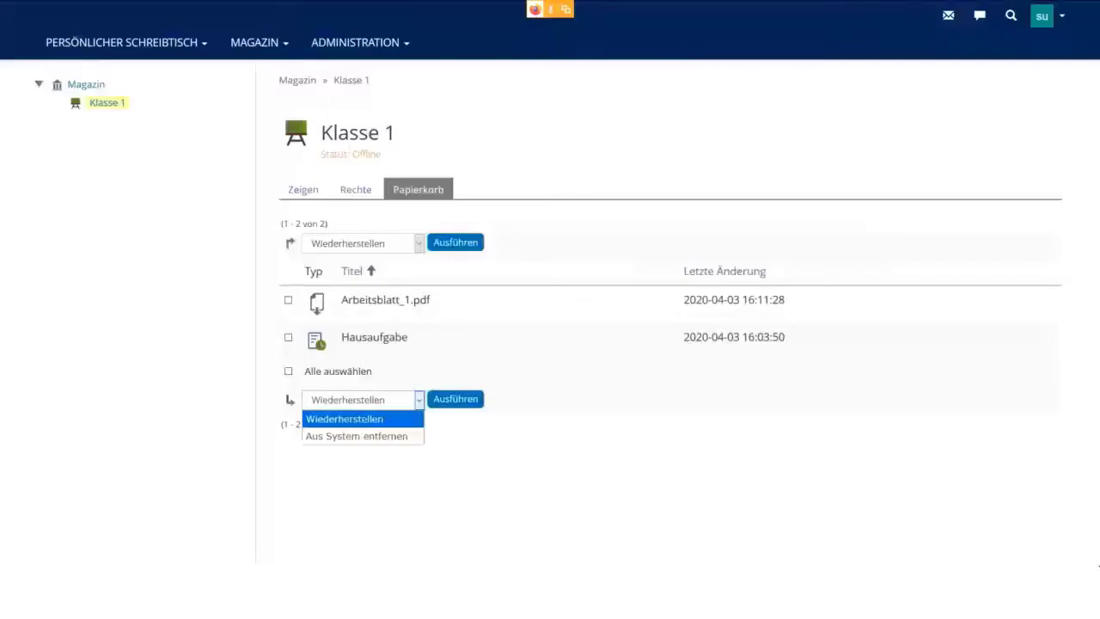
key("Down")
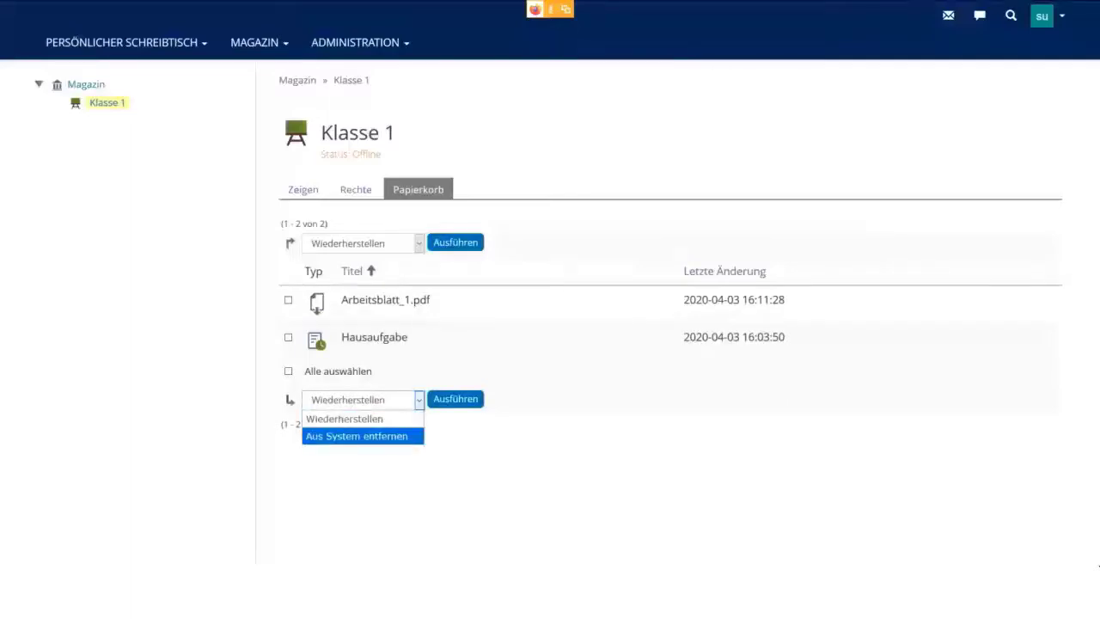
key("Up")
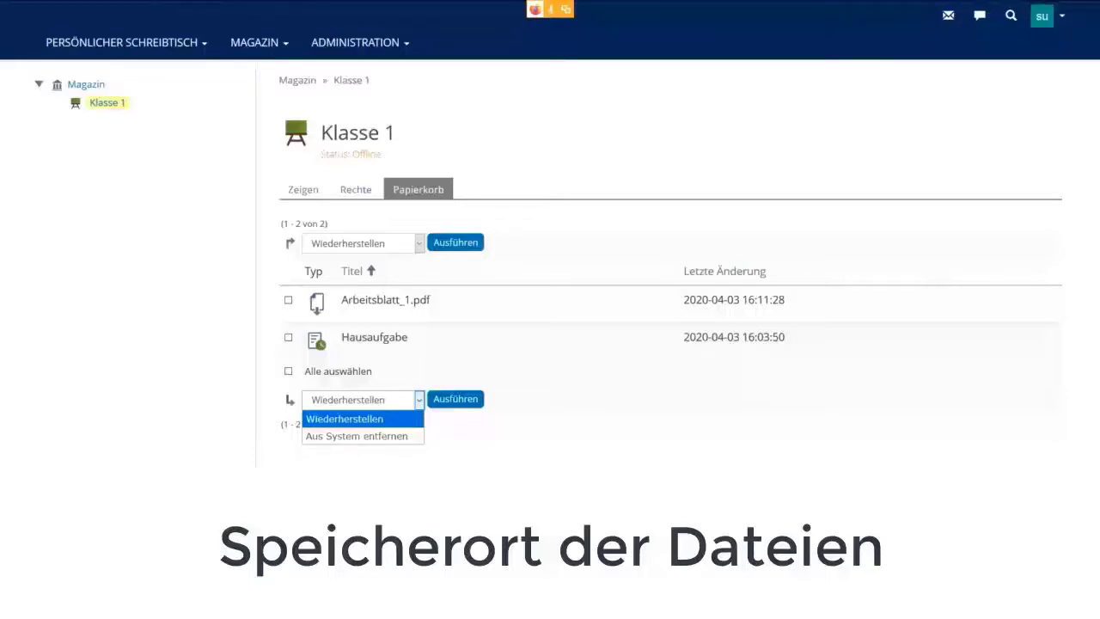
Find the Papierkorb leeren job among the Cron-Jobs in the general administration settings.
left_click(360, 42)
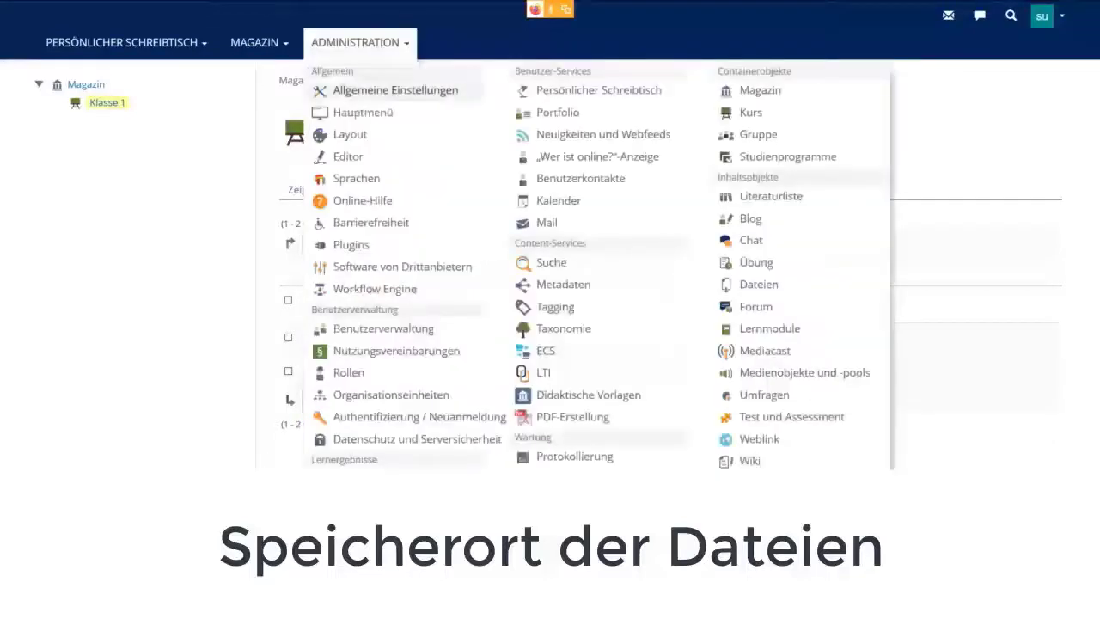
left_click(293, 105)
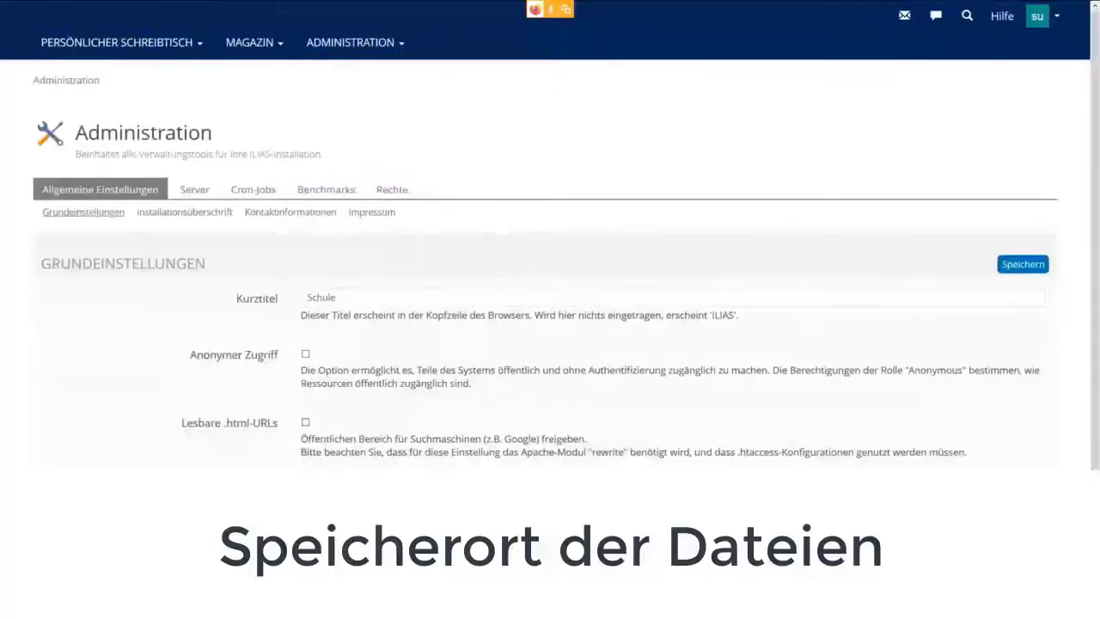
left_click(253, 189)
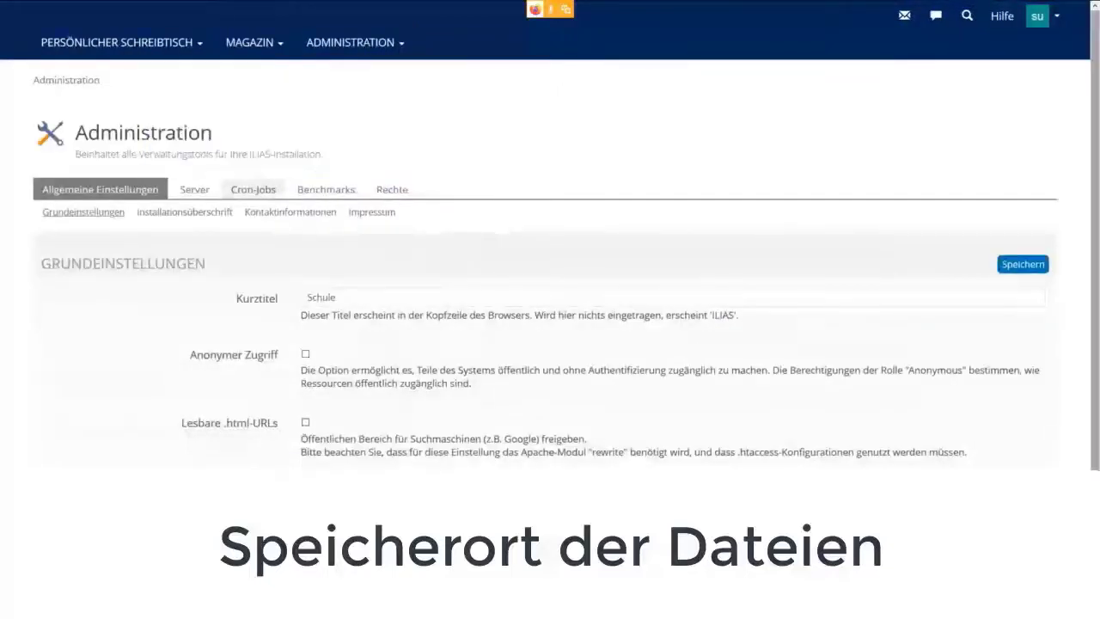
scroll(550, 266, "down", 10)
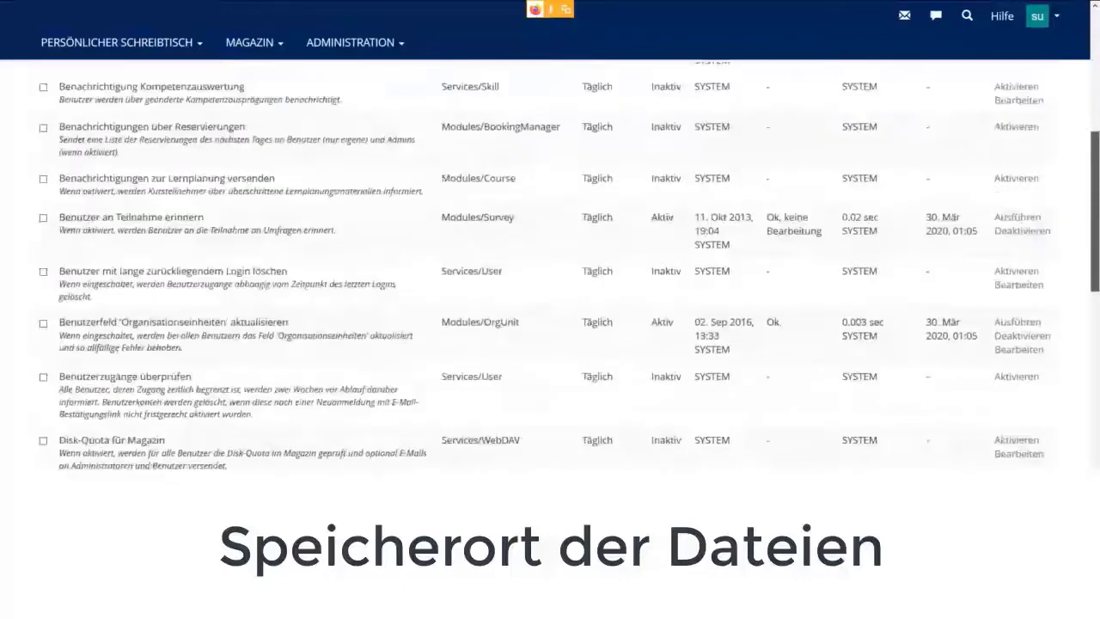
scroll(550, 266, "down", 10)
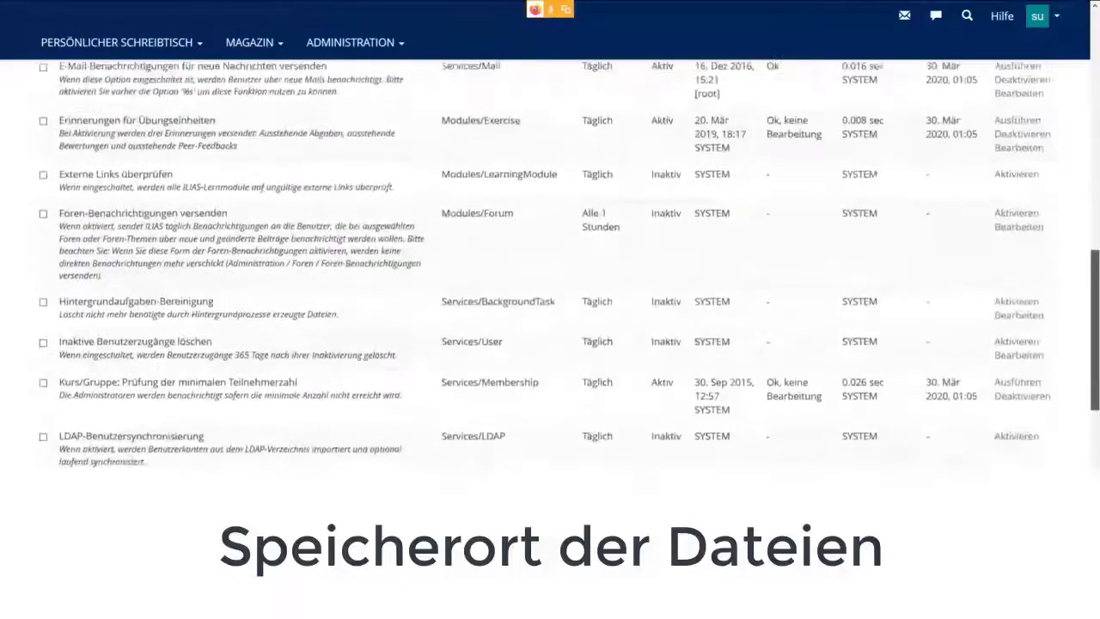
scroll(550, 267, "down", 5)
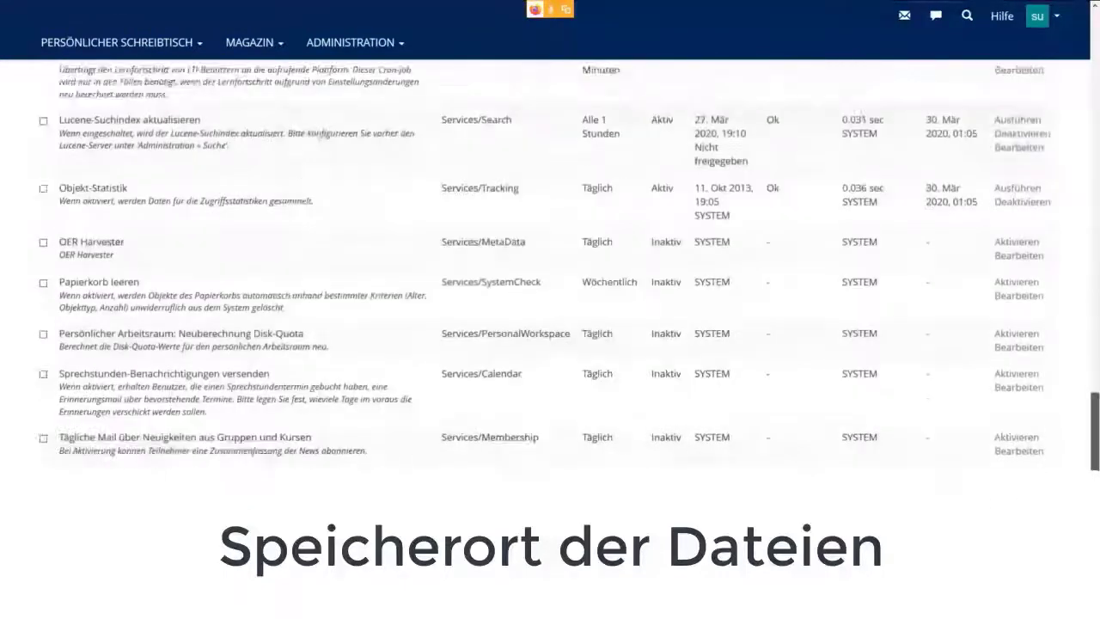
left_click_drag(140, 243, 59, 242)
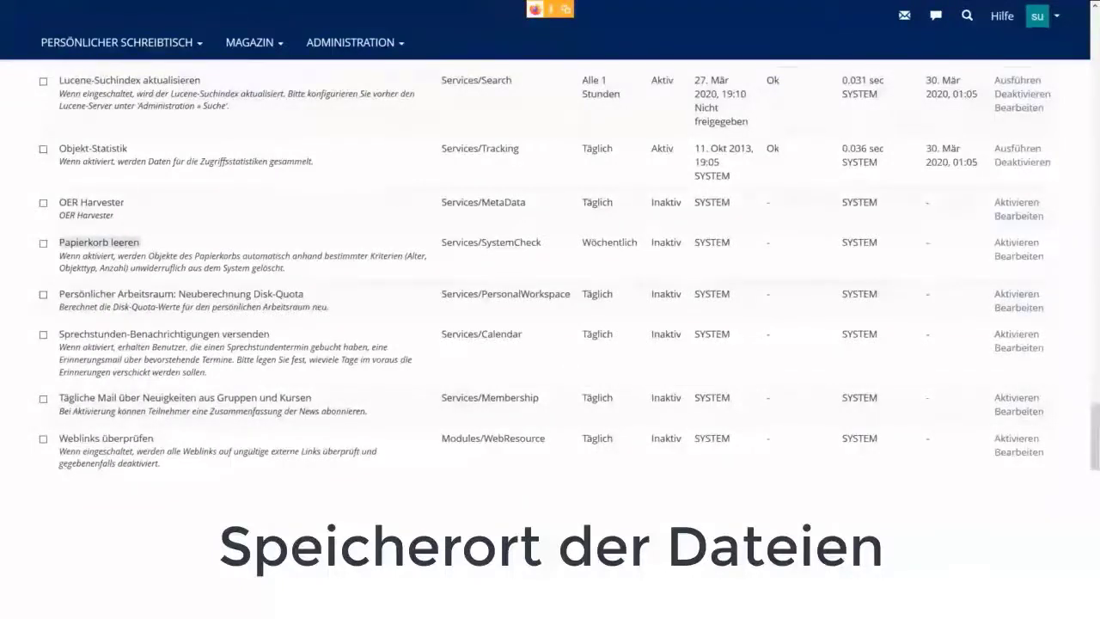
Try an age limit of 30 days in the settings of the Papierkorb leeren cron job and discard the entry.
left_click(1019, 256)
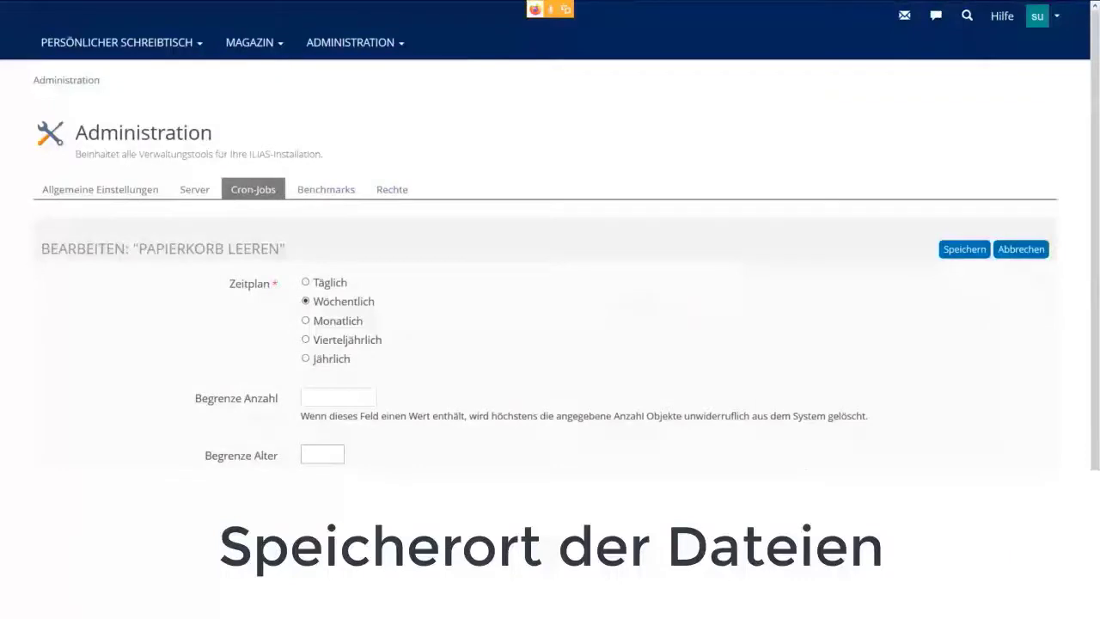
type("30")
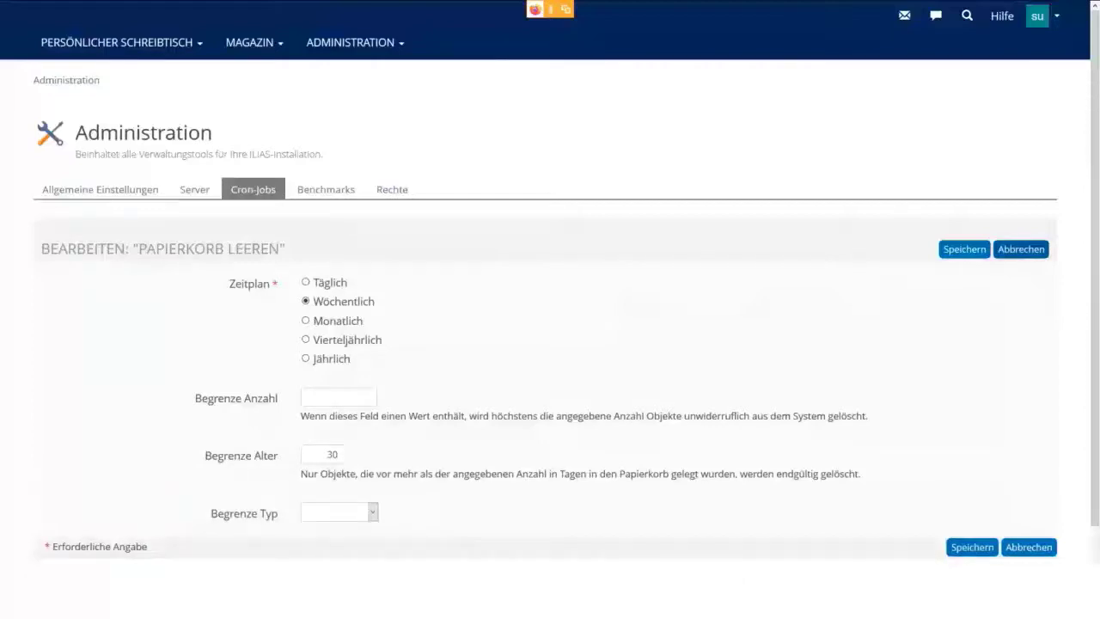
left_click(1022, 249)
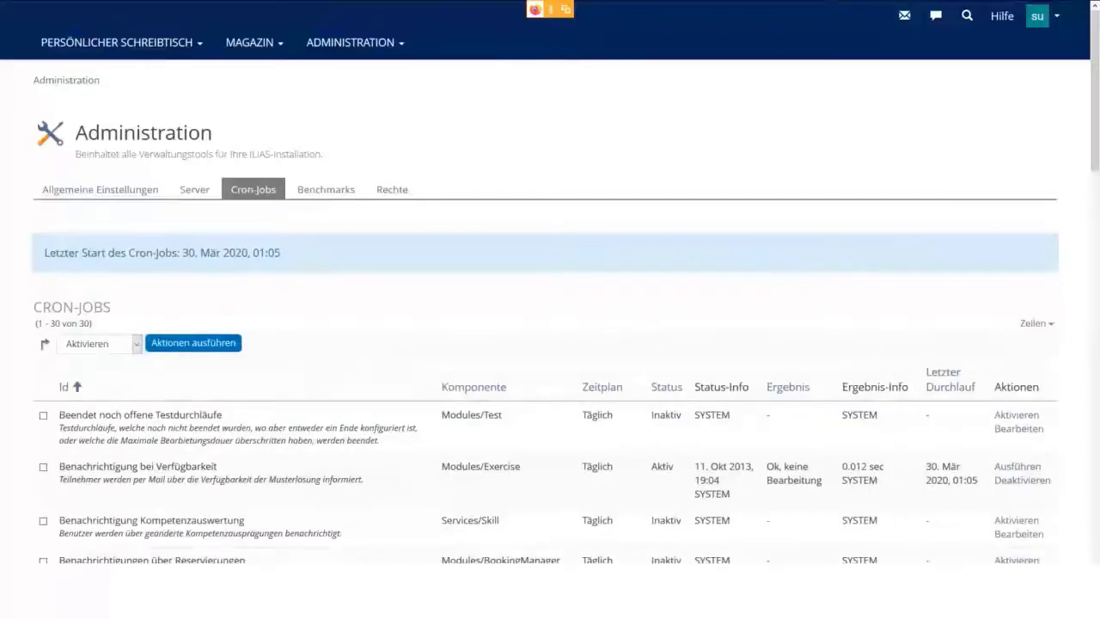
Return to the Papierkorb of Klasse 1 in the repository administration and restore Hausaufgabe.
left_click(253, 42)
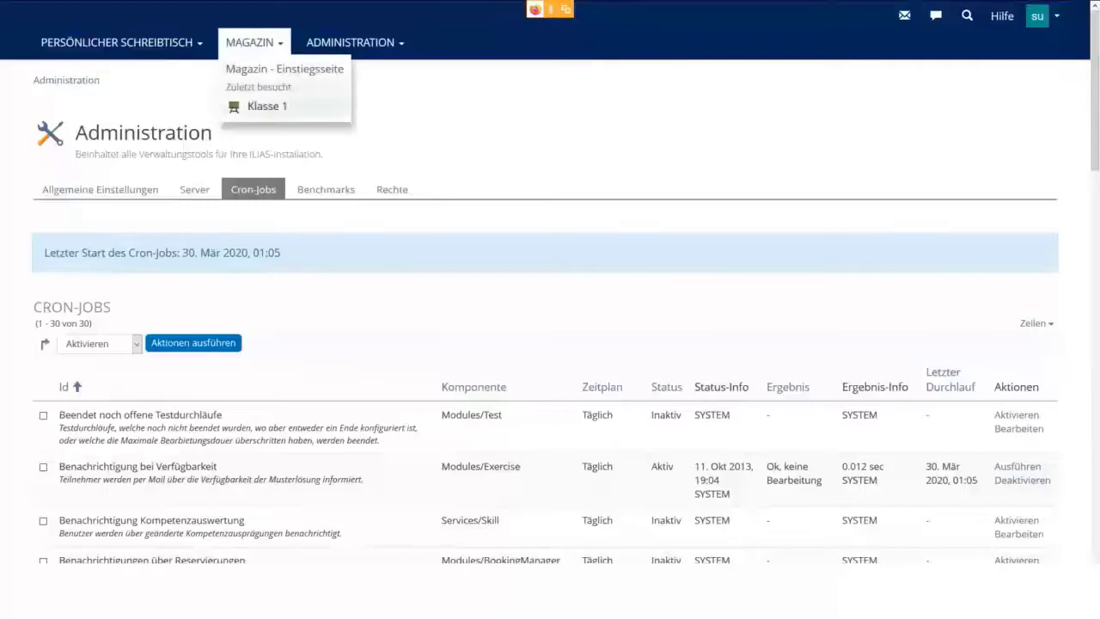
left_click(377, 43)
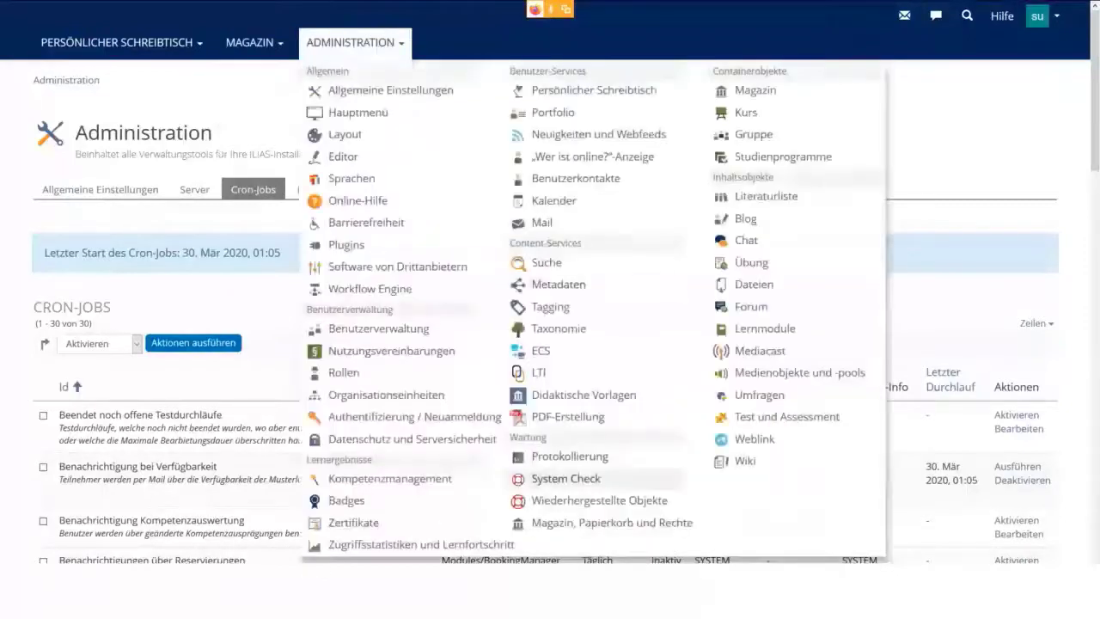
left_click(585, 522)
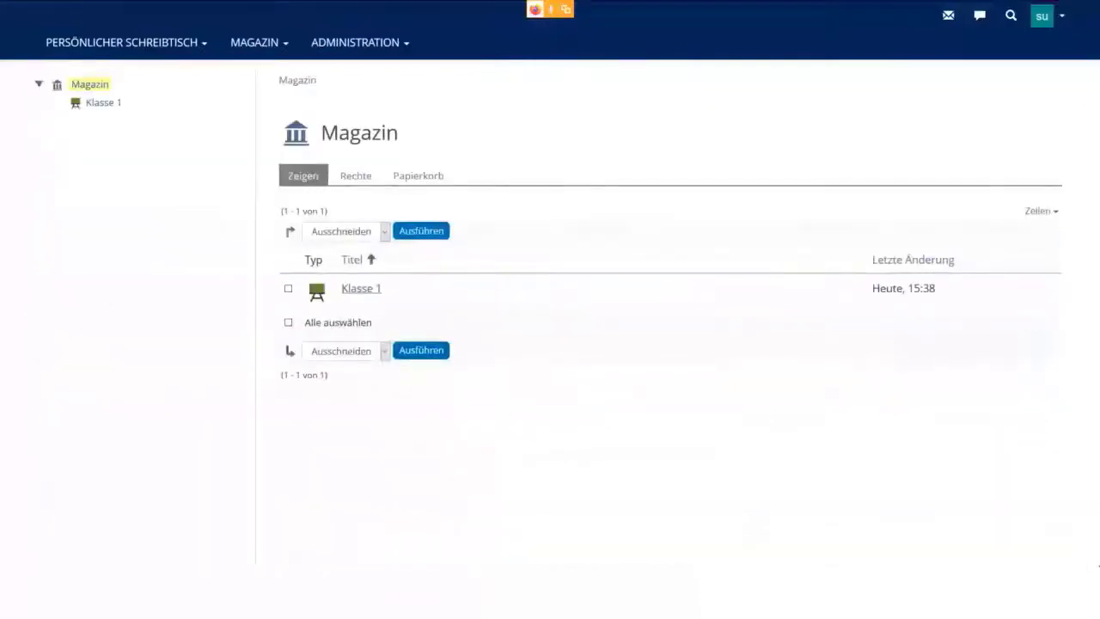
left_click(361, 288)
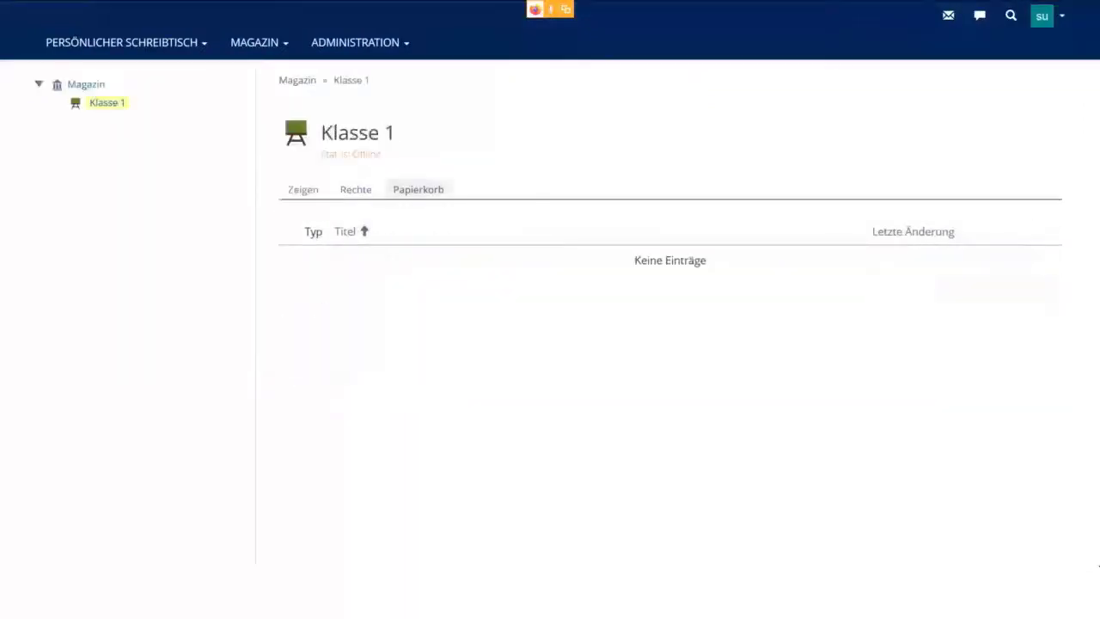
left_click(418, 190)
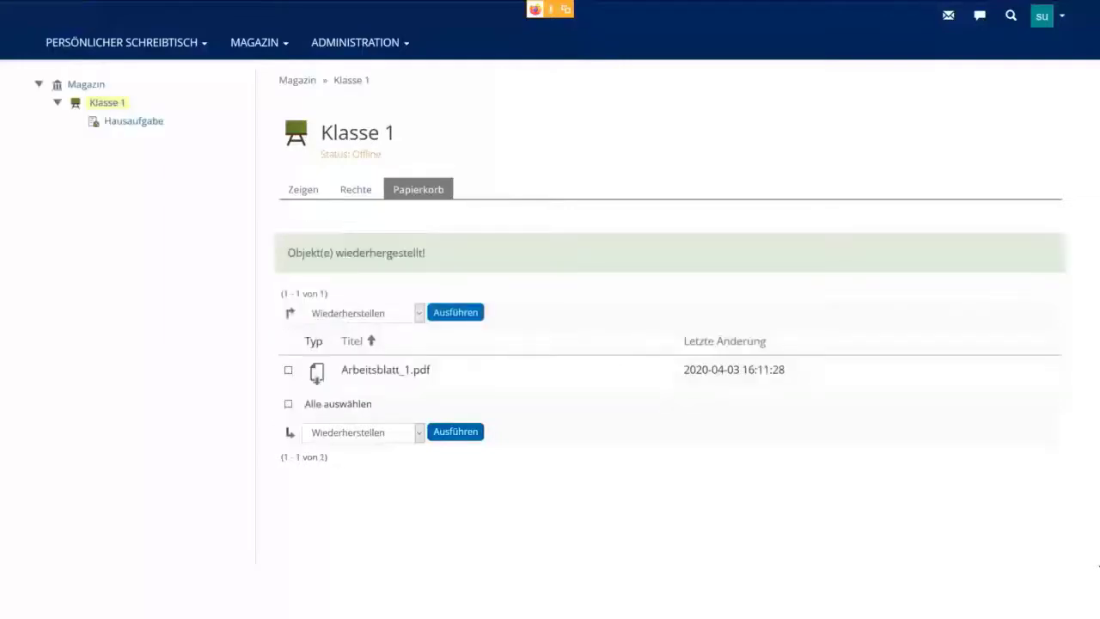
Open Hausaufgabe in Klasse 1 from the Magazin and review the Aufsatz assignment's instructions, files, schedule and submission section.
left_click(258, 42)
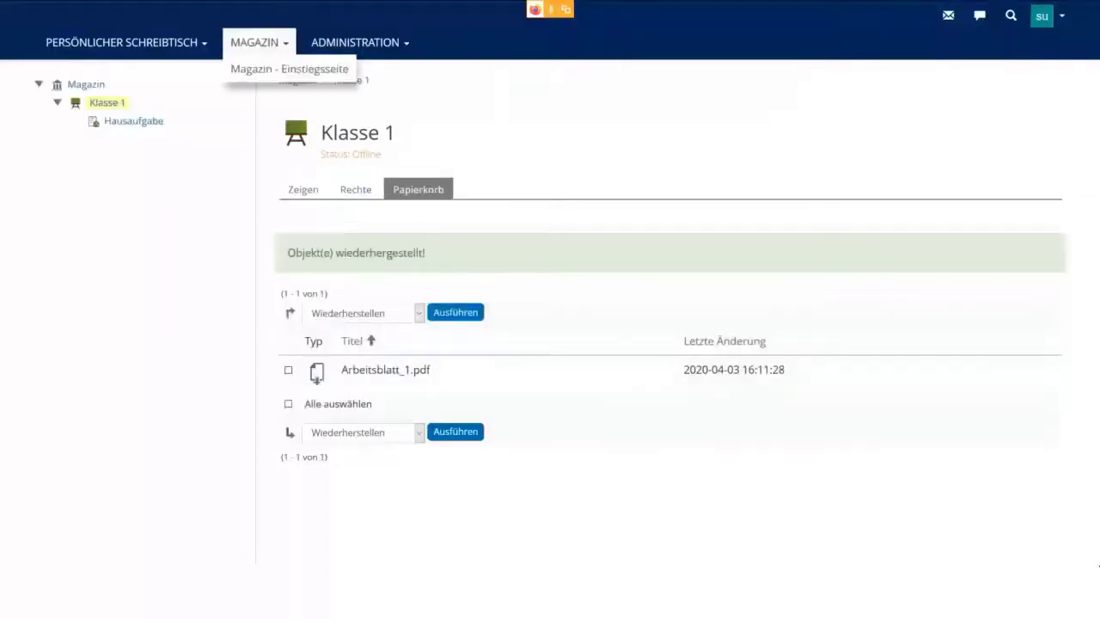
left_click(292, 69)
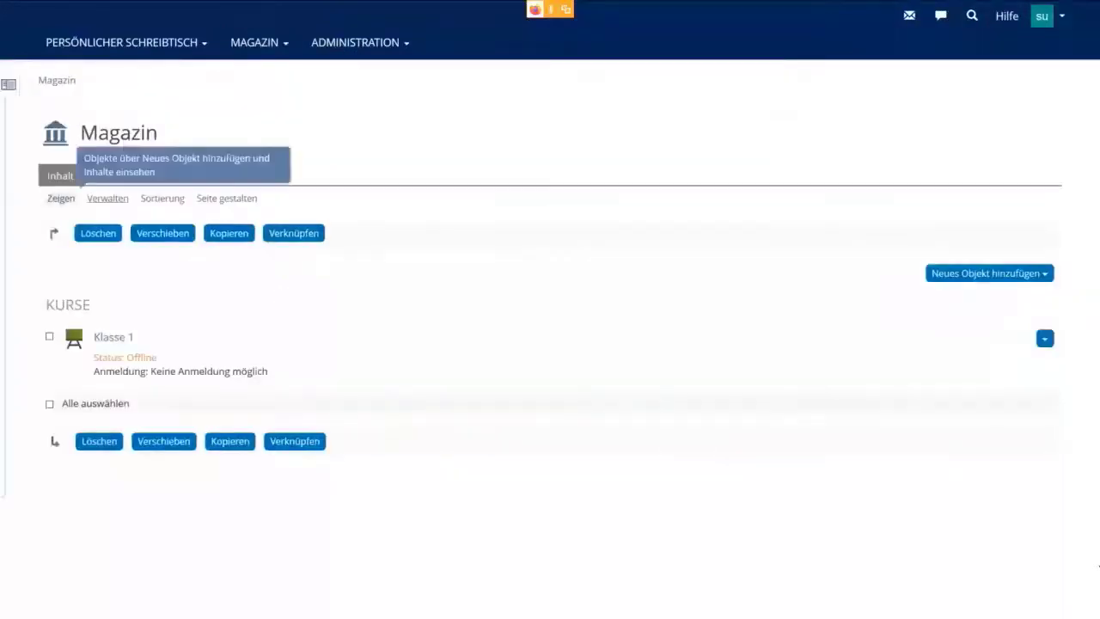
left_click(61, 198)
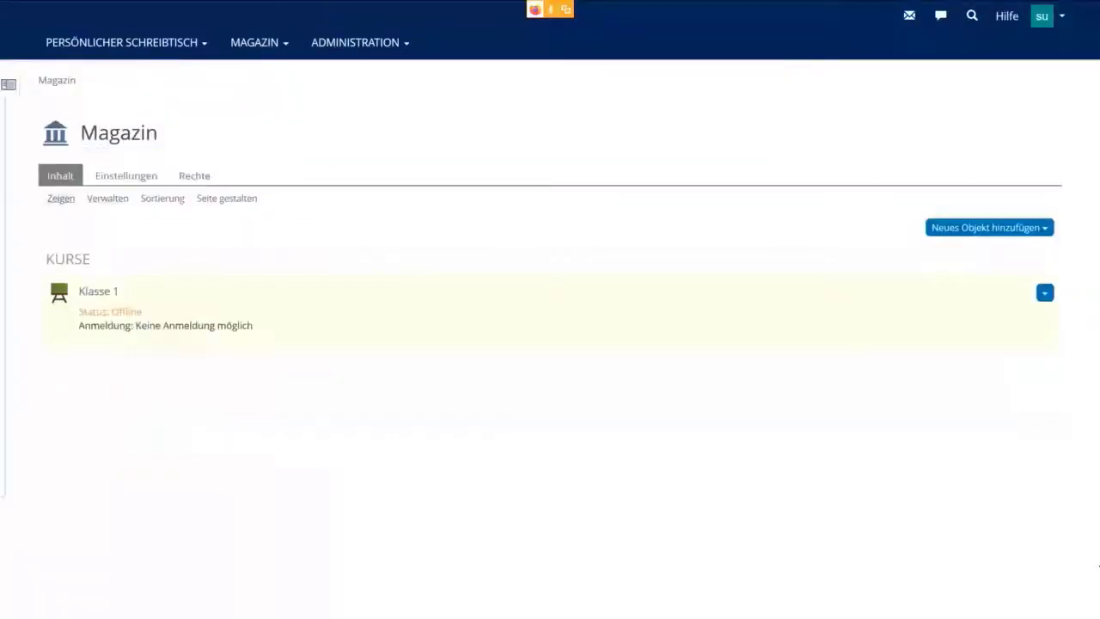
left_click(98, 290)
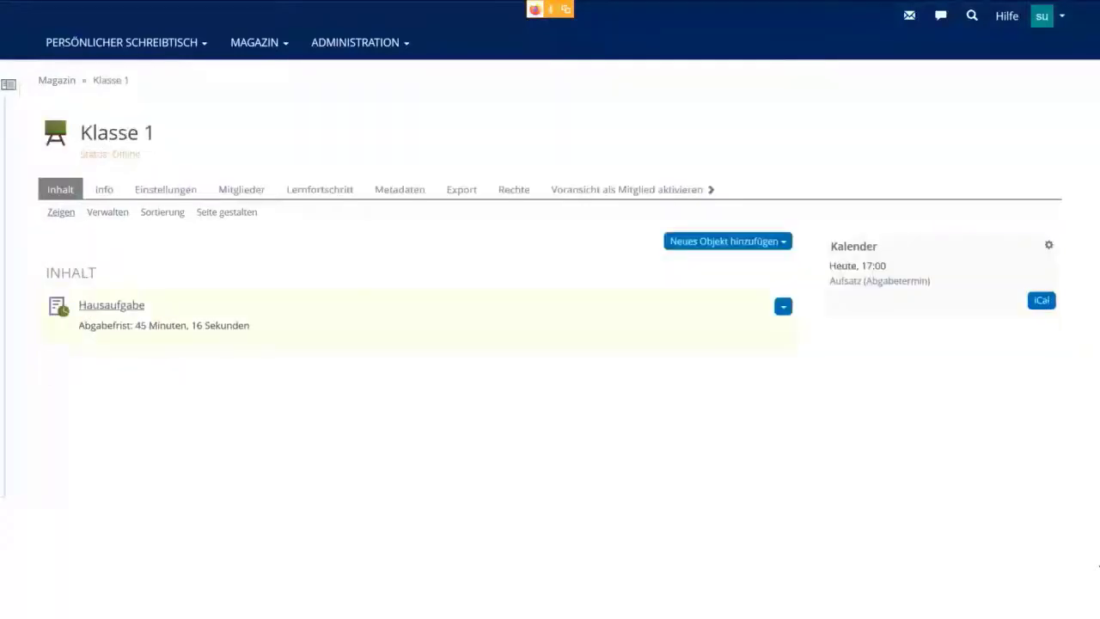
left_click(111, 305)
left_click(138, 233)
scroll(550, 361, "down", 2)
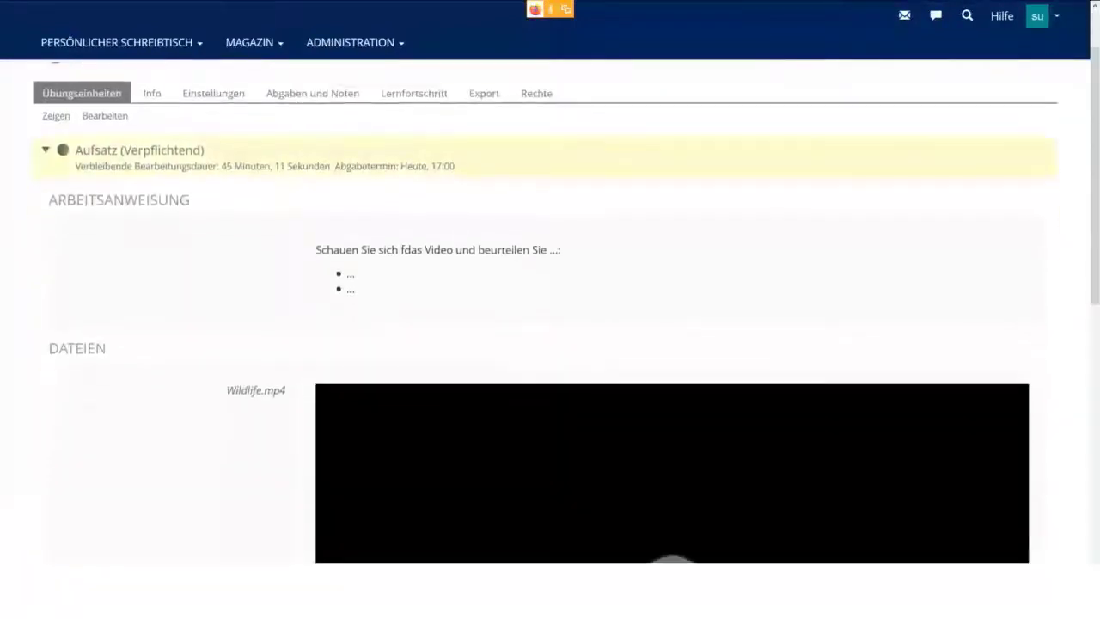
scroll(551, 344, "down", 10)
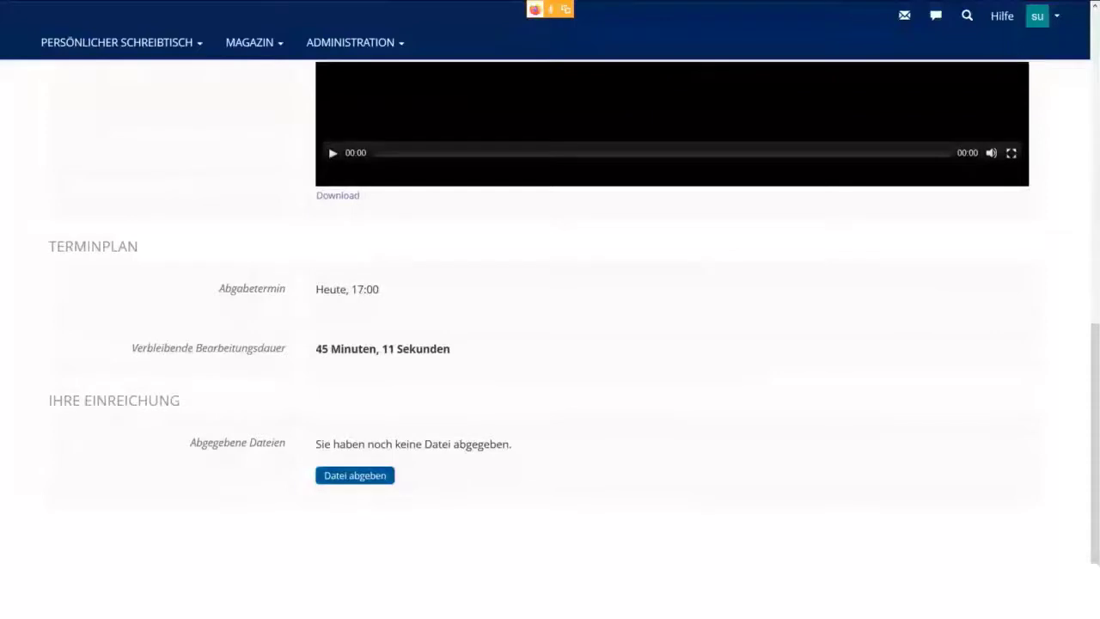
Submit the file Arbeitsblatt_1 from the Arbeitsblätter folder as the solution to the Aufsatz assignment.
left_click(355, 475)
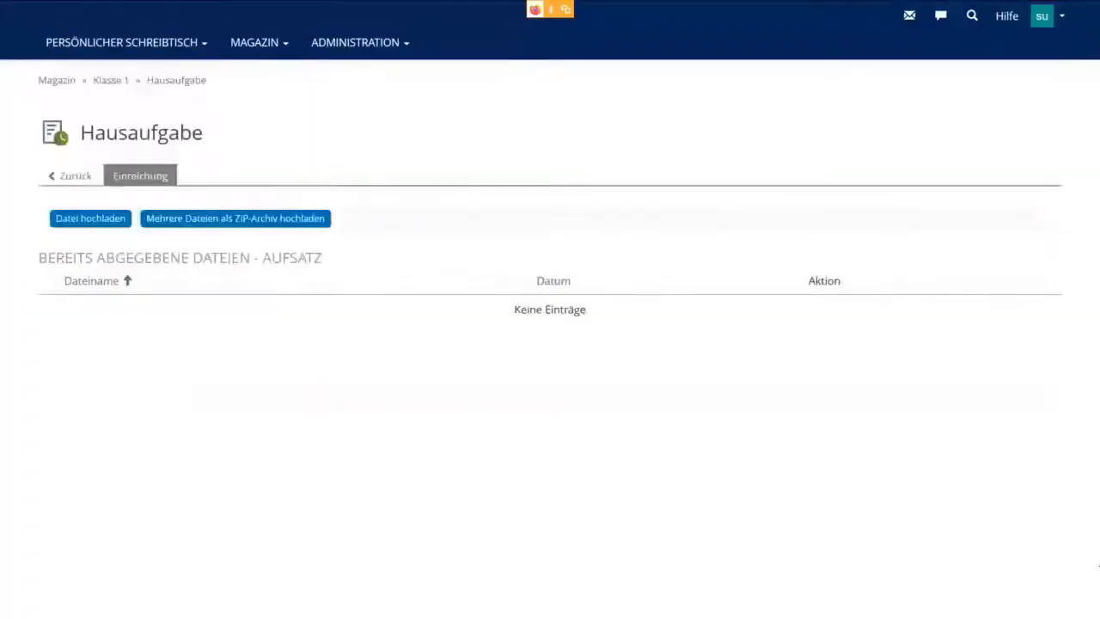
left_click(90, 219)
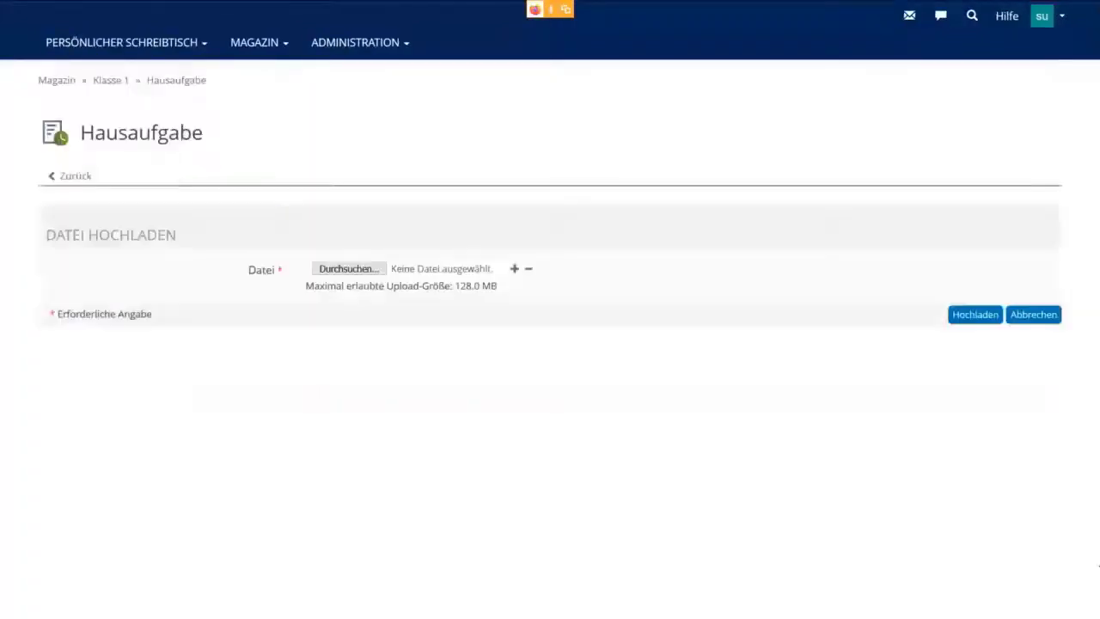
left_click(349, 269)
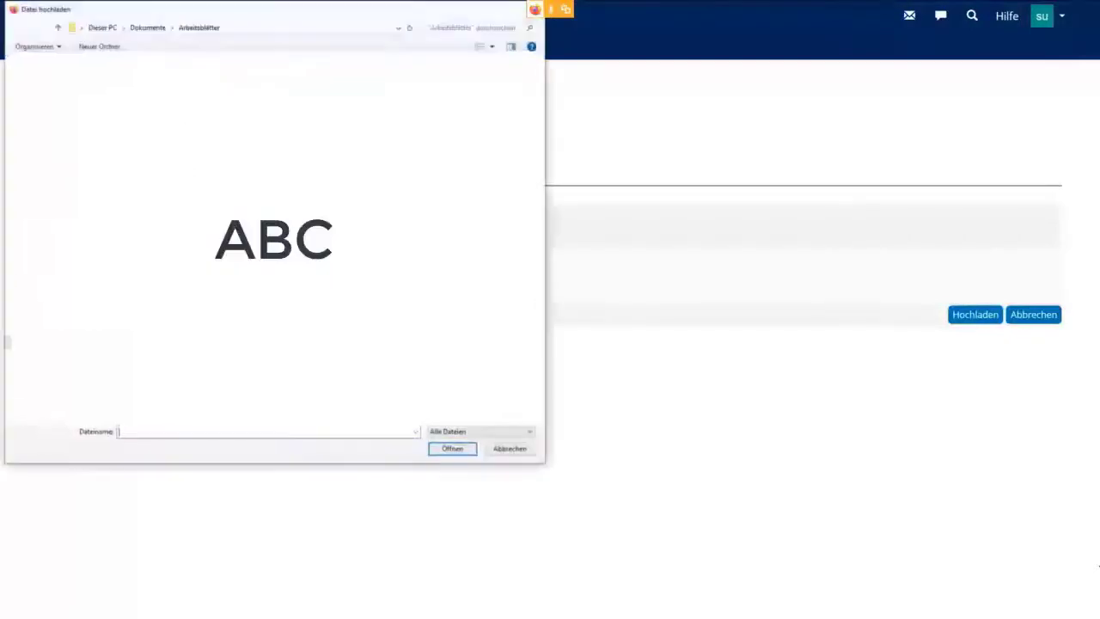
type("Arbeitsblatt_1")
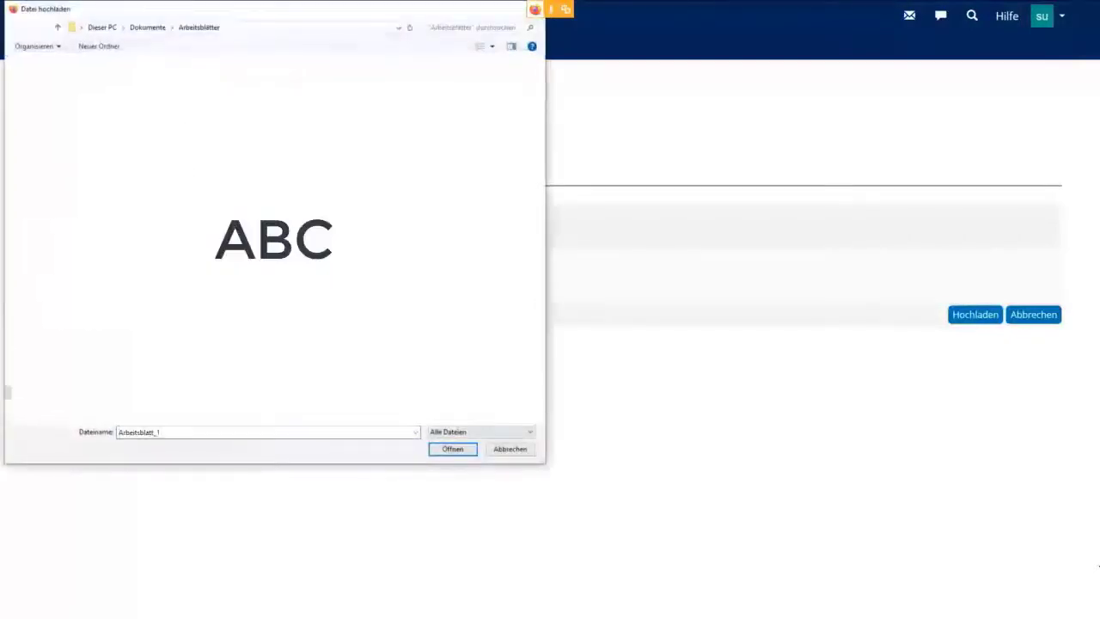
key("Return")
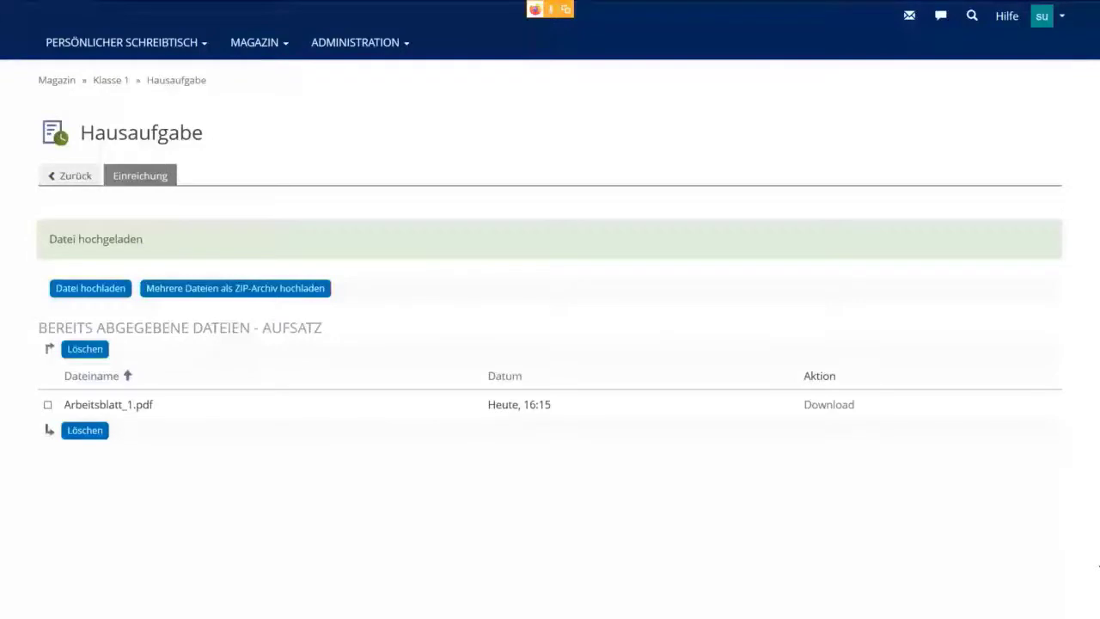
Go to the submissions and grades of Hausaufgabe and download the listed participant's submission for Aufsatz.
left_click(70, 176)
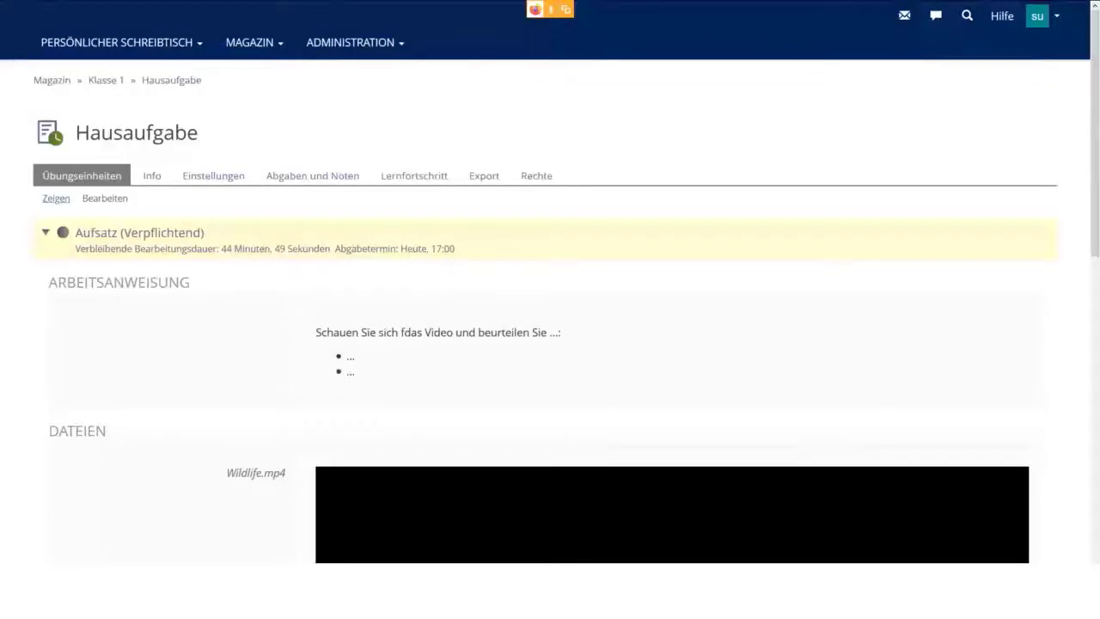
left_click(312, 175)
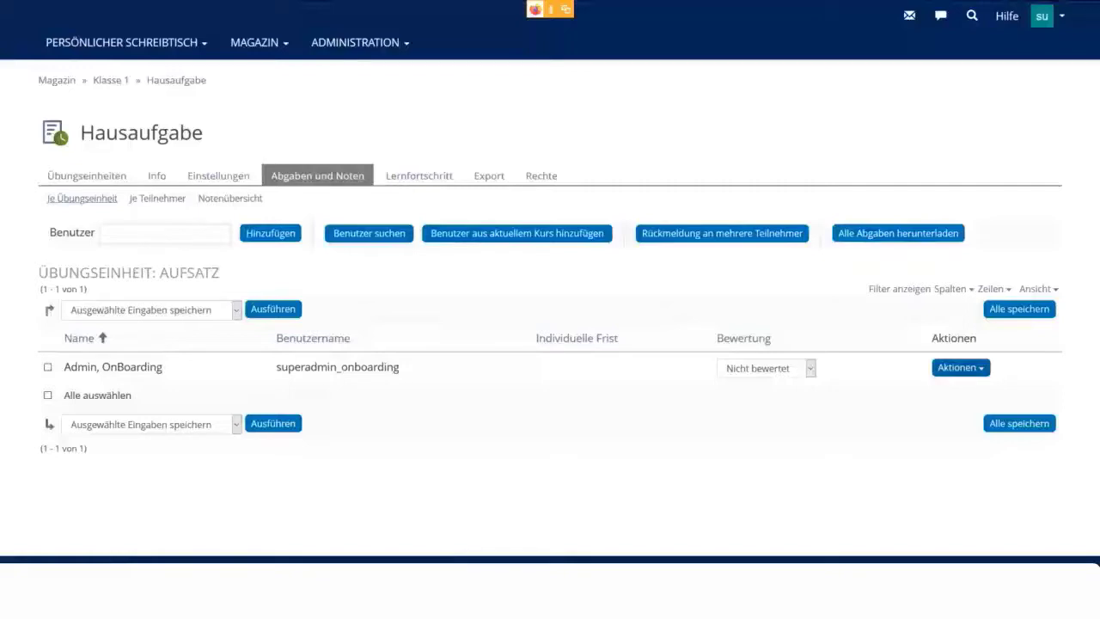
left_click(960, 367)
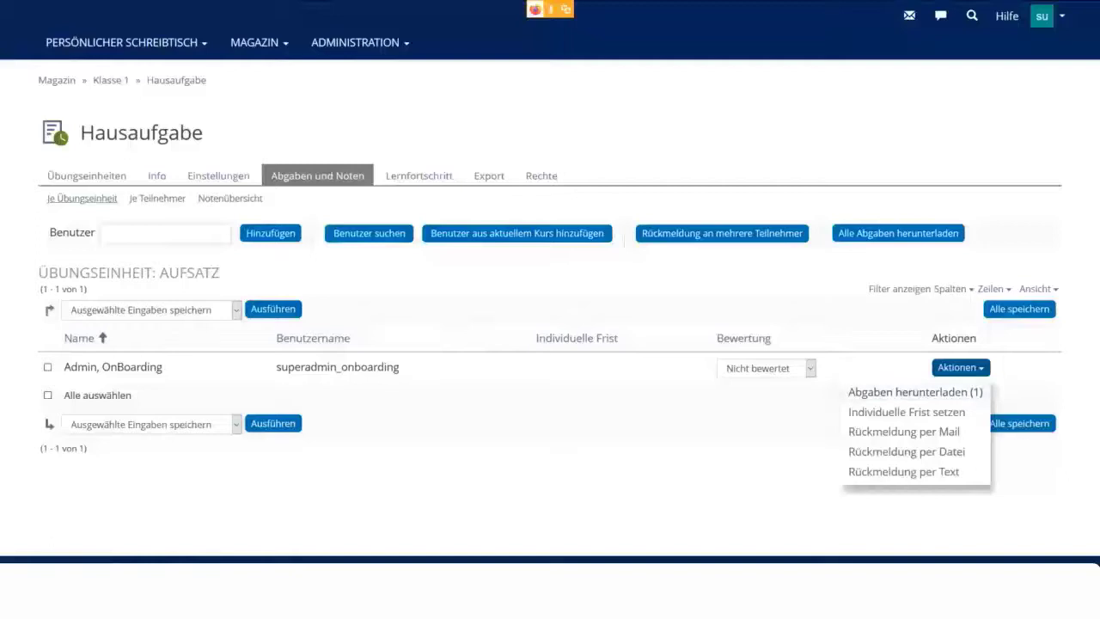
left_click(915, 392)
Filter the Aufsatz participants by the rating Nicht bewertet and the submission status Hat abgegeben.
left_click(899, 289)
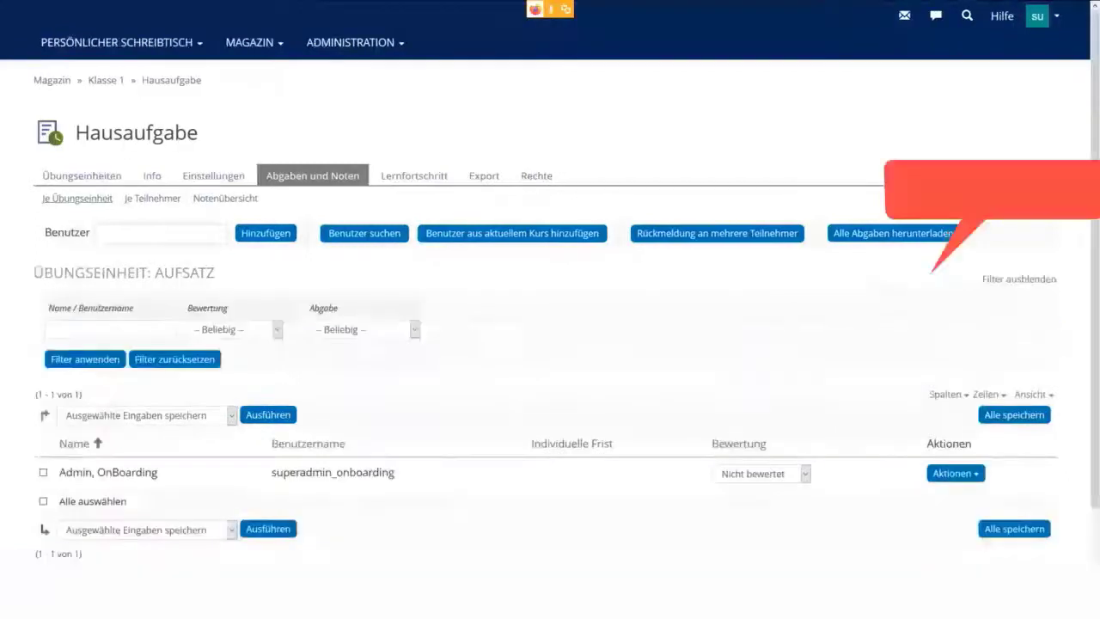
left_click(232, 329)
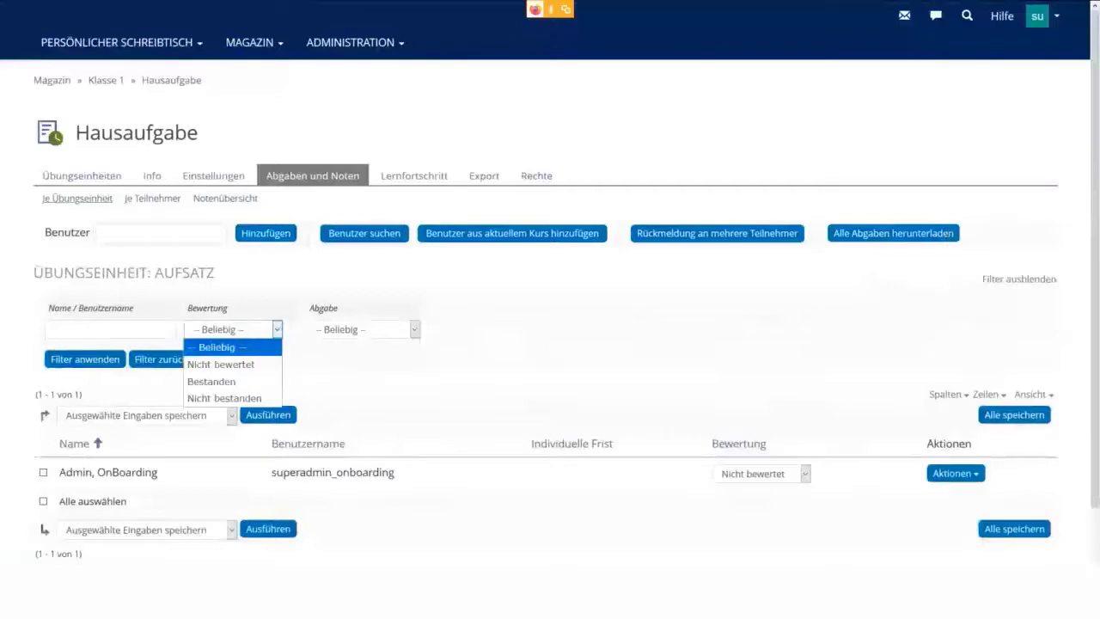
left_click(221, 364)
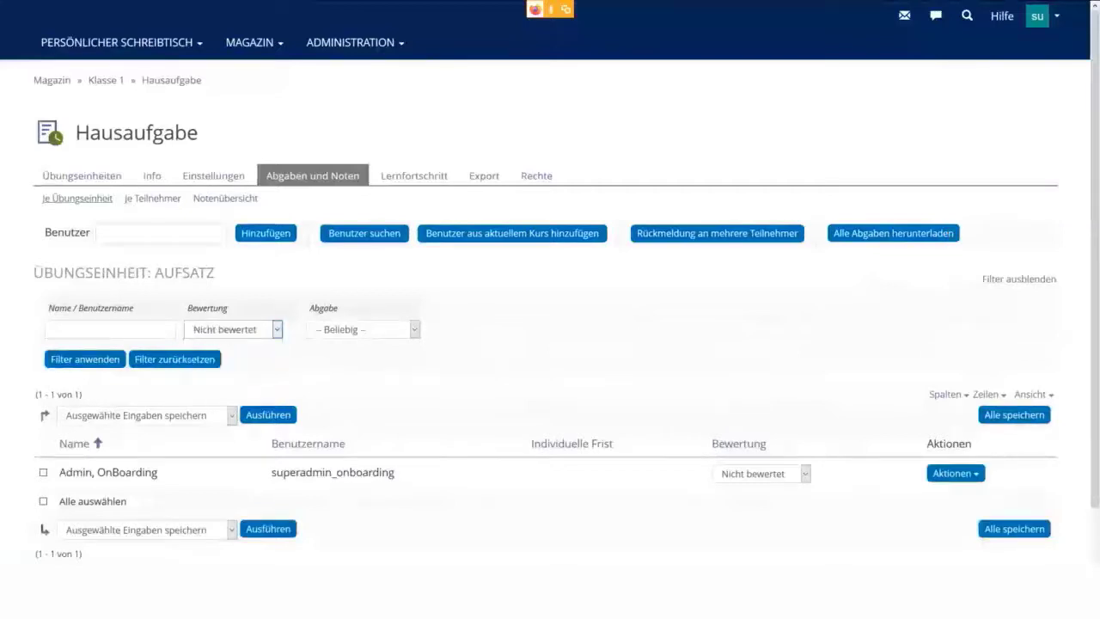
left_click(363, 330)
key("Down")
key("Return")
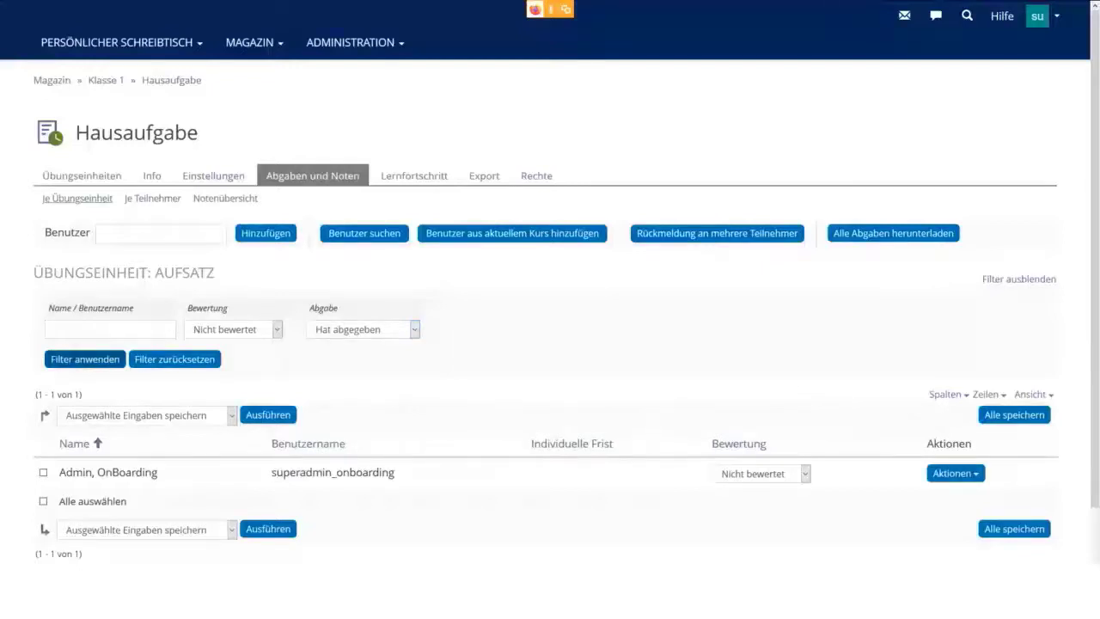
Add the Bewertet am column to the Aufsatz participant table.
left_click(946, 394)
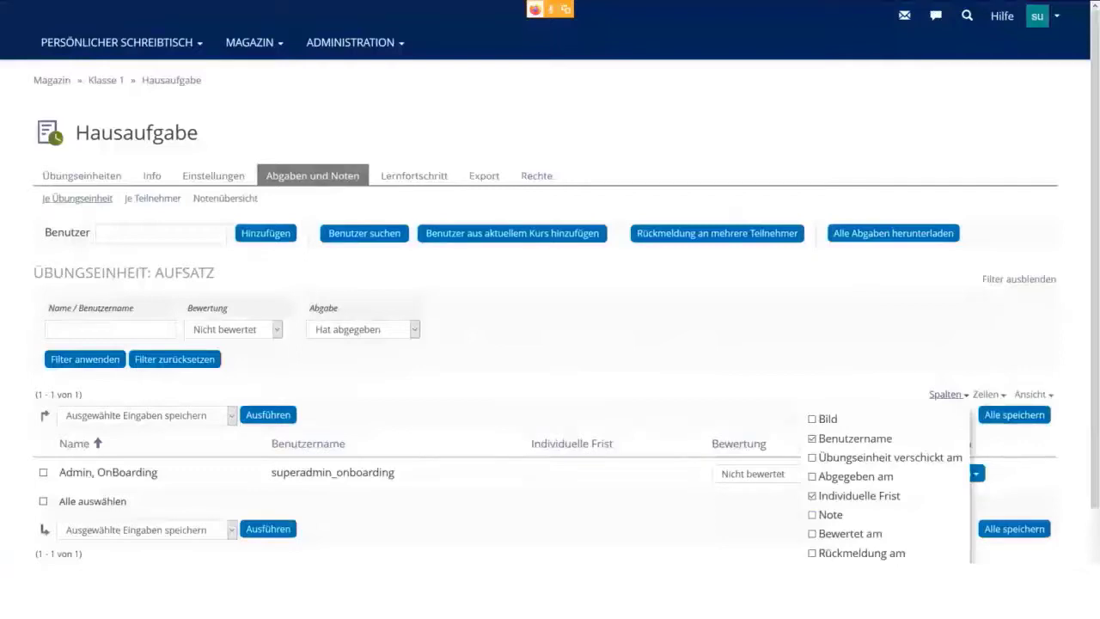
left_click(811, 533)
scroll(550, 344, "down", 3)
left_click(885, 508)
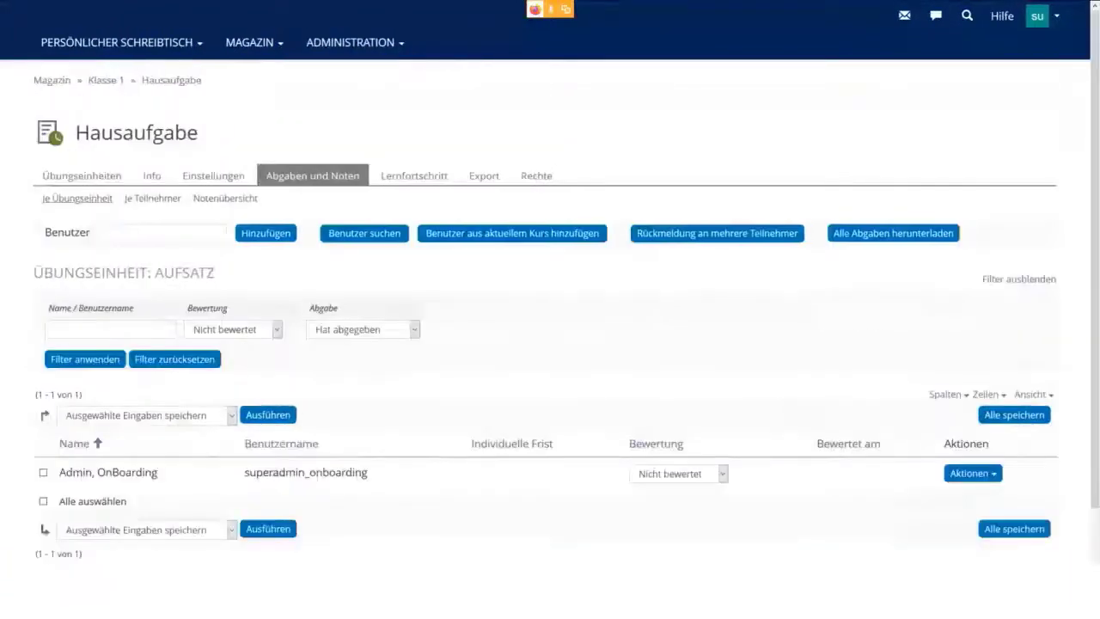
Save the current view of the Aufsatz participant table under the name Akut.
left_click(1031, 395)
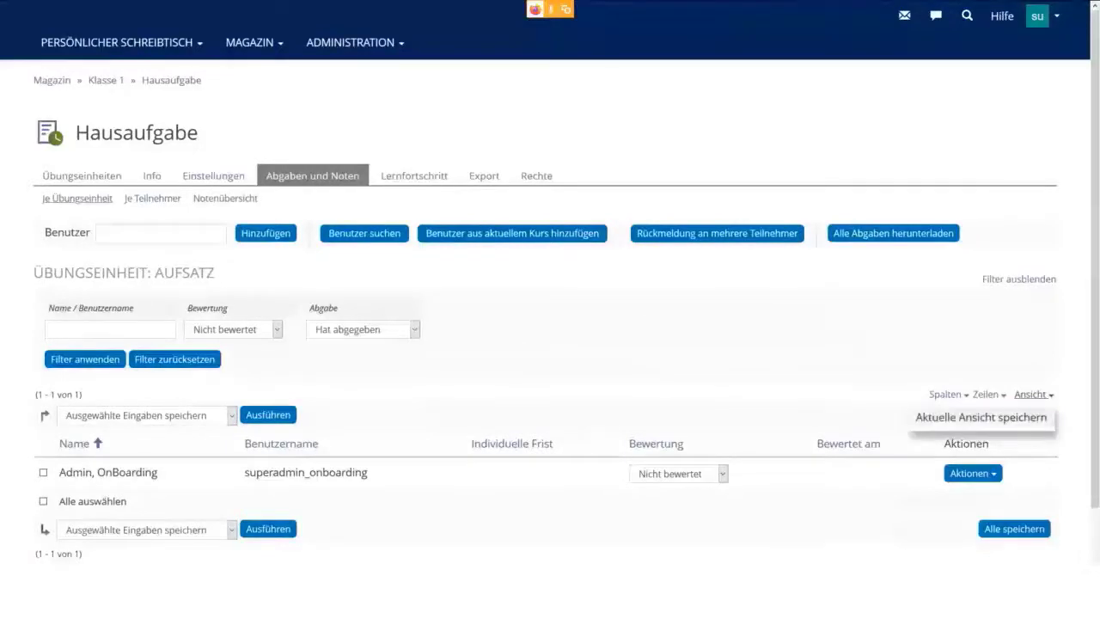
left_click(981, 417)
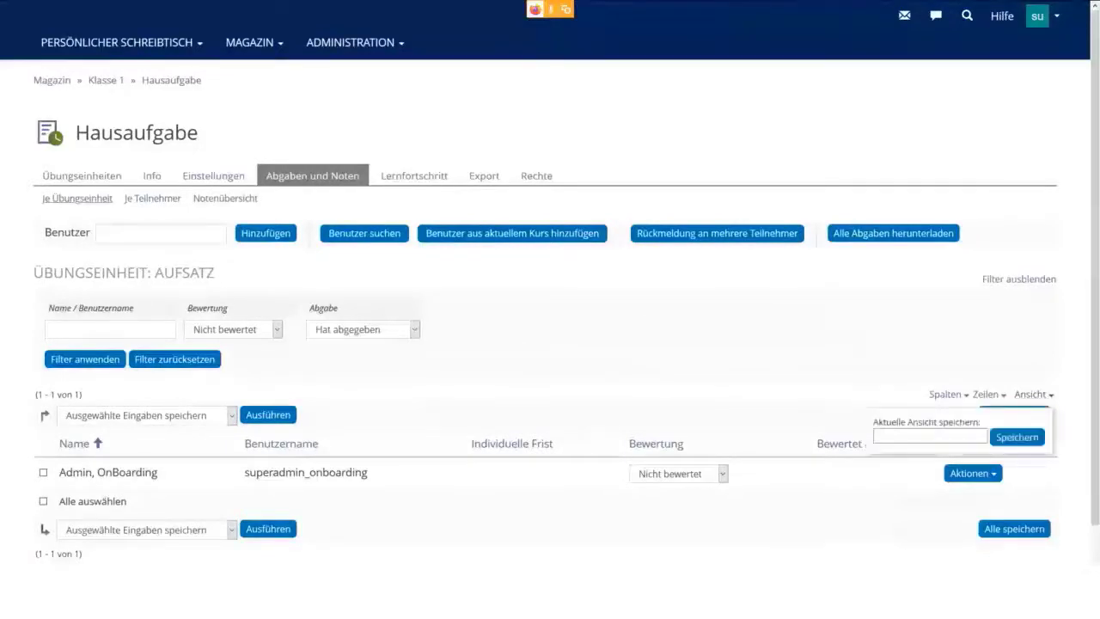
type("Akut")
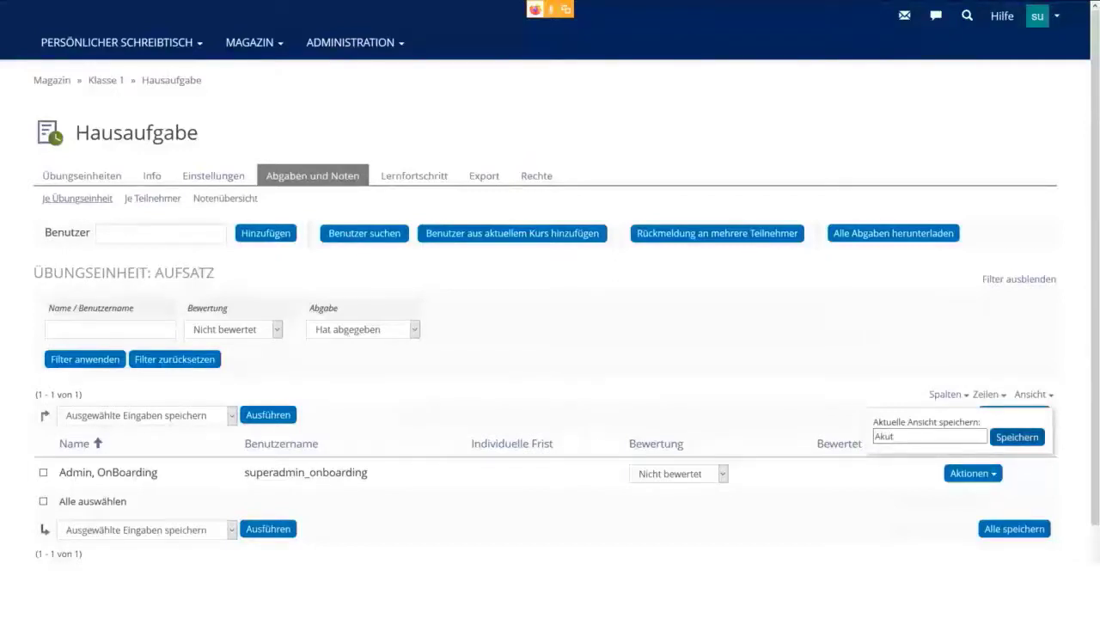
key("Return")
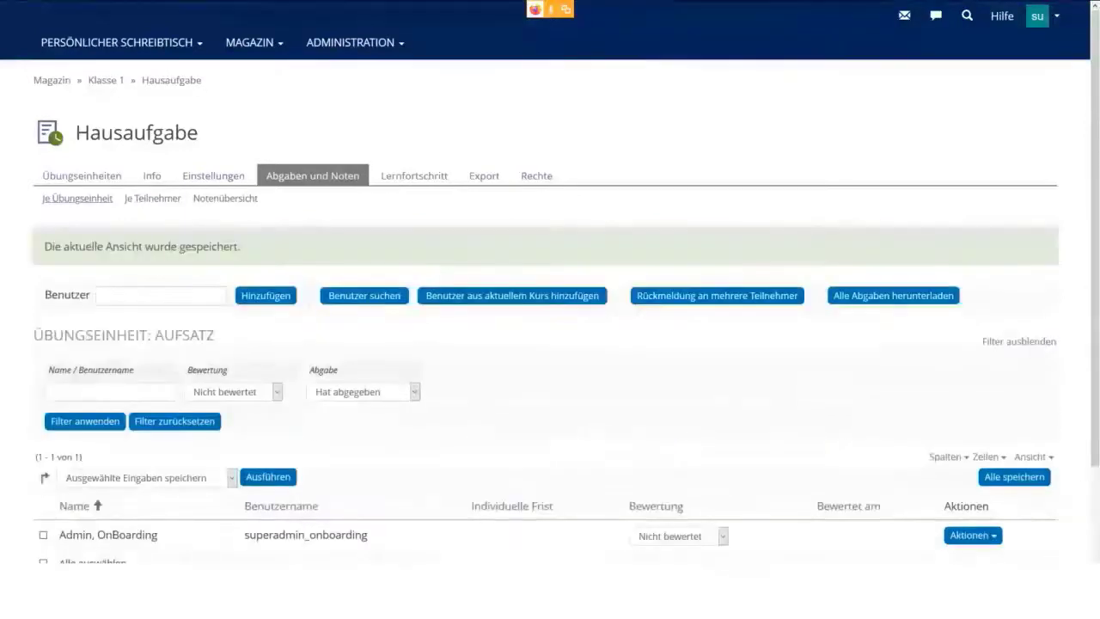
Delete the saved table view Akut from the Aufsatz participant table.
left_click(1032, 457)
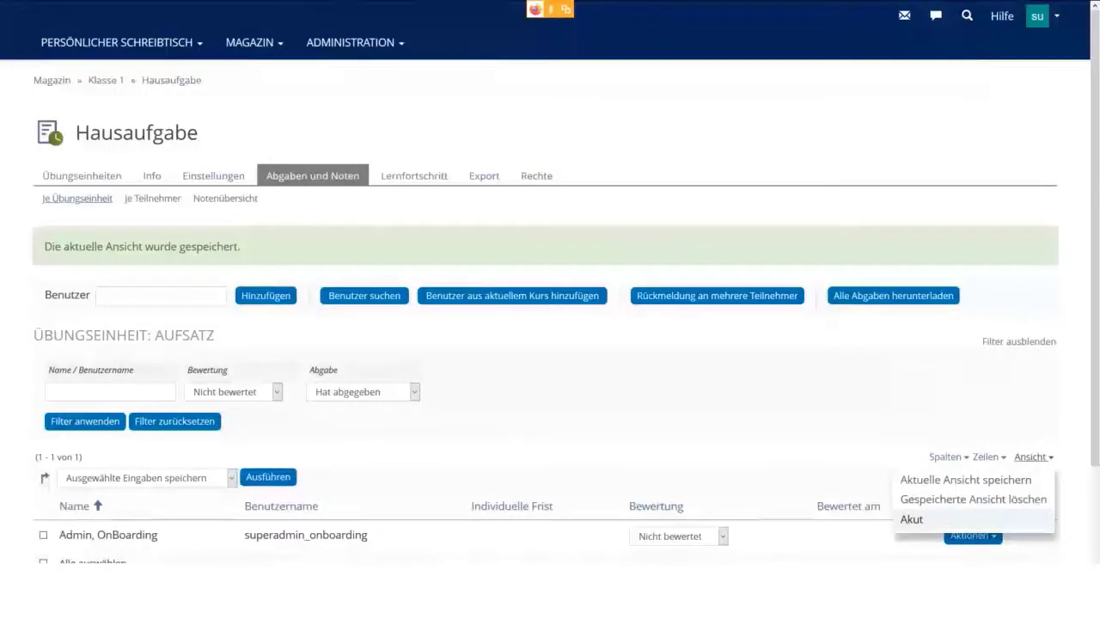
left_click(877, 456)
left_click(1033, 457)
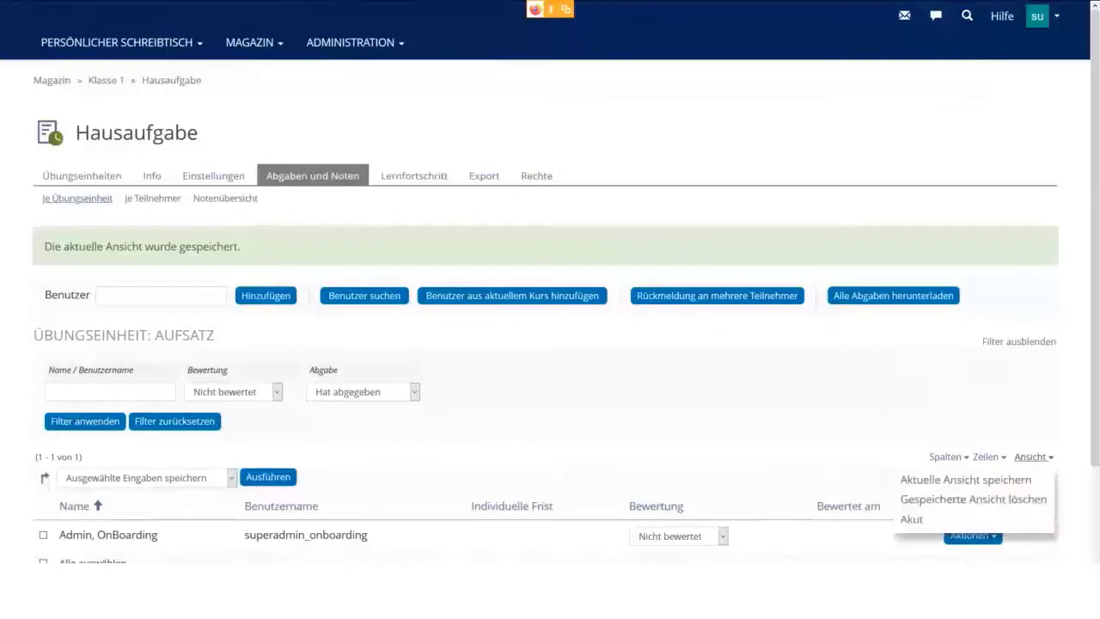
left_click(973, 498)
left_click(937, 498)
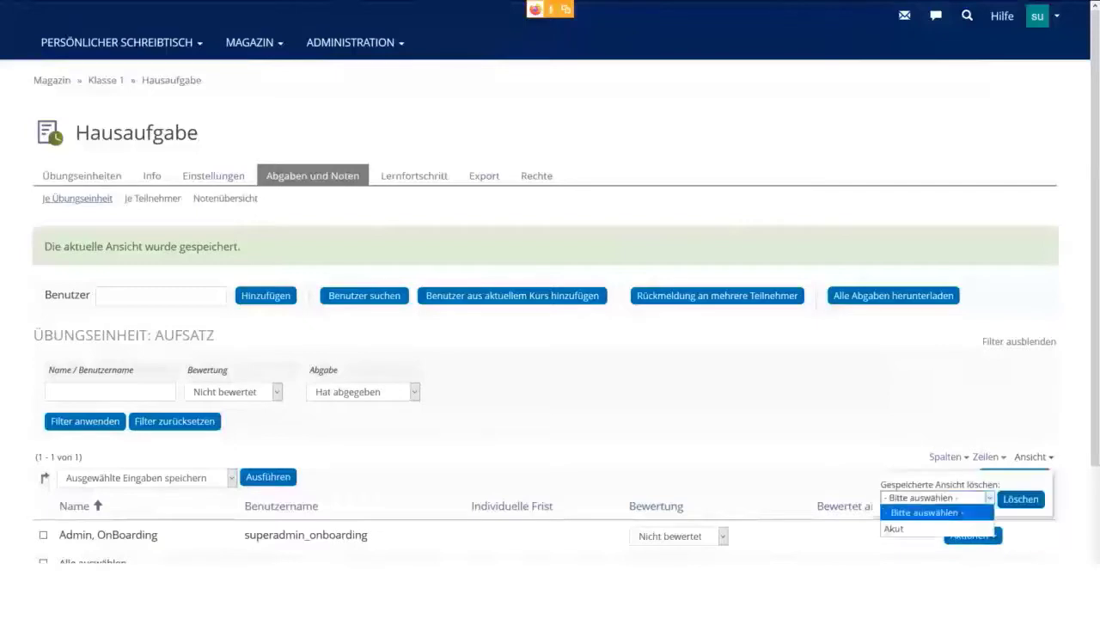
left_click(928, 522)
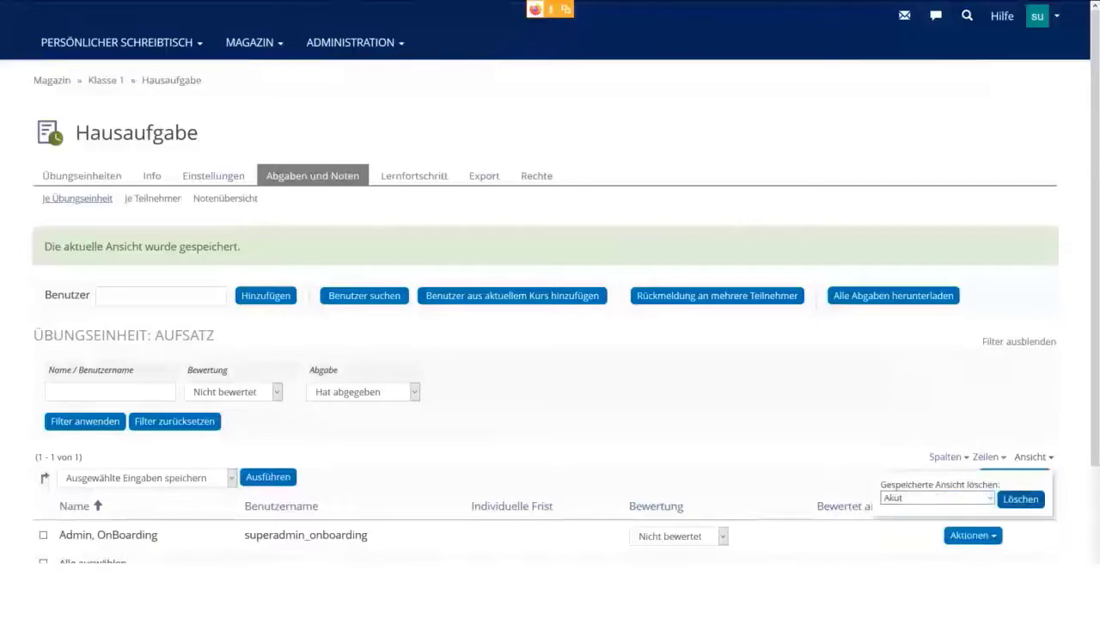
left_click(1021, 499)
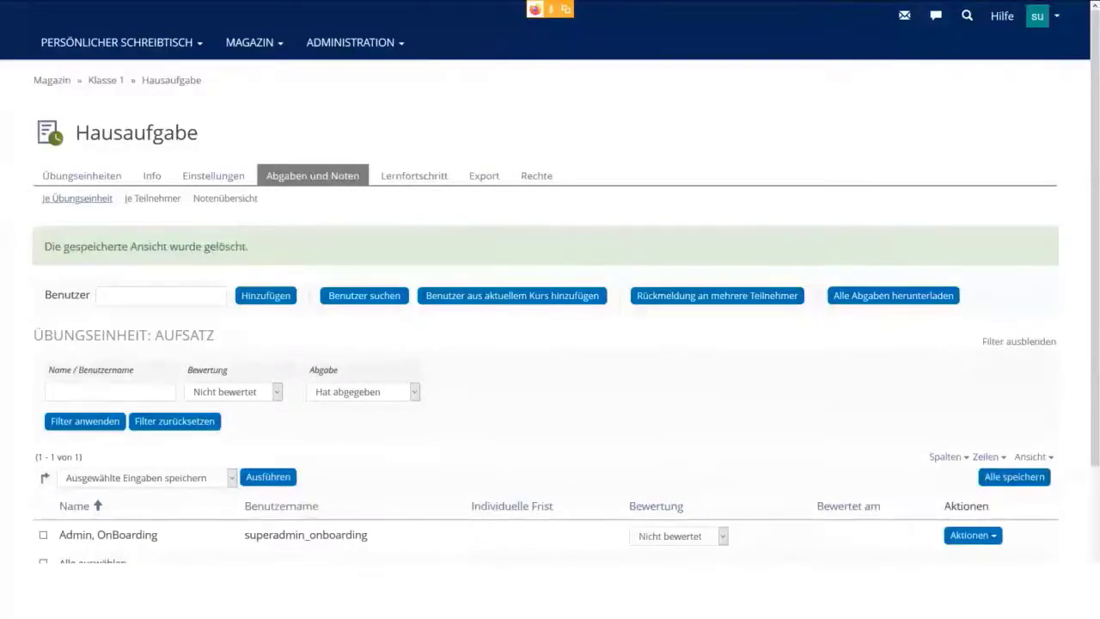
Remove all listed participants from the exercise with the Mitglied(er) entfernen bulk action.
scroll(550, 344, "down", 2)
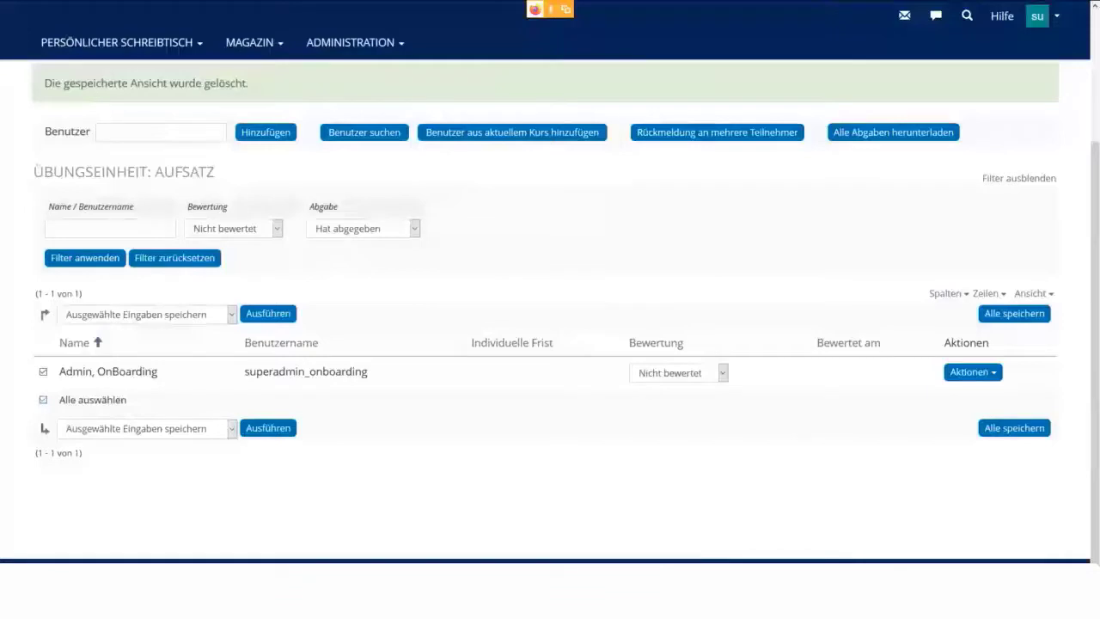
left_click(147, 428)
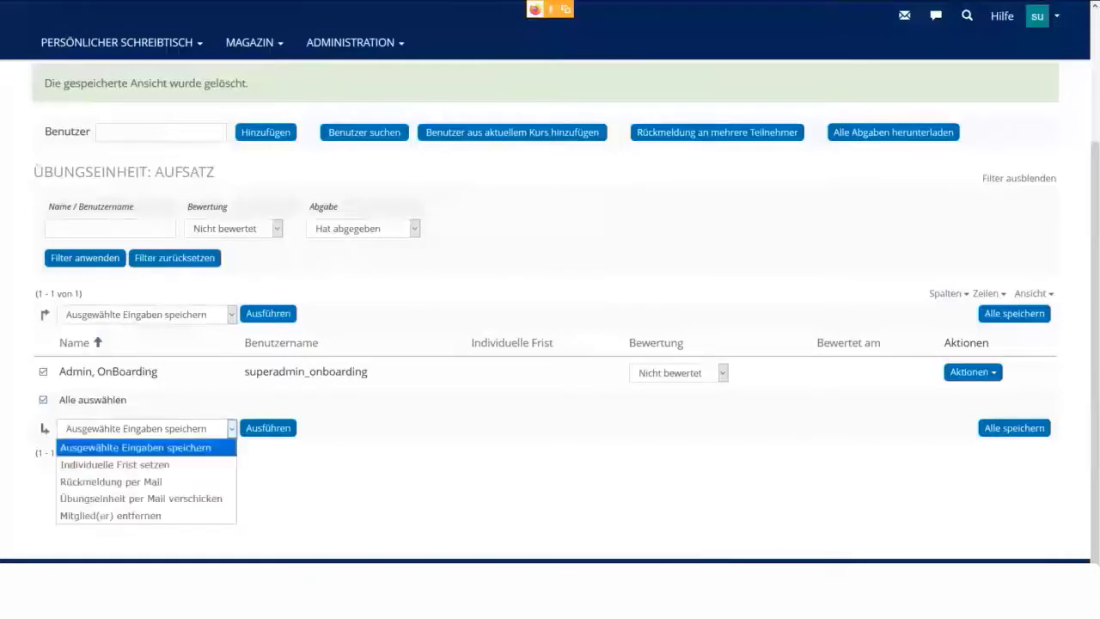
key("Down")
key("Down")
key("Down")
key("Down")
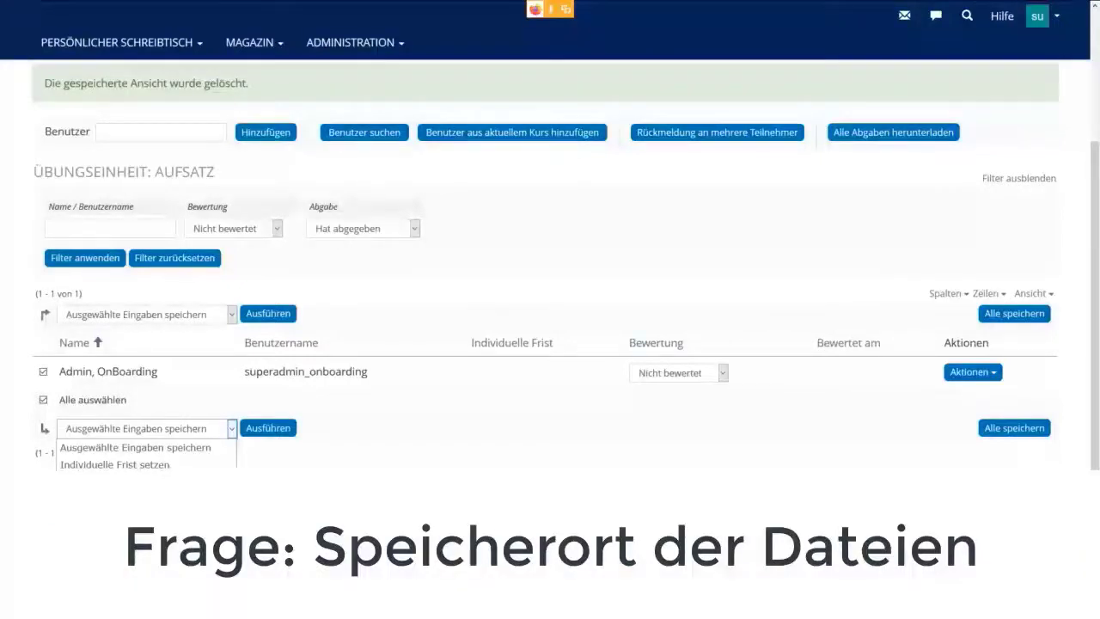
scroll(550, 258, "up", 2)
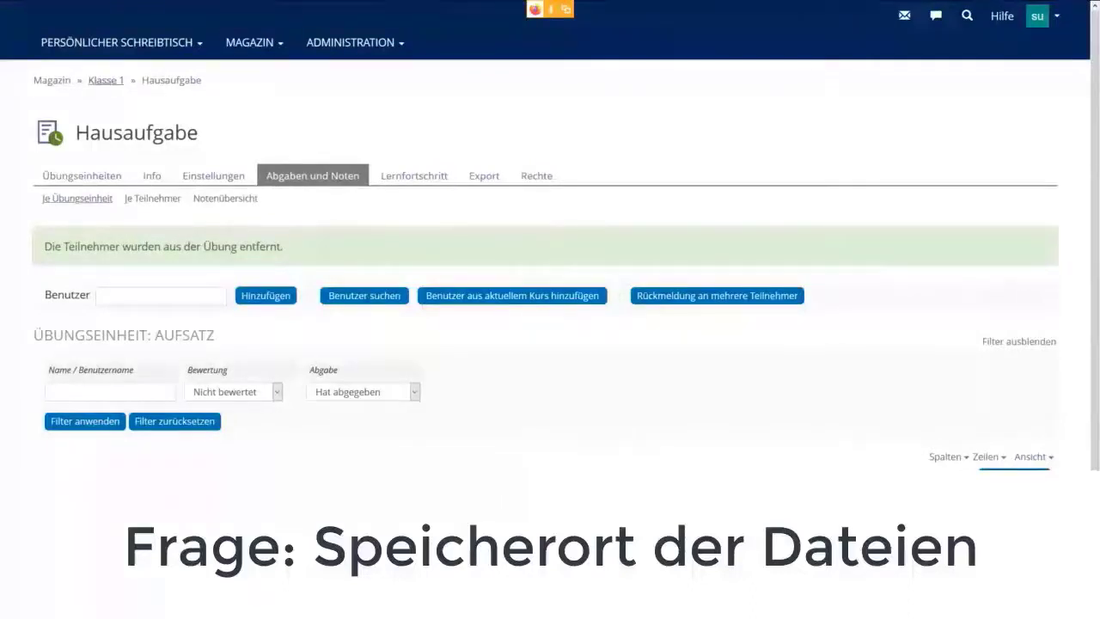
Return to Klasse 1 and review which object types can be added to the course.
left_click(106, 80)
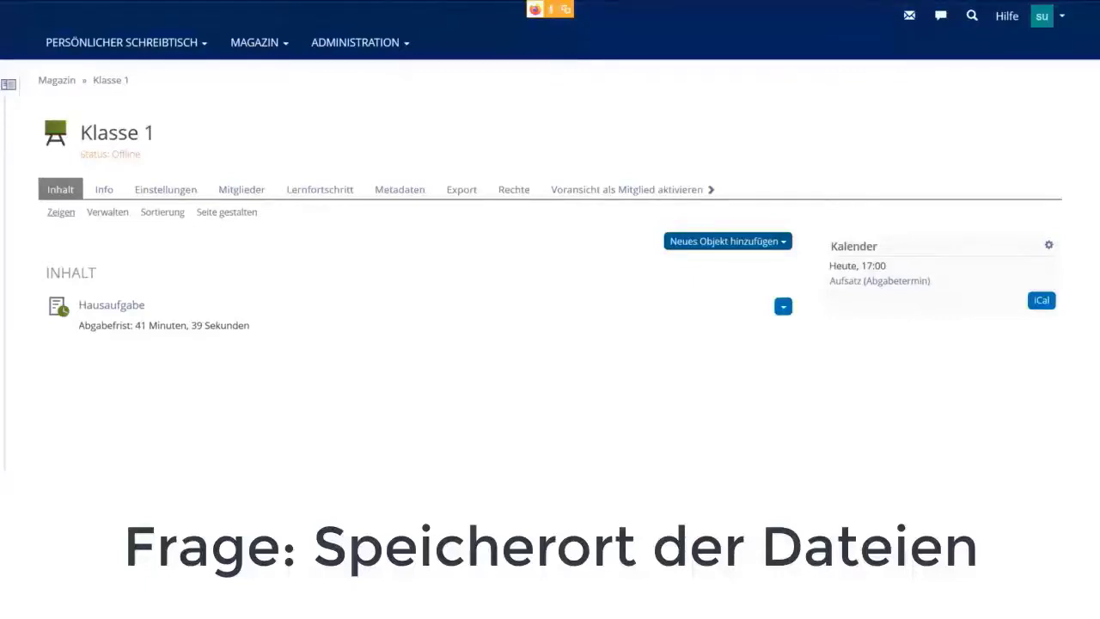
left_click(727, 241)
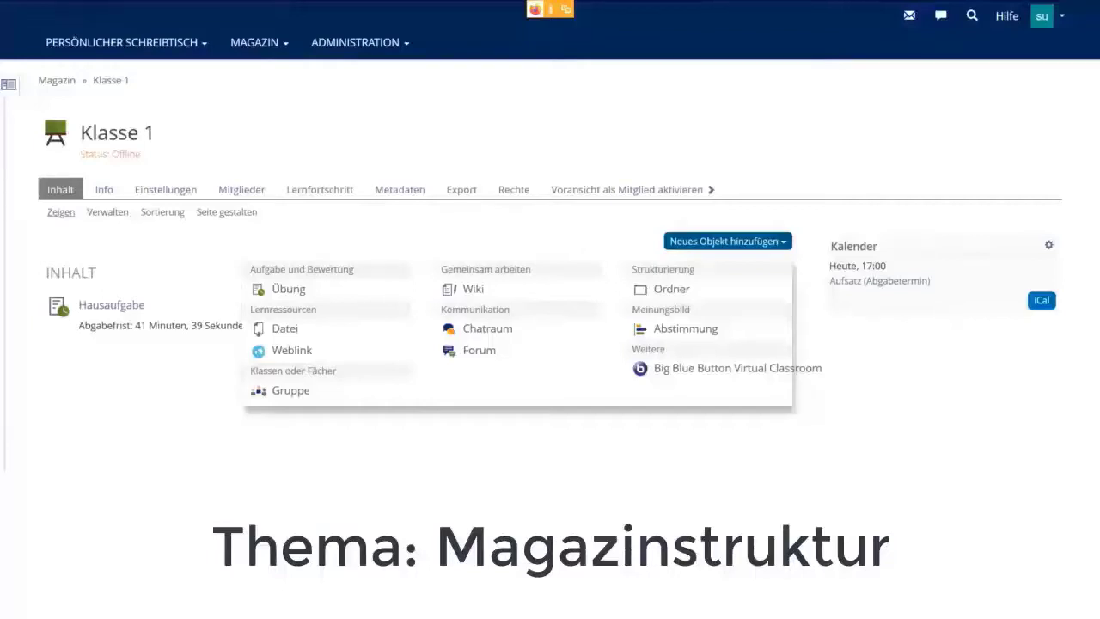
key("Escape")
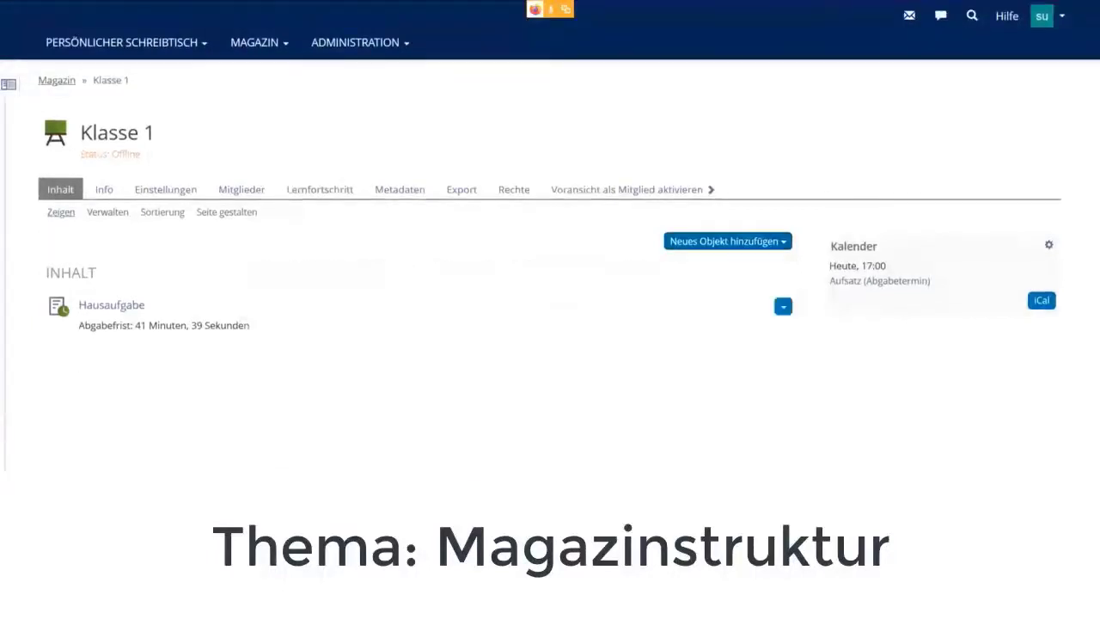
Delete the course Klasse 1 from the Magazin and confirm the deletion.
left_click(57, 80)
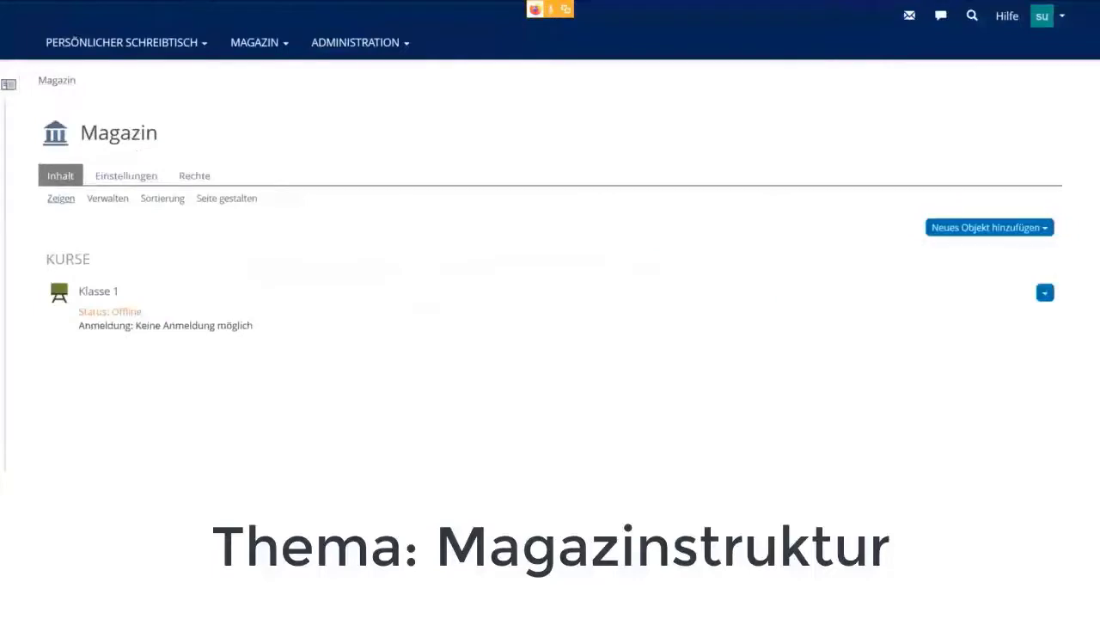
left_click(1045, 292)
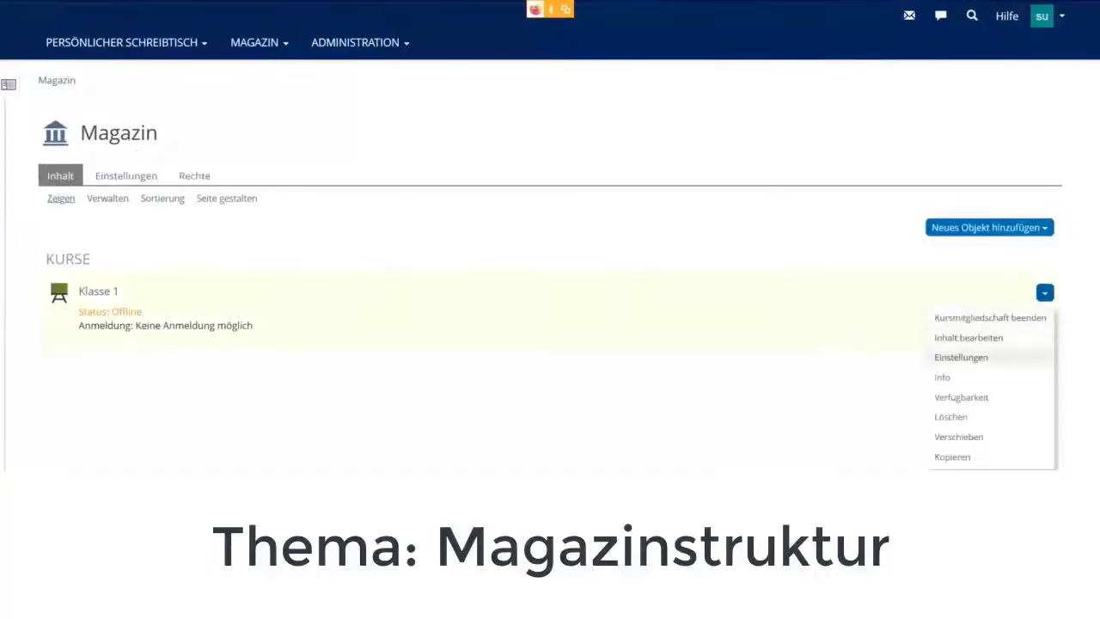
left_click(950, 417)
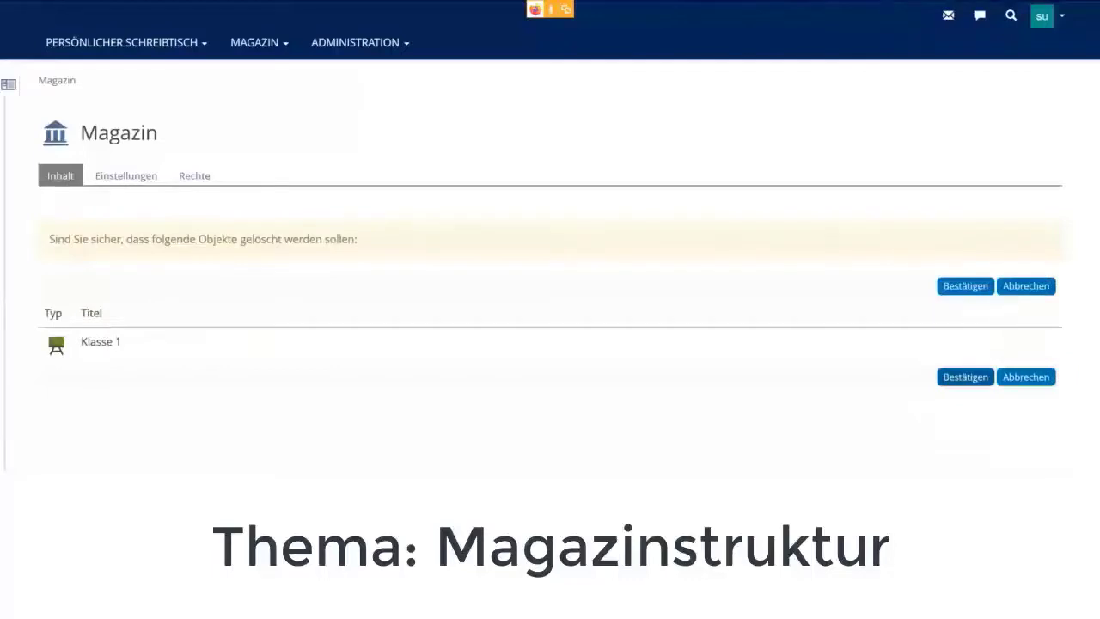
left_click(965, 377)
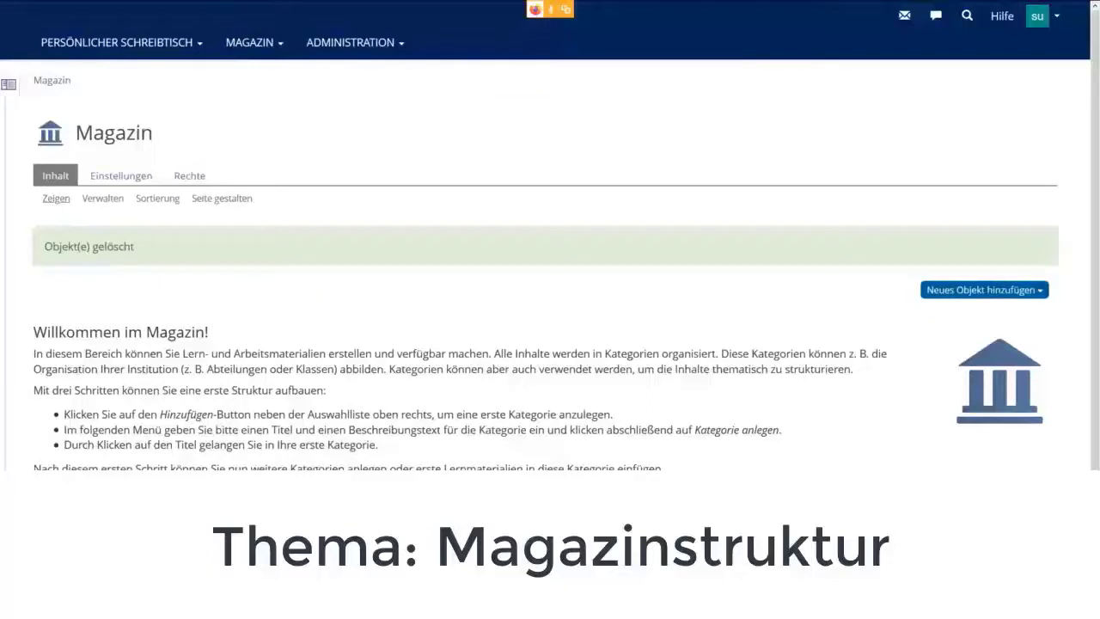
Review the object types that can be added at the top level of the Magazin, such as Kategorie and Kurs.
left_click(985, 290)
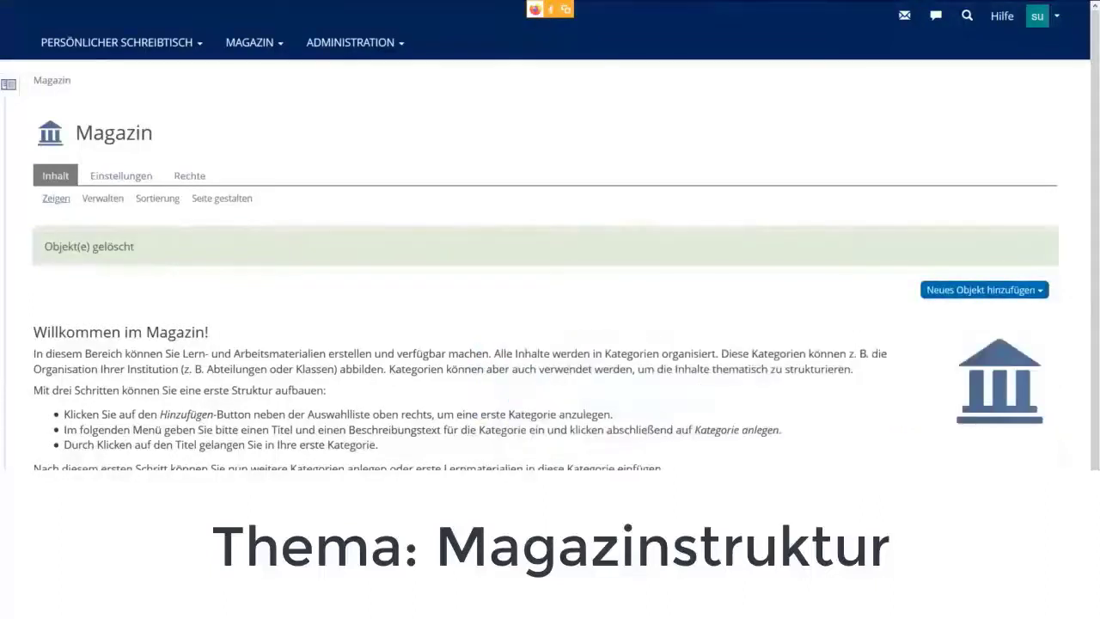
left_click(984, 290)
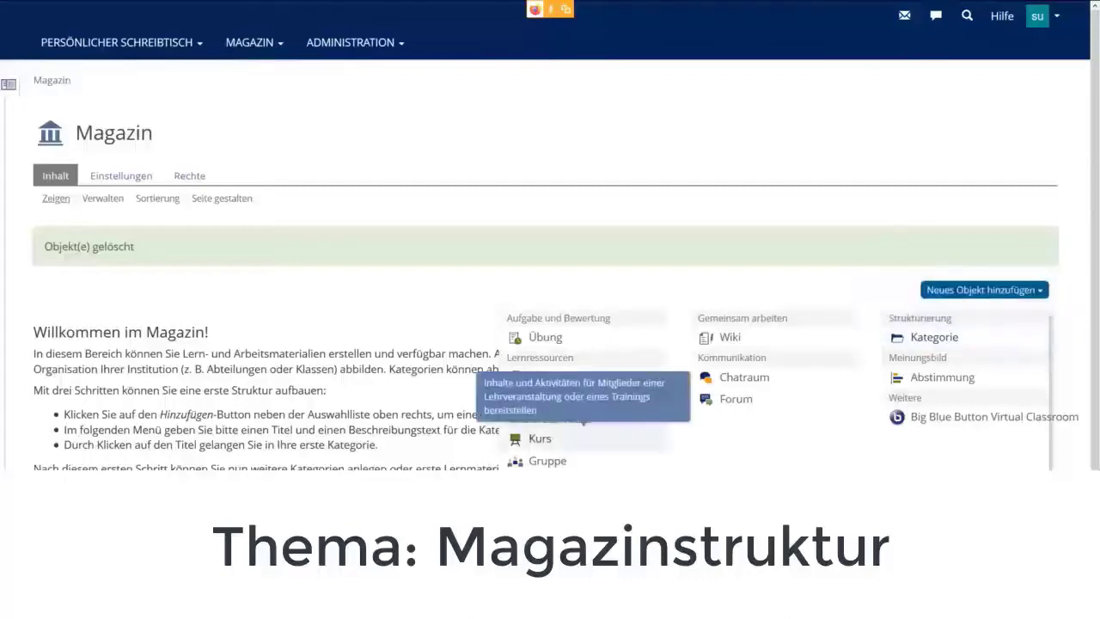
key("Escape")
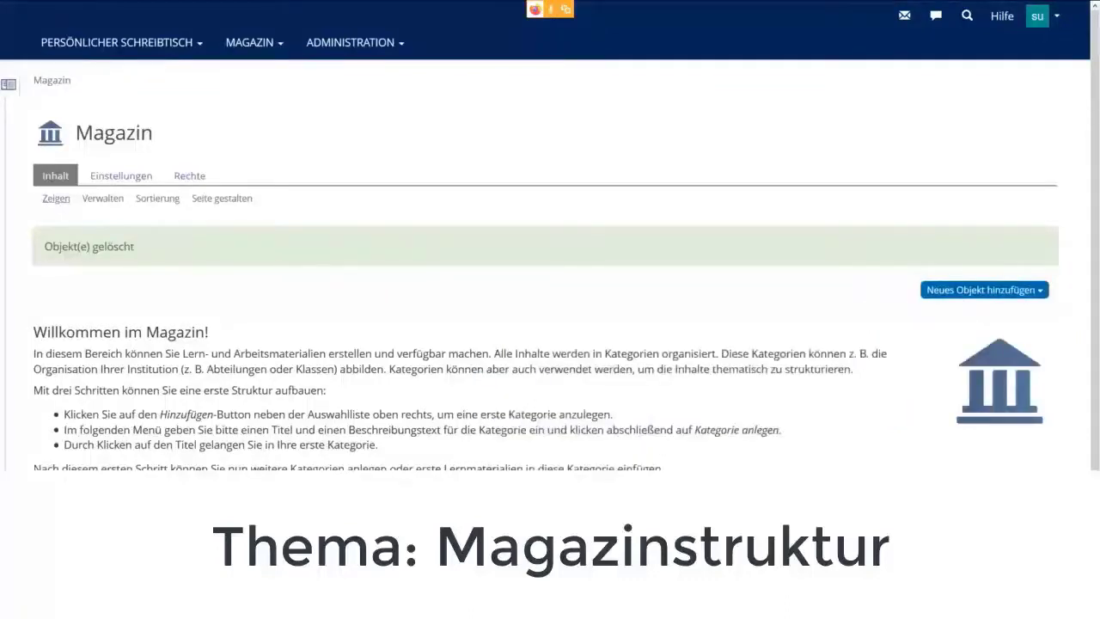